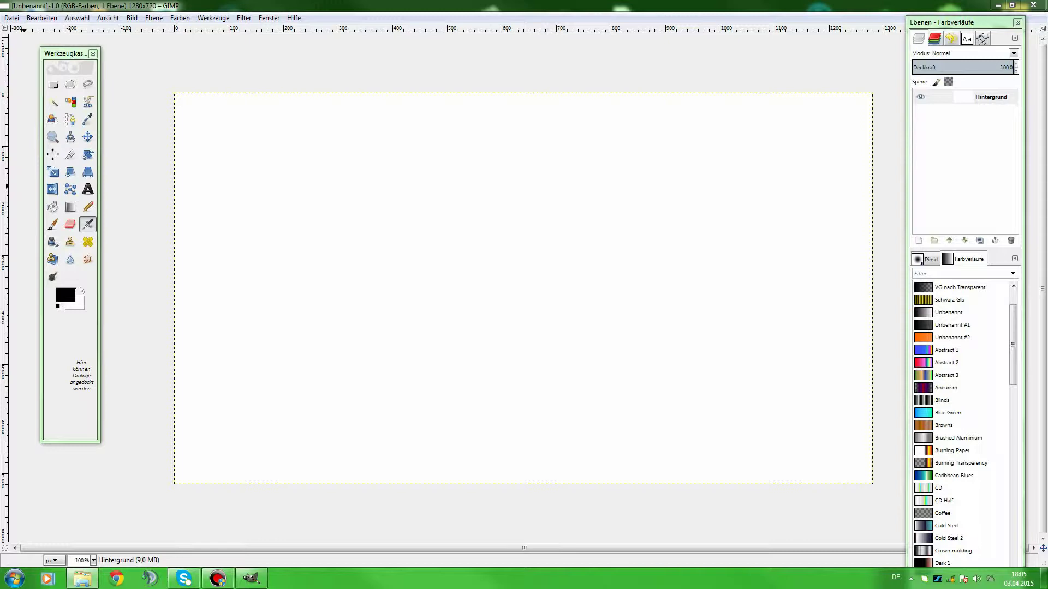
Open the Shader folder inside Video Bilder in Windows Explorer and return to the blank GIMP image.
{"action": "left_click", "coordinate": [82, 579]}
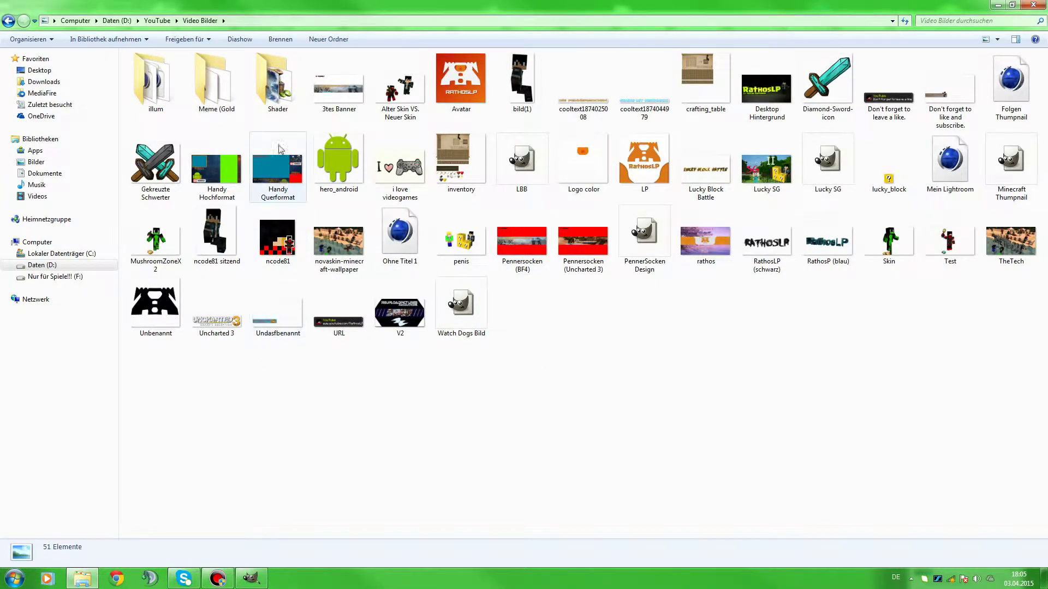
{"action": "double_click", "coordinate": [271, 101]}
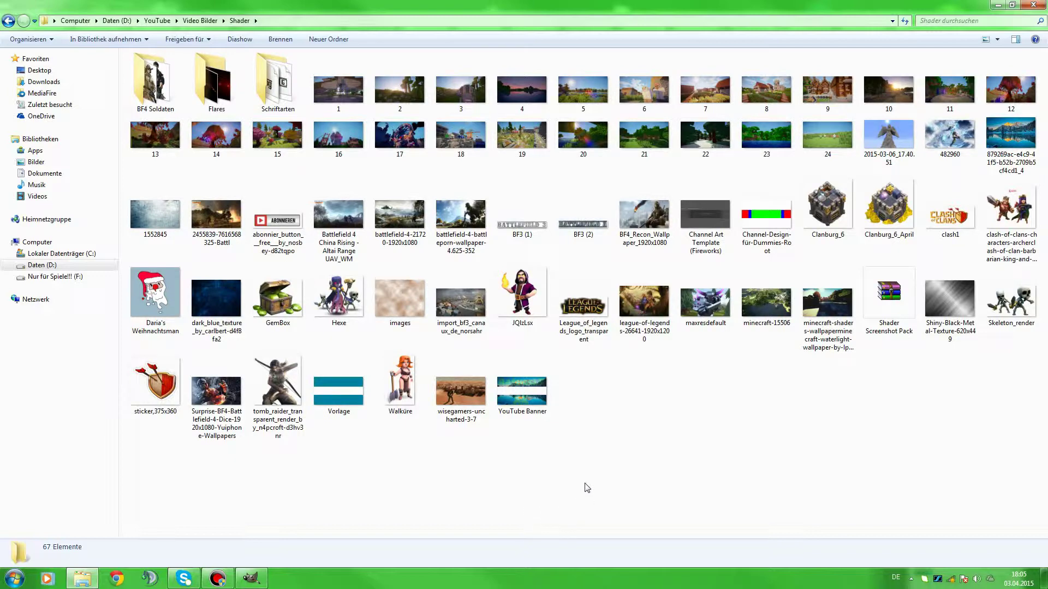
{"action": "double_click", "coordinate": [565, 5]}
{"action": "key", "text": "super+Down"}
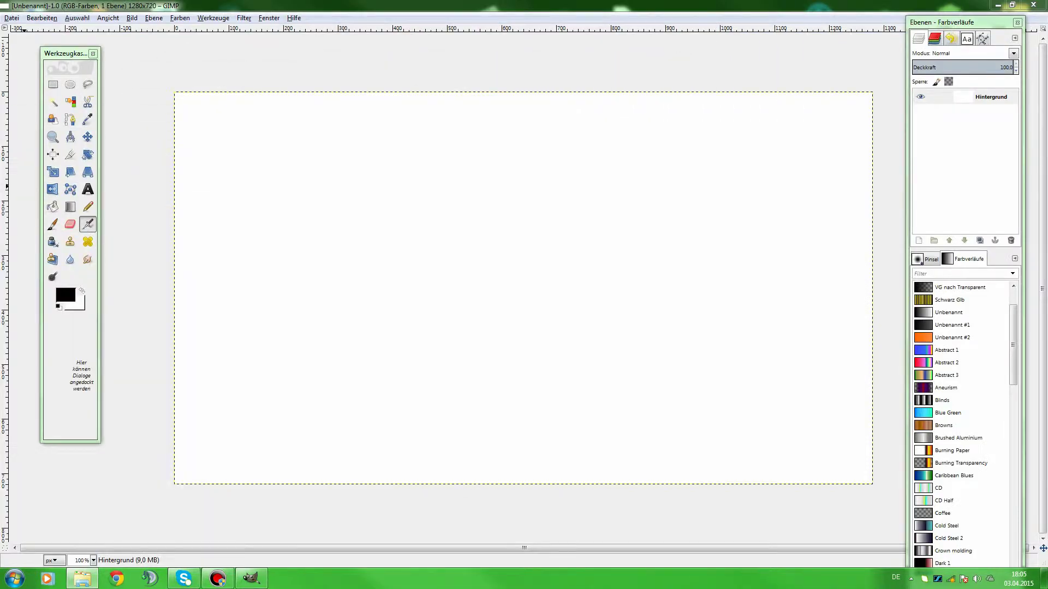
{"action": "left_click", "coordinate": [42, 17]}
{"action": "mouse_move", "coordinate": [108, 17]}
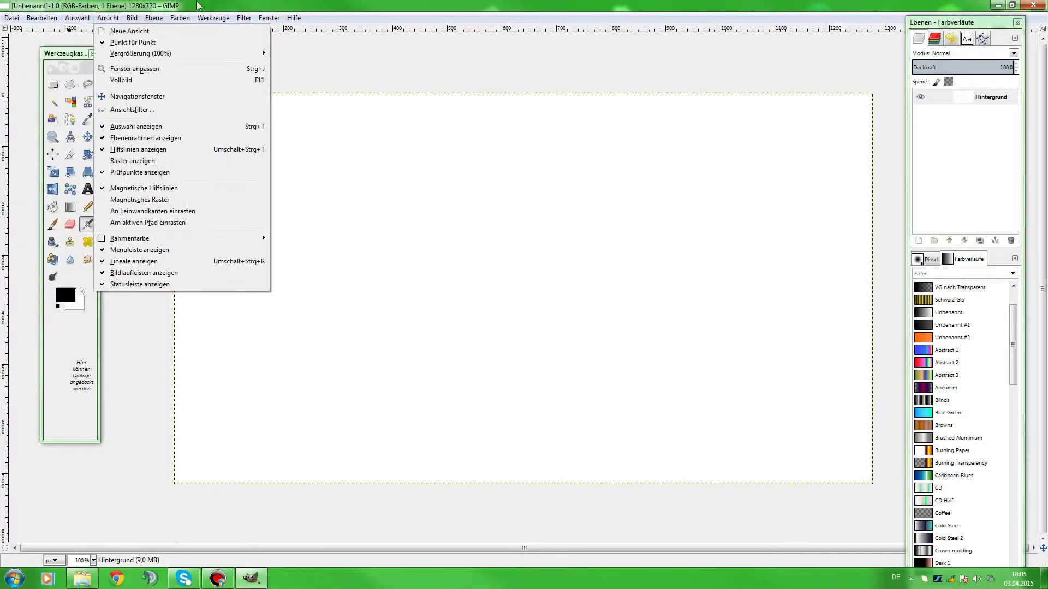
{"action": "left_click", "coordinate": [90, 231]}
Set the foreground colour to the dark grey swatch and fill the background layer with it.
{"action": "left_click", "coordinate": [64, 295]}
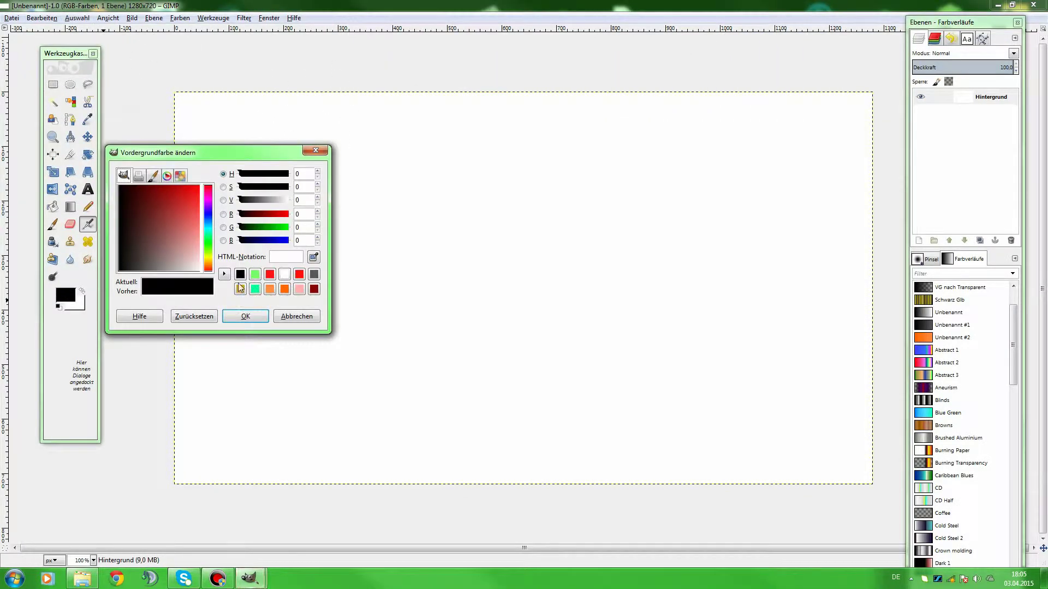
{"action": "left_click", "coordinate": [314, 275]}
{"action": "left_click", "coordinate": [245, 316]}
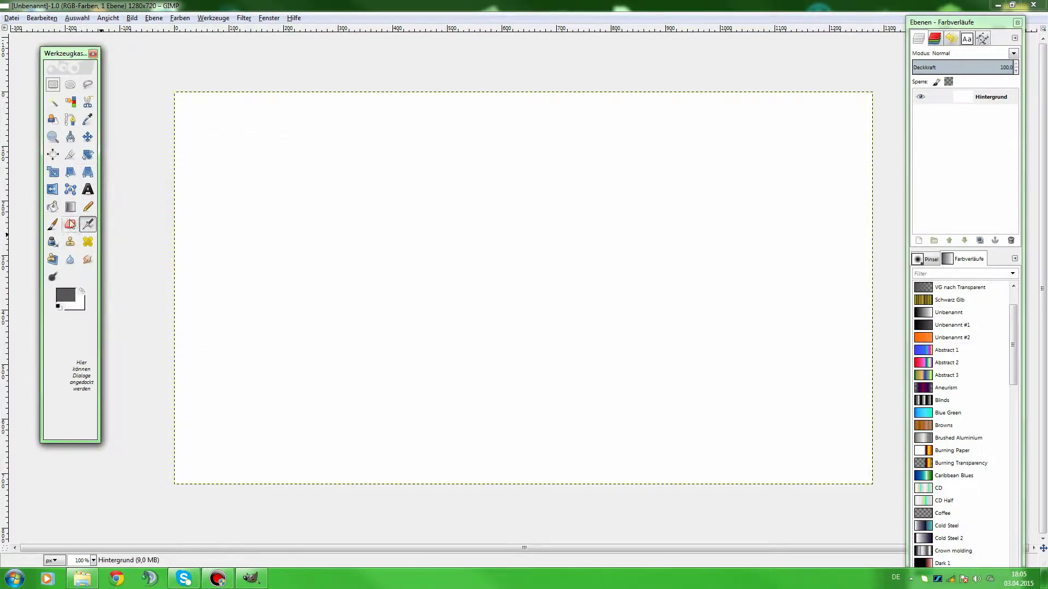
{"action": "left_click", "coordinate": [53, 207]}
{"action": "left_click", "coordinate": [289, 270]}
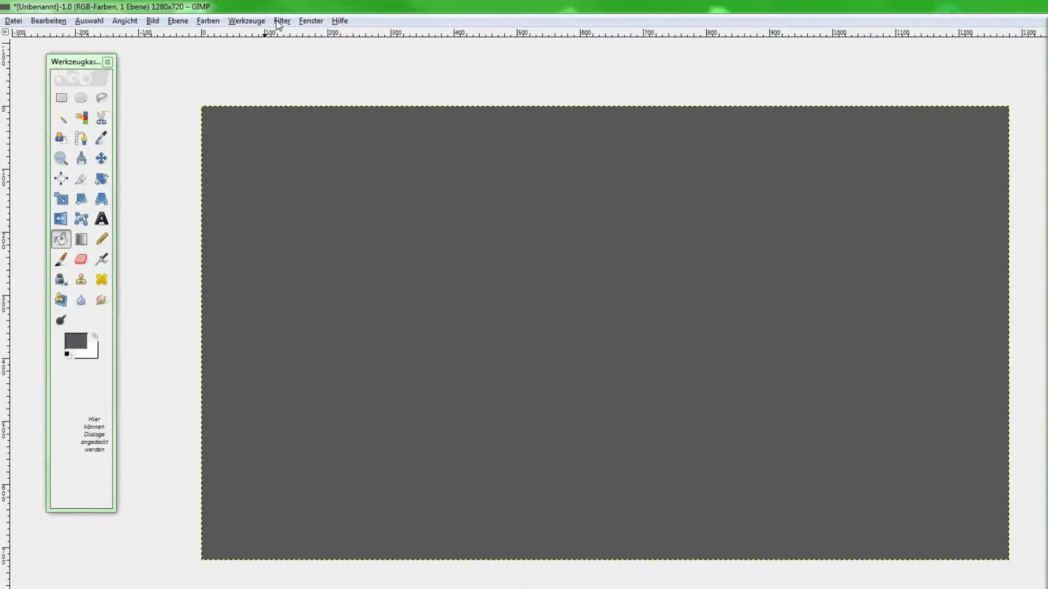
Apply the Altes Foto filter with border size 20 and Unscharf stellen, Sepia and Mit Kopie arbeiten turned off.
{"action": "left_click", "coordinate": [241, 17]}
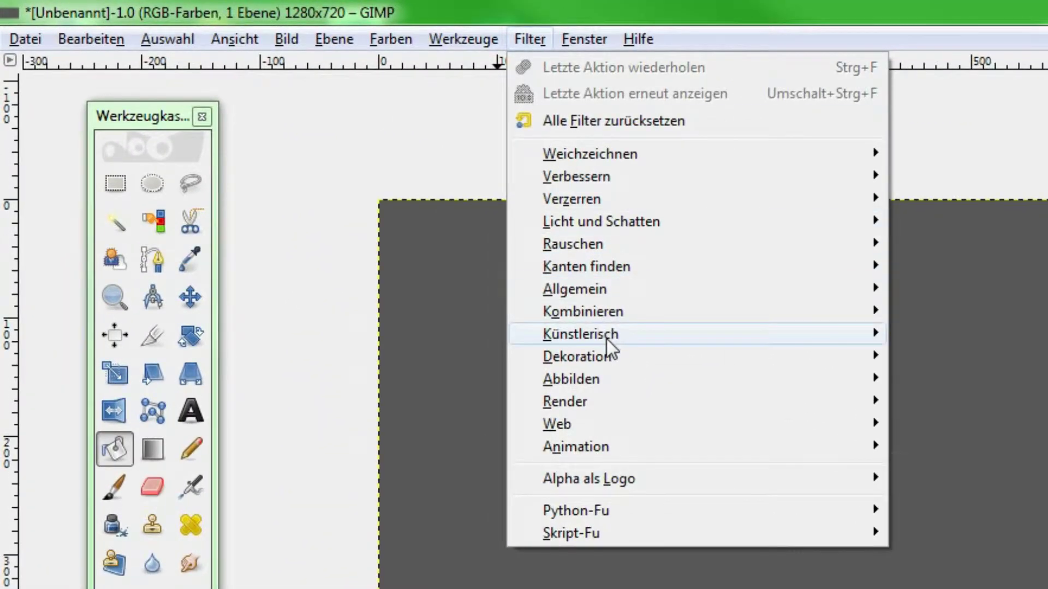
{"action": "mouse_move", "coordinate": [609, 359]}
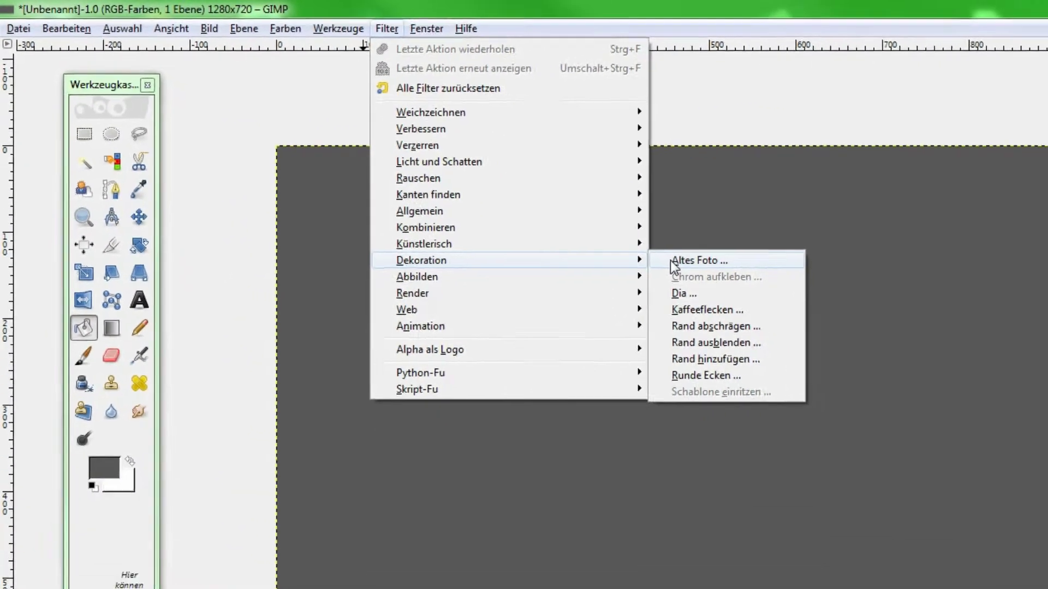
{"action": "left_click", "coordinate": [922, 357]}
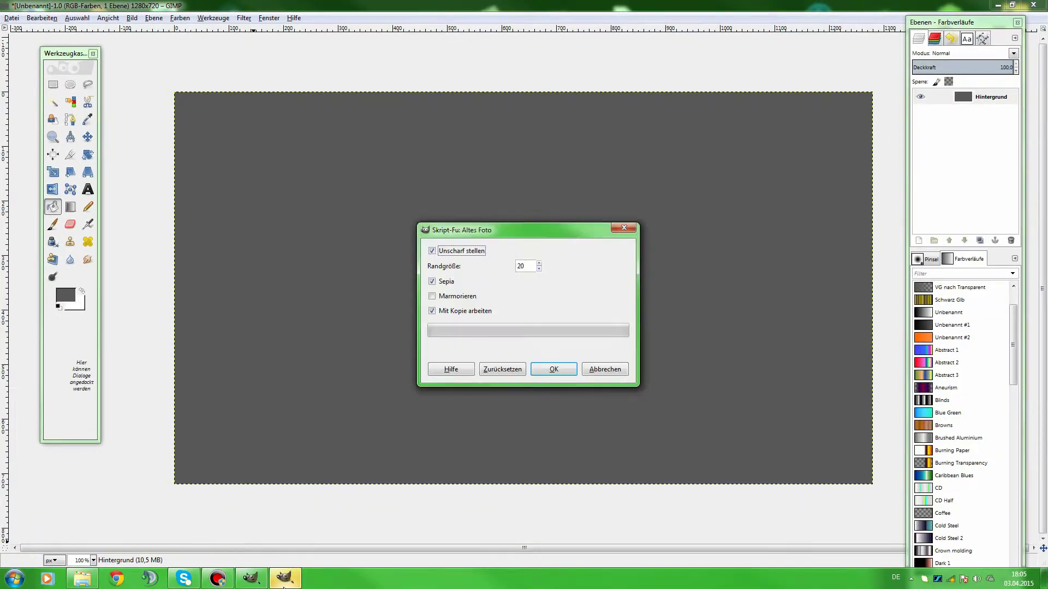
{"action": "left_click", "coordinate": [431, 281]}
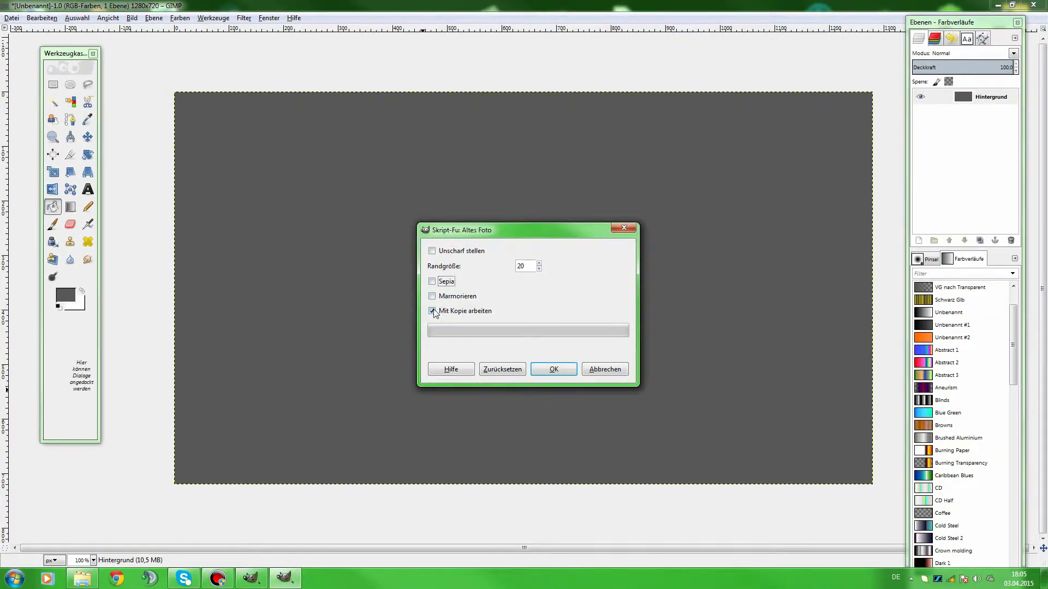
{"action": "left_click", "coordinate": [432, 311]}
{"action": "left_click", "coordinate": [552, 370]}
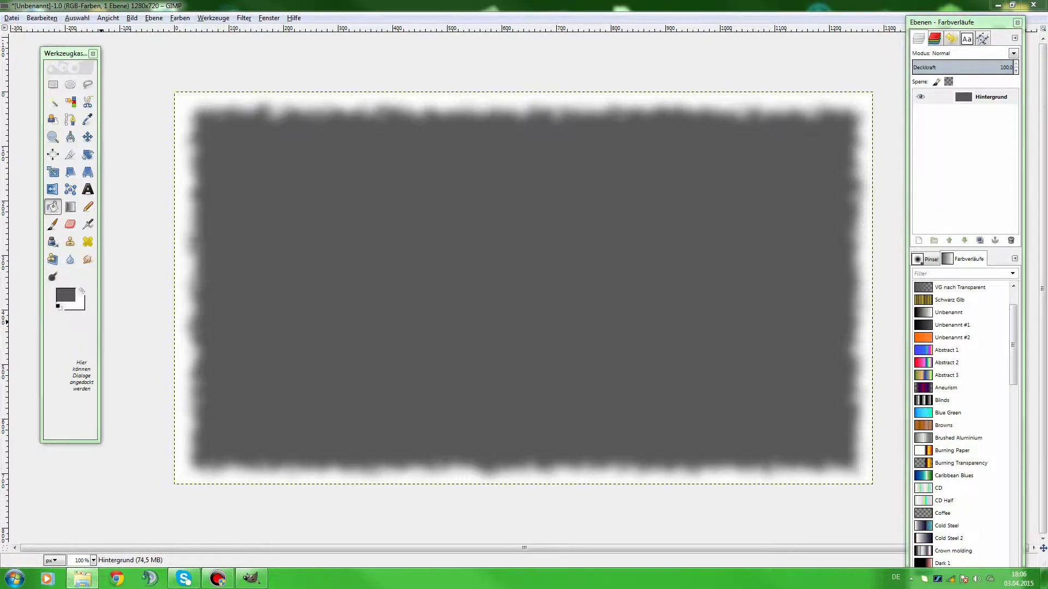
Insert clash1.png from the Shader folder as a new layer and scale it proportionally to about 1449 × 651 px.
{"action": "left_click_drag", "start_coordinate": [504, 222], "coordinate": [386, 295]}
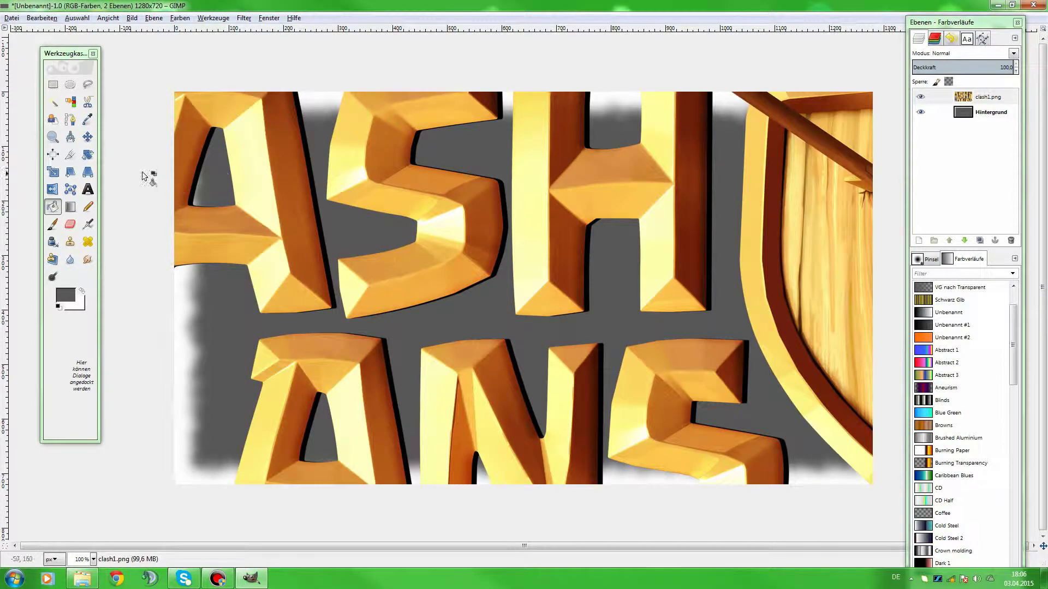
{"action": "left_click", "coordinate": [52, 171]}
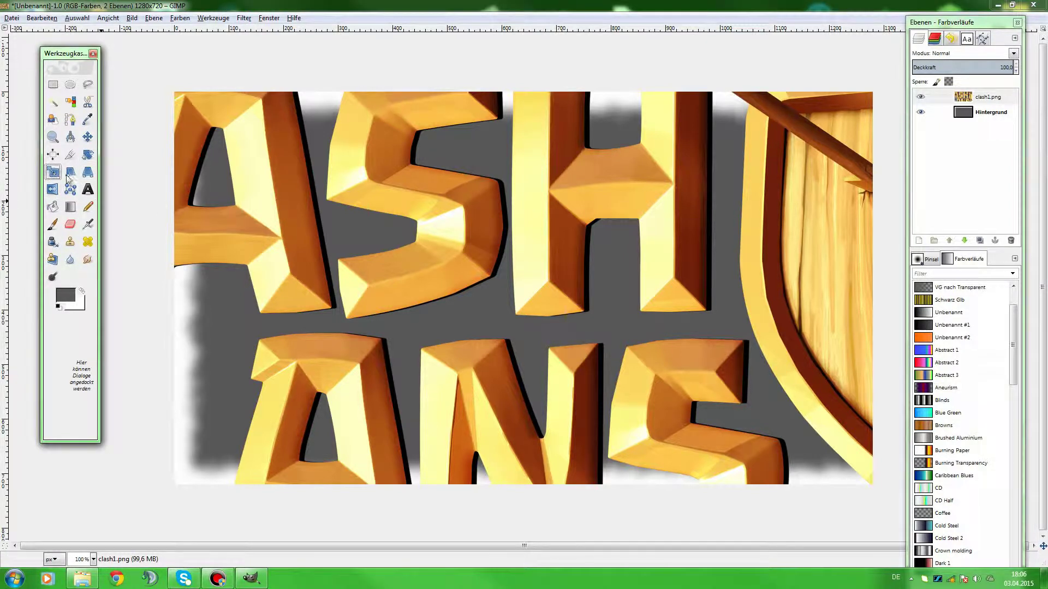
{"action": "left_click", "coordinate": [300, 240]}
{"action": "key", "text": "Tab"}
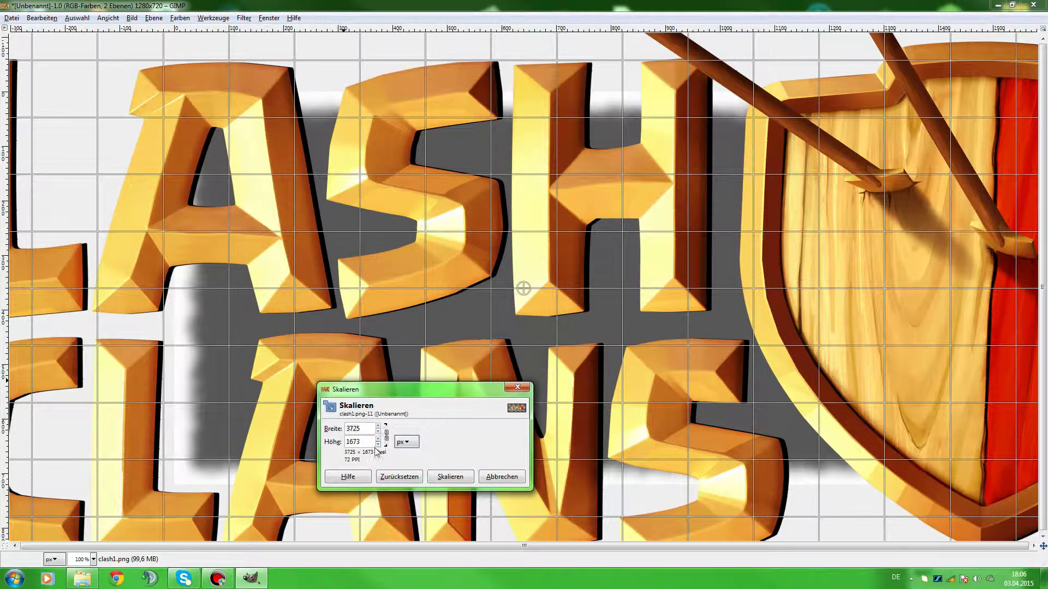
{"action": "left_click", "coordinate": [378, 445]}
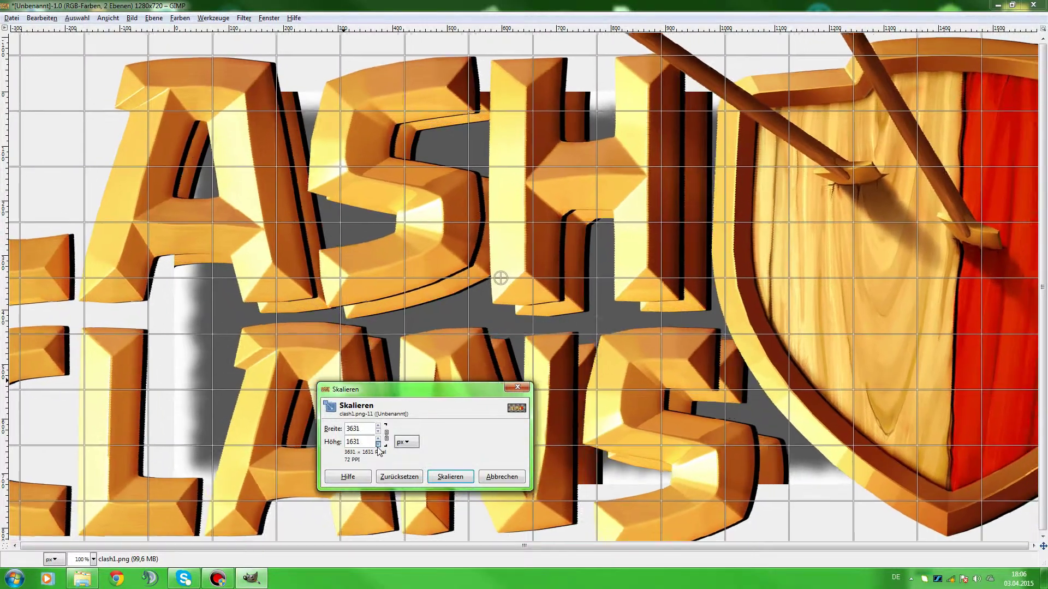
{"action": "left_click_drag", "start_coordinate": [377, 446], "coordinate": [378, 445]}
{"action": "key", "text": "Tab"}
{"action": "left_click_drag", "start_coordinate": [767, 421], "coordinate": [174, 193]}
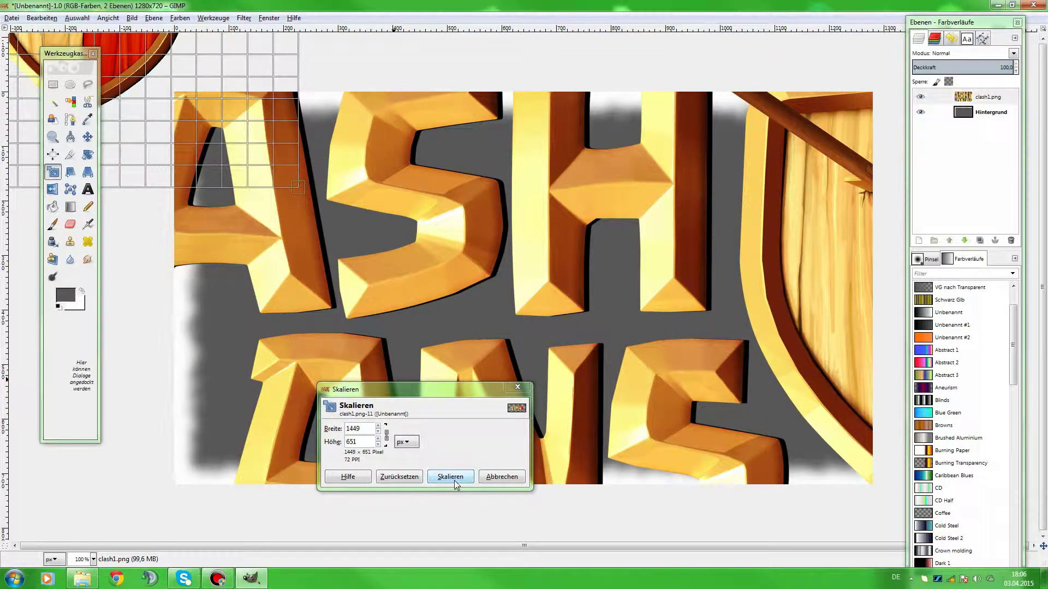
{"action": "left_click", "coordinate": [453, 479]}
Move the Clash of Clans logo layer onto the canvas over the grey background.
{"action": "key", "text": "m"}
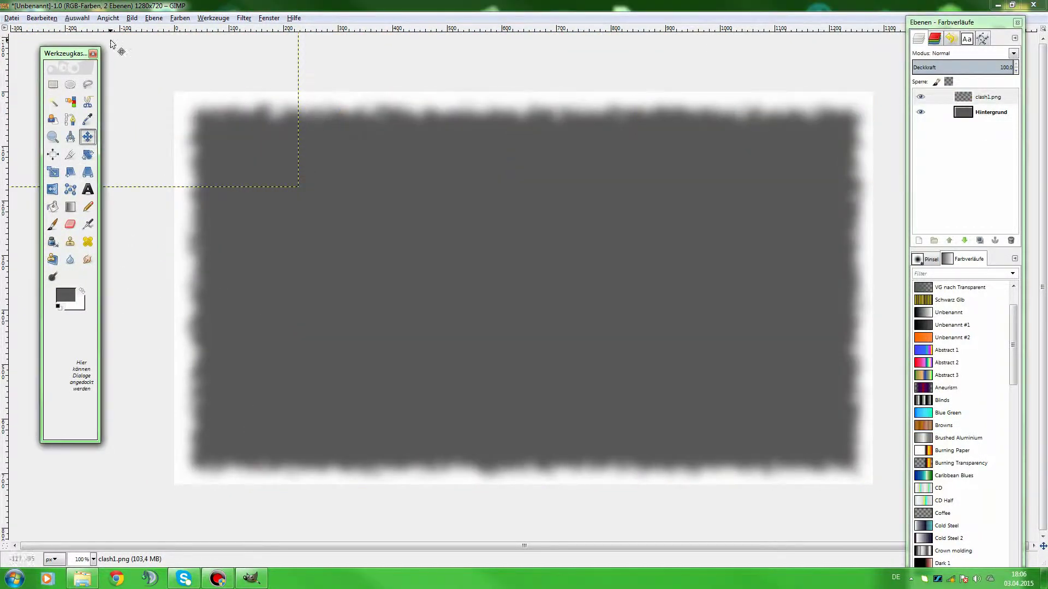
{"action": "left_click_drag", "start_coordinate": [30, 48], "coordinate": [704, 278]}
{"action": "left_click", "coordinate": [87, 155]}
{"action": "left_click", "coordinate": [662, 286]}
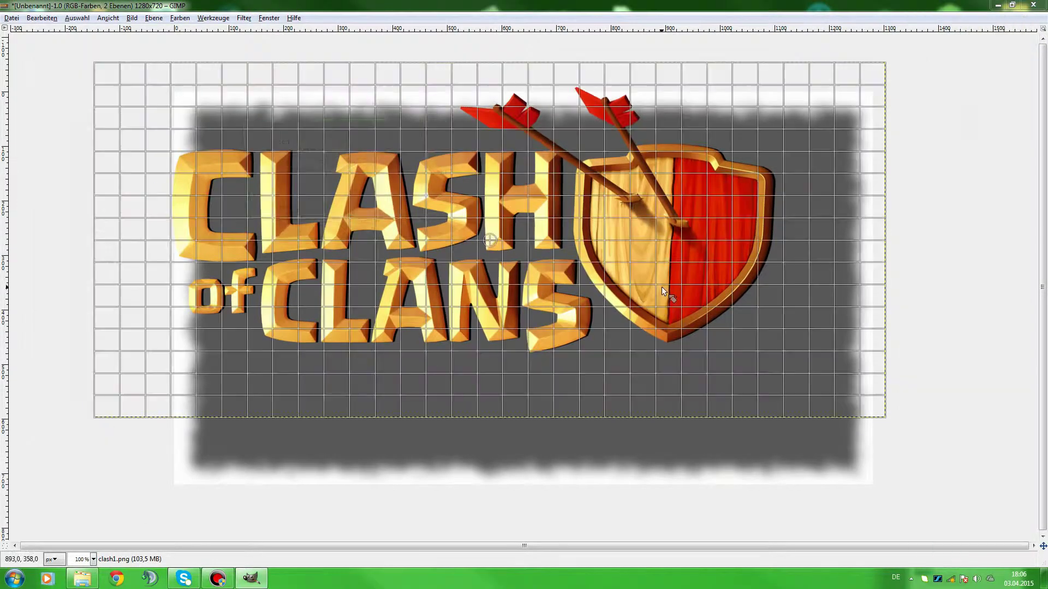
Scale the logo layer to about 757 × 340 px and move it to the canvas's upper-left area.
{"action": "left_click", "coordinate": [52, 171]}
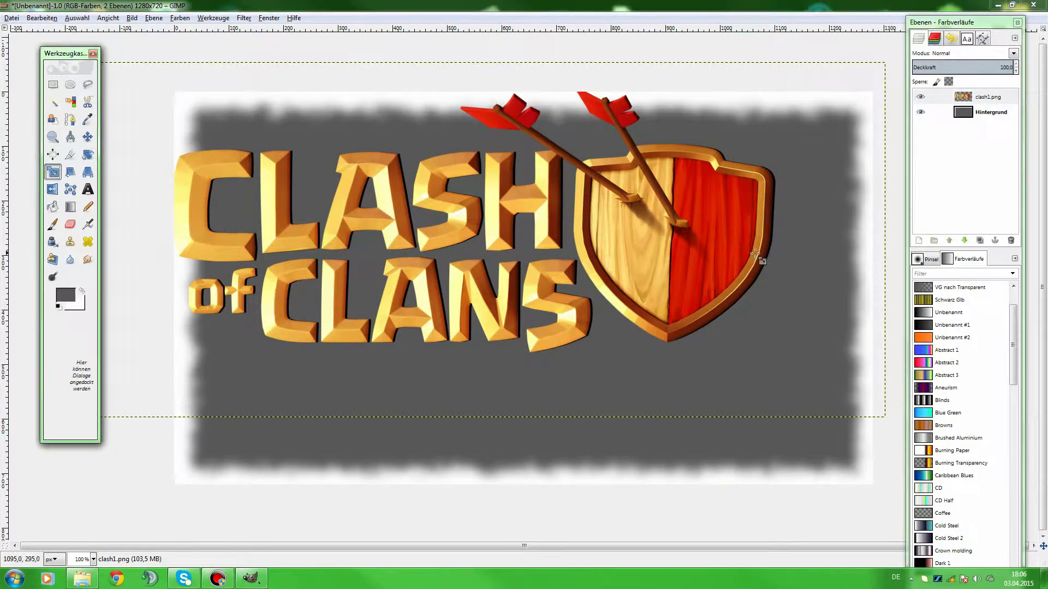
{"action": "left_click", "coordinate": [758, 259]}
{"action": "left_click_drag", "start_coordinate": [893, 424], "coordinate": [364, 243]}
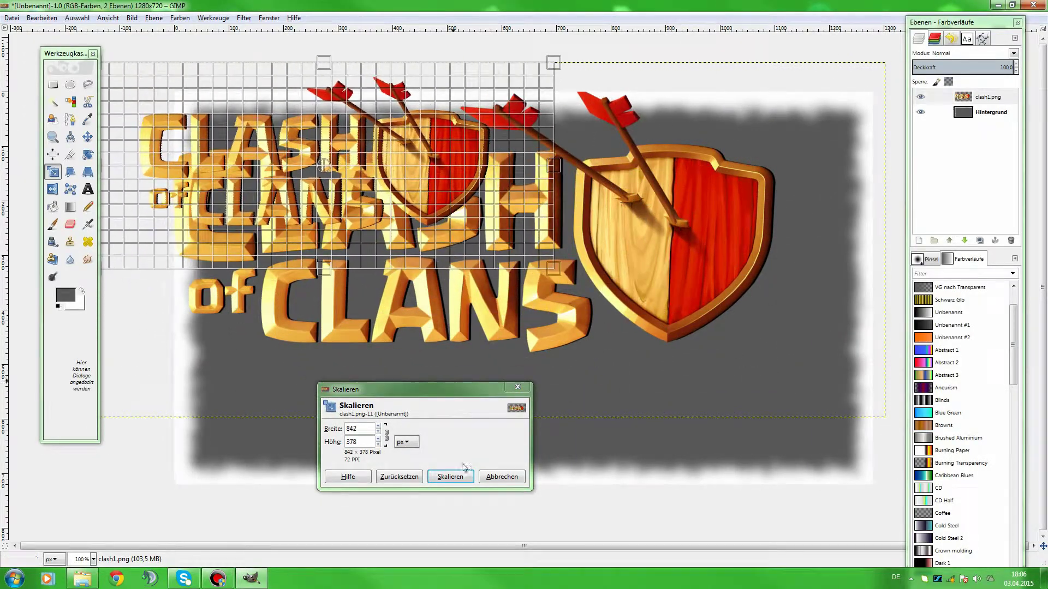
{"action": "left_click_drag", "start_coordinate": [553, 269], "coordinate": [507, 247]}
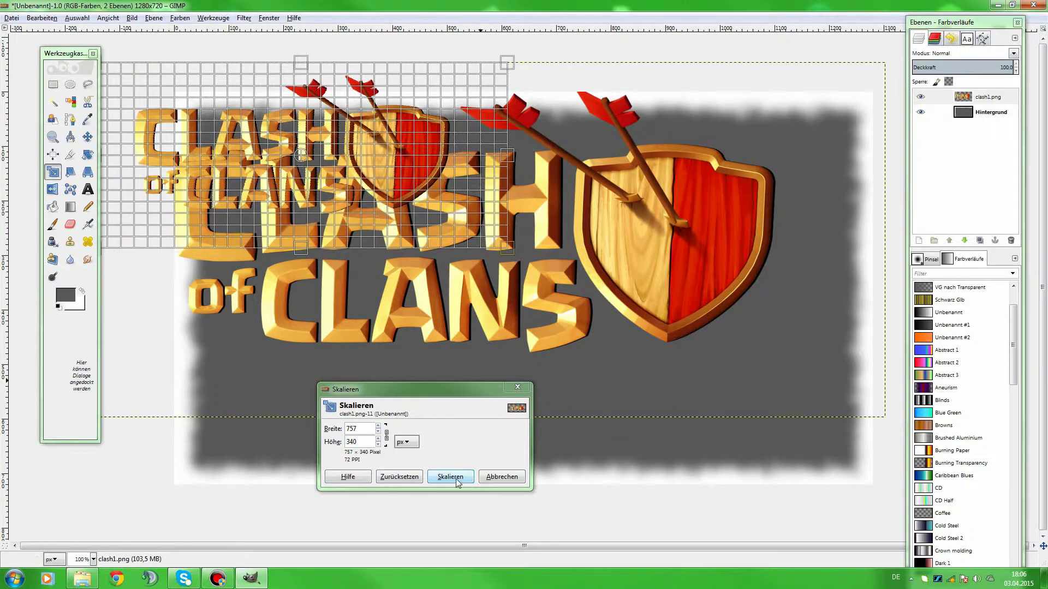
{"action": "left_click", "coordinate": [450, 476]}
{"action": "left_click", "coordinate": [87, 136]}
{"action": "left_click_drag", "start_coordinate": [400, 162], "coordinate": [467, 195]}
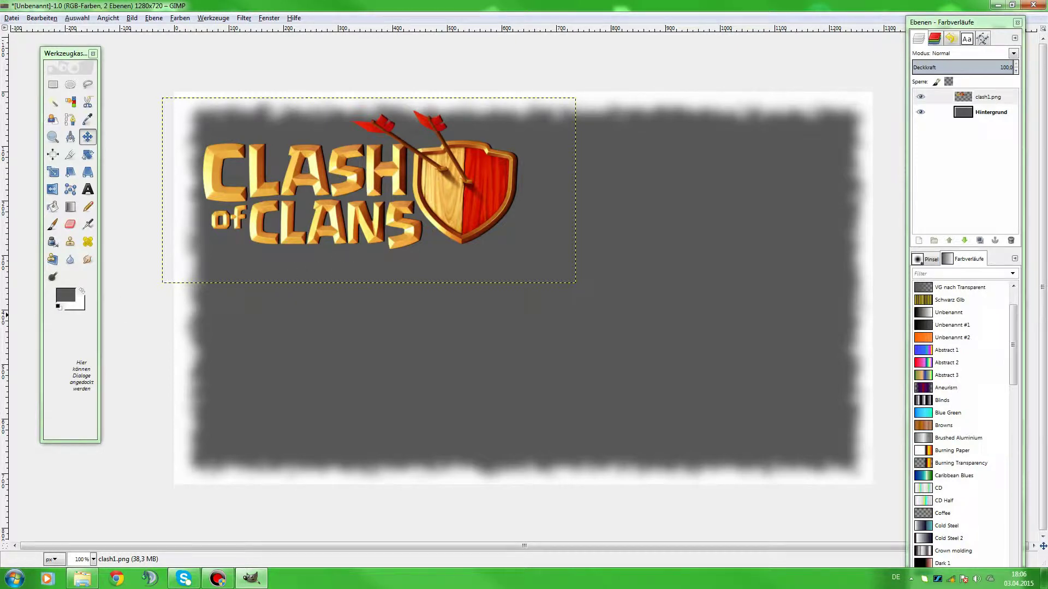
Insert Hexe.png and Skeleton_render.png from the Shader folder as new layers above the logo.
{"action": "left_click_drag", "start_coordinate": [109, 498], "coordinate": [735, 292]}
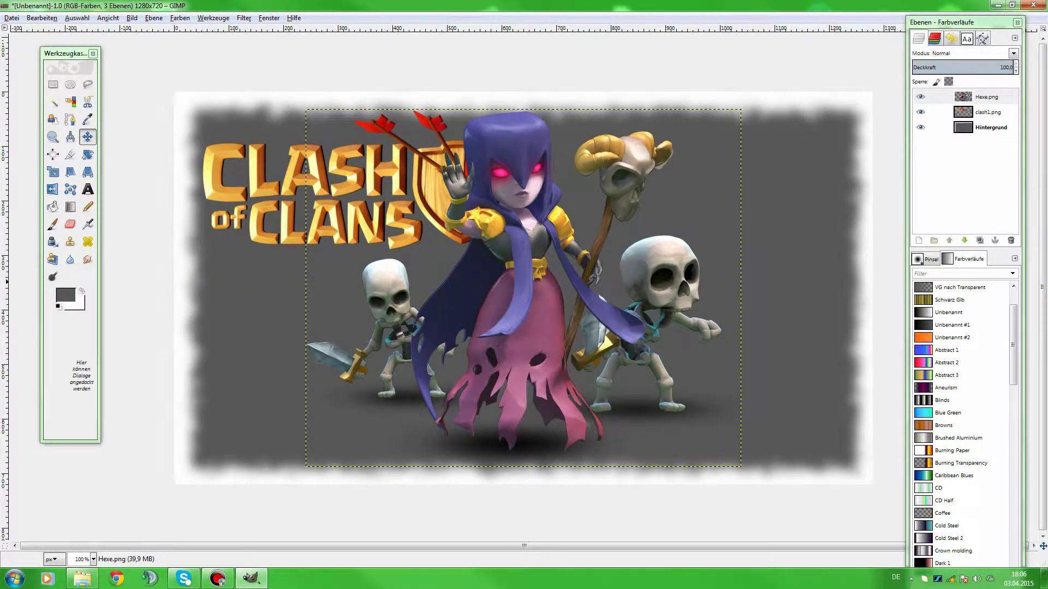
{"action": "left_click_drag", "start_coordinate": [683, 366], "coordinate": [391, 294]}
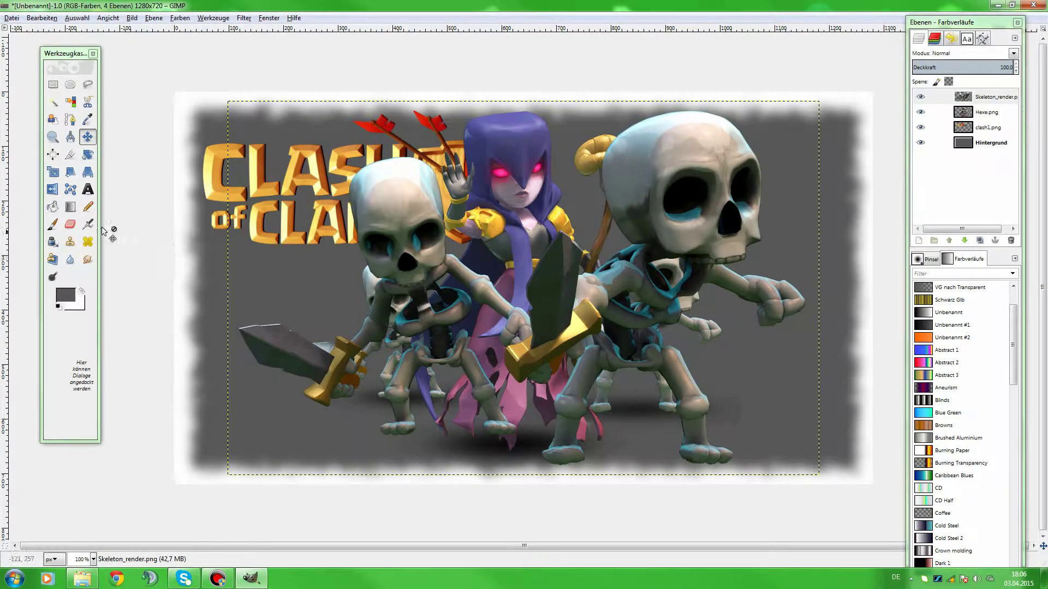
Scale the Skeleton_render.png layer down to about 584 × 369 px, keeping its lower-right corner in place.
{"action": "left_click", "coordinate": [87, 155]}
{"action": "key", "text": "Tab"}
{"action": "left_click", "coordinate": [552, 297]}
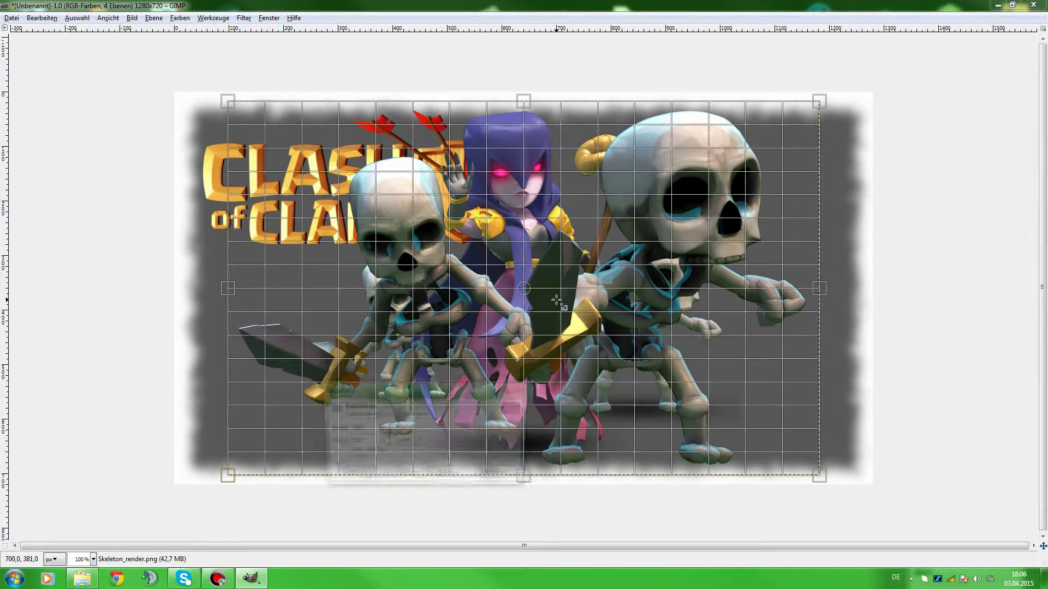
{"action": "left_click_drag", "start_coordinate": [232, 105], "coordinate": [468, 267]}
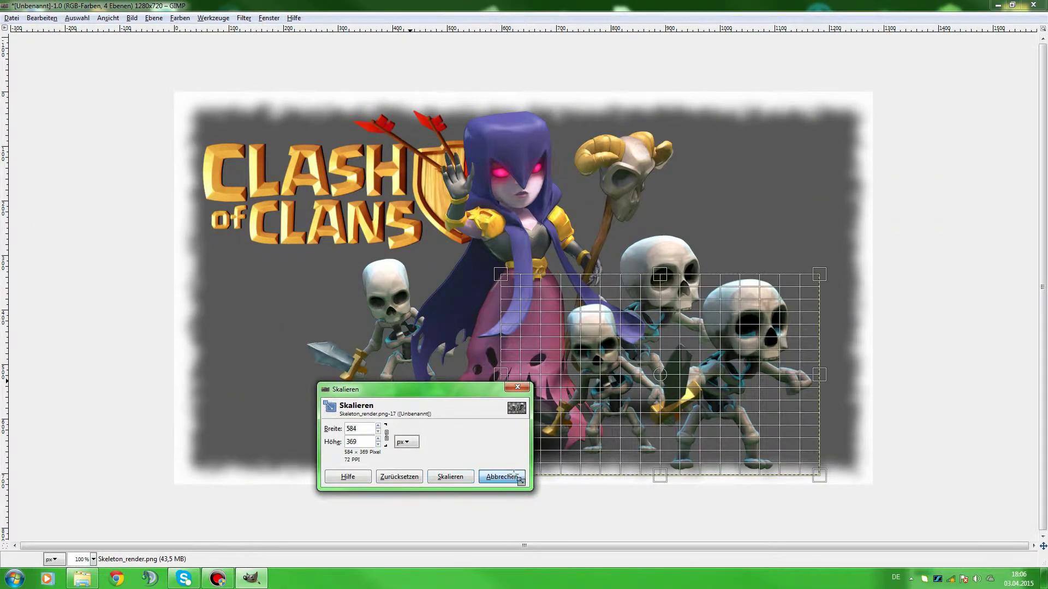
{"action": "left_click", "coordinate": [458, 477]}
Scale the Hexe.png layer down to about 678 × 558 px, keeping its lower-right corner in place.
{"action": "left_click", "coordinate": [959, 104]}
{"action": "left_click", "coordinate": [493, 240]}
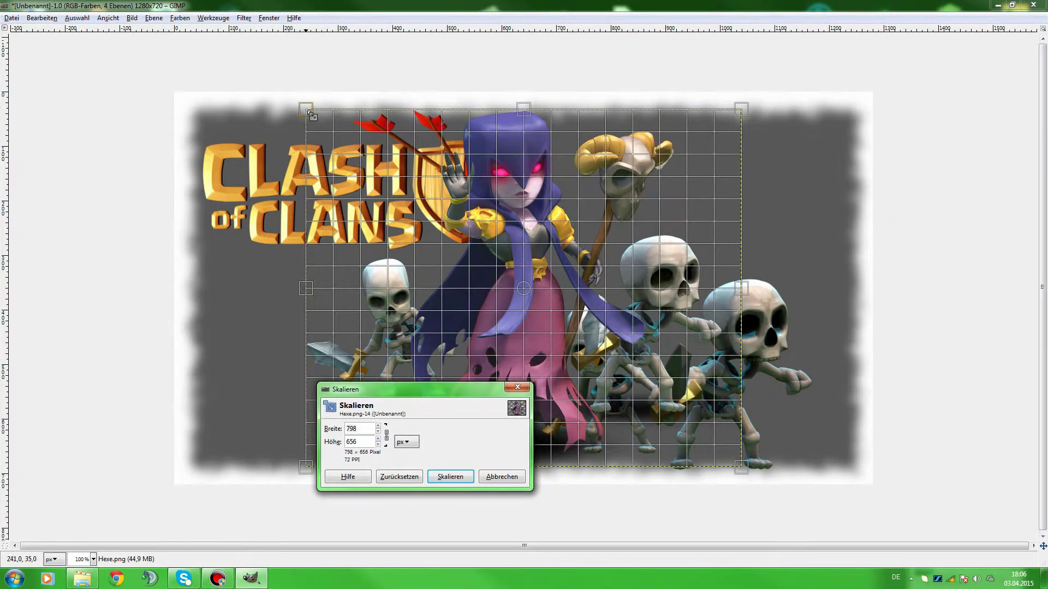
{"action": "key", "text": "Tab"}
{"action": "left_click_drag", "start_coordinate": [308, 113], "coordinate": [352, 167]}
{"action": "left_click", "coordinate": [444, 483]}
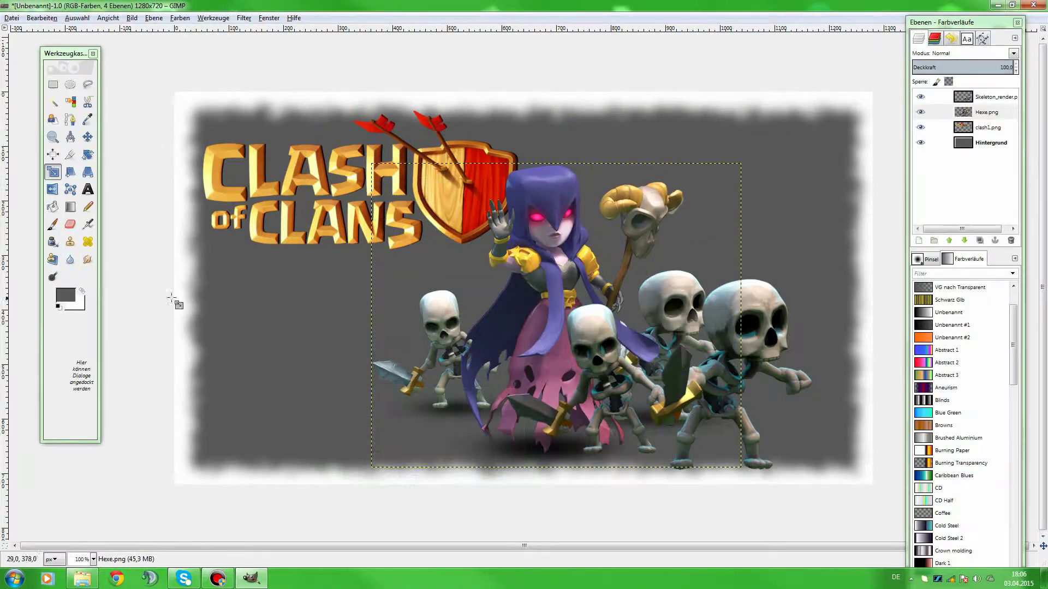
Move the witch layer to the canvas's right side and shift the skeleton layer leftward in front of her.
{"action": "left_click", "coordinate": [88, 136]}
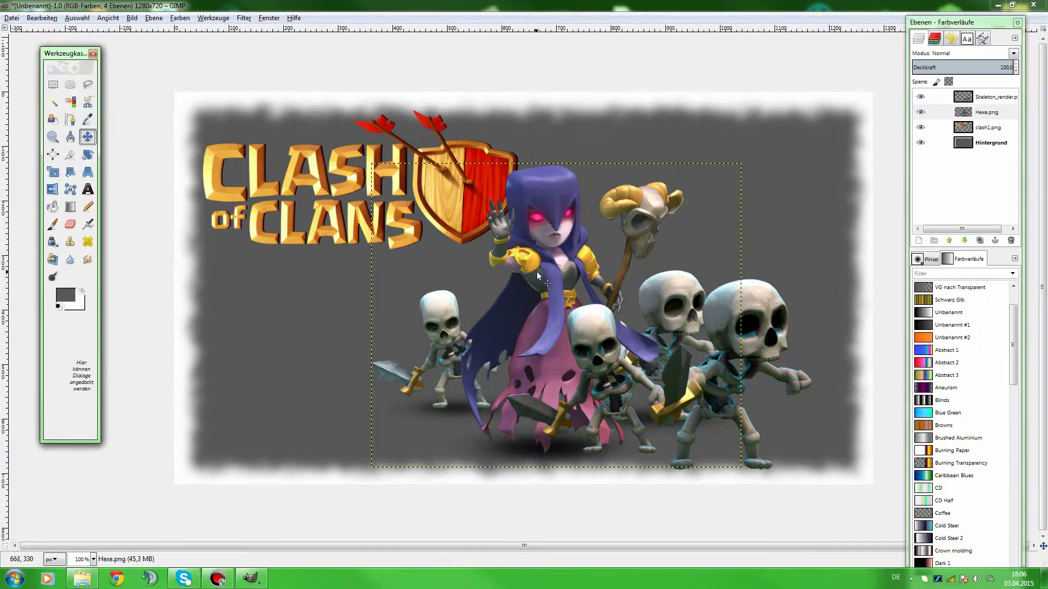
{"action": "left_click_drag", "start_coordinate": [537, 274], "coordinate": [658, 278]}
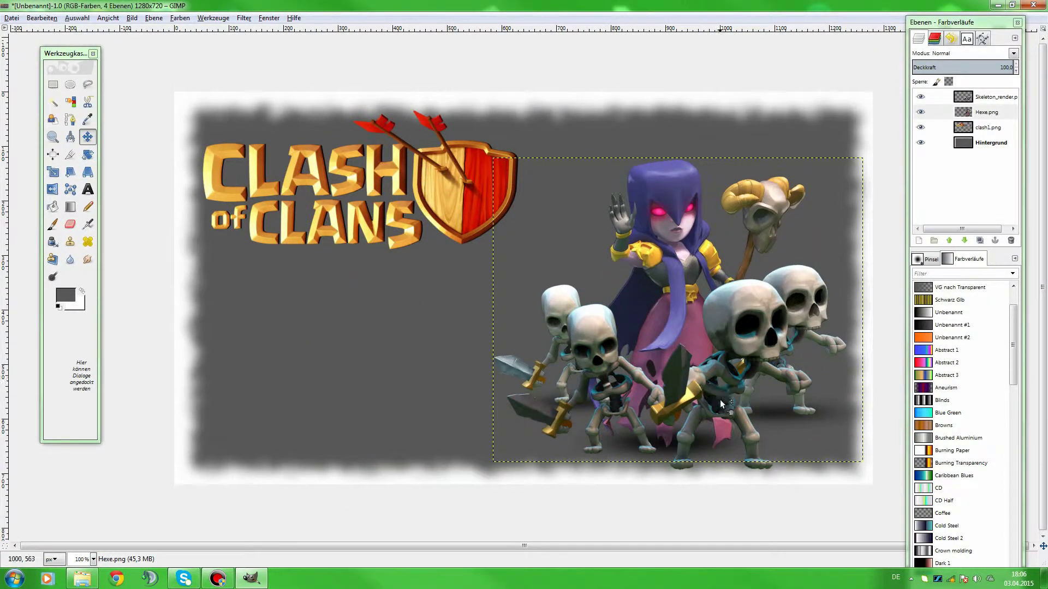
{"action": "left_click_drag", "start_coordinate": [719, 402], "coordinate": [628, 365]}
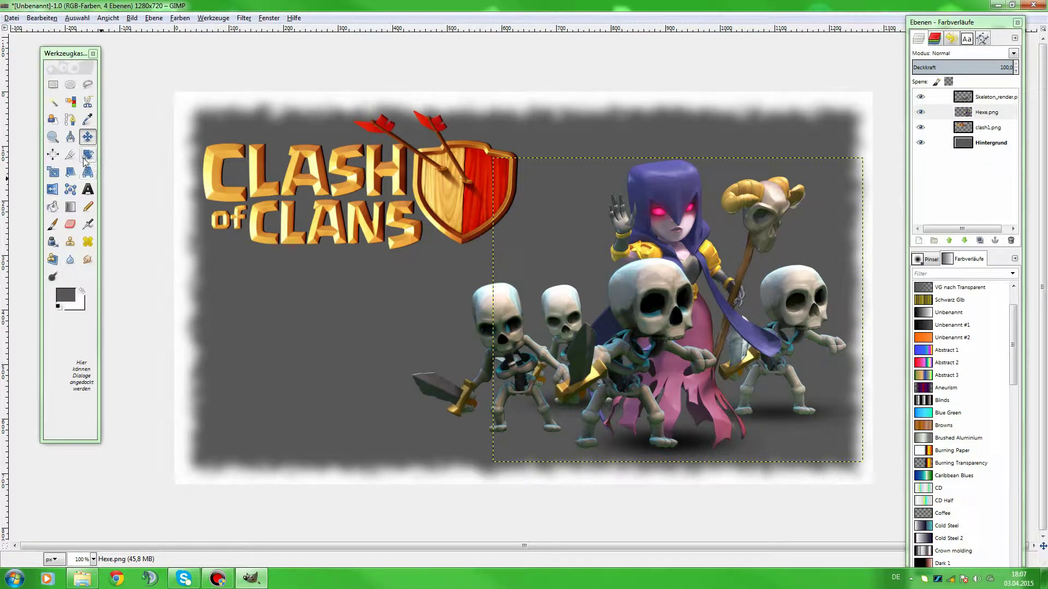
{"action": "left_click", "coordinate": [52, 173]}
{"action": "left_click", "coordinate": [488, 325]}
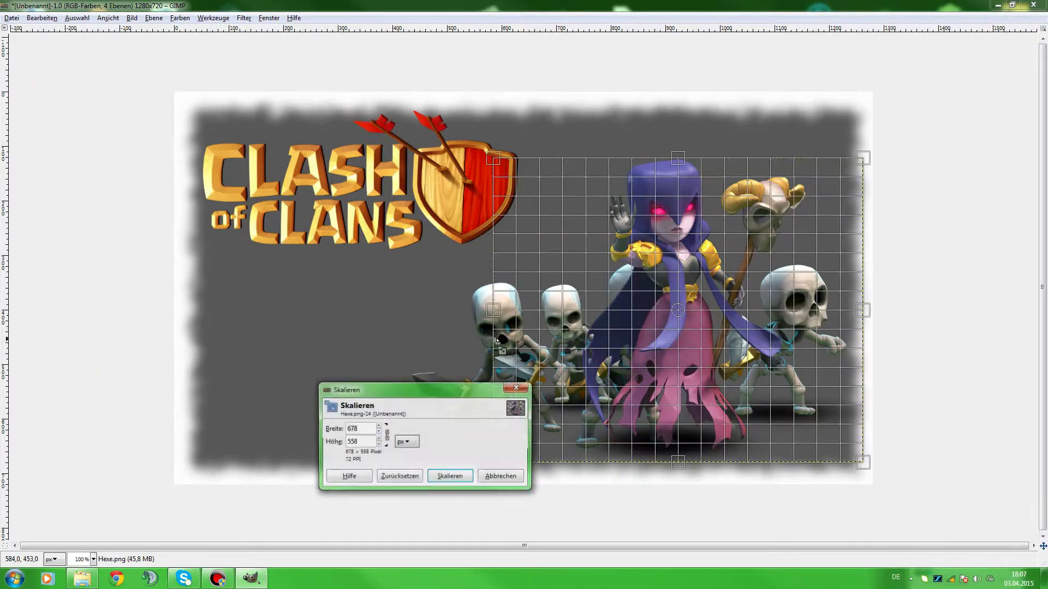
{"action": "key", "text": "Escape"}
Scale the Skeleton_render.png layer down further so its skeletons are smaller and stand at the witch's feet.
{"action": "left_click", "coordinate": [975, 102]}
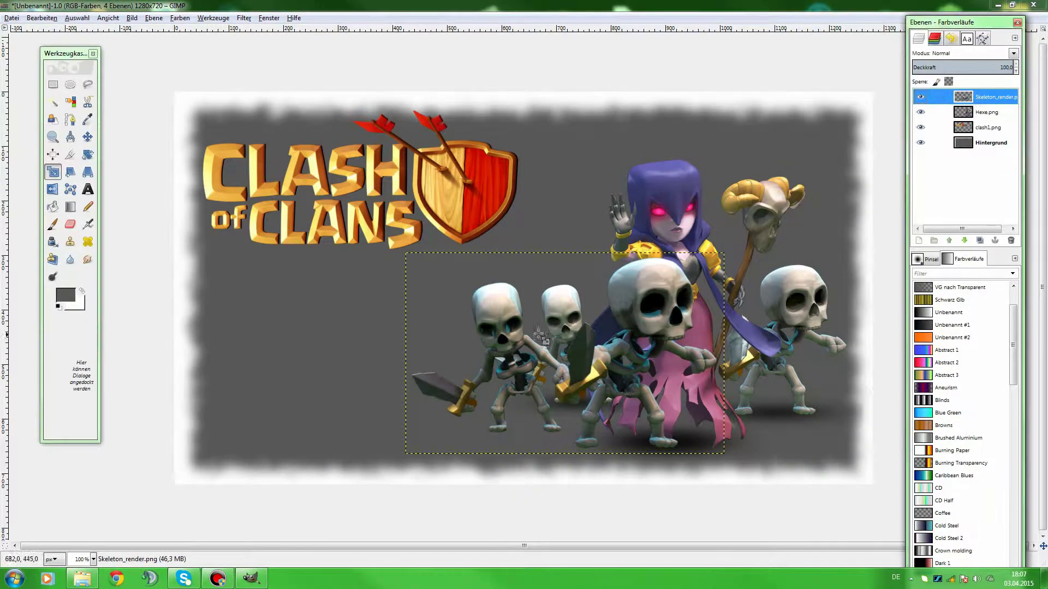
{"action": "left_click", "coordinate": [541, 338]}
{"action": "left_click_drag", "start_coordinate": [424, 272], "coordinate": [438, 371]}
{"action": "left_click", "coordinate": [450, 477]}
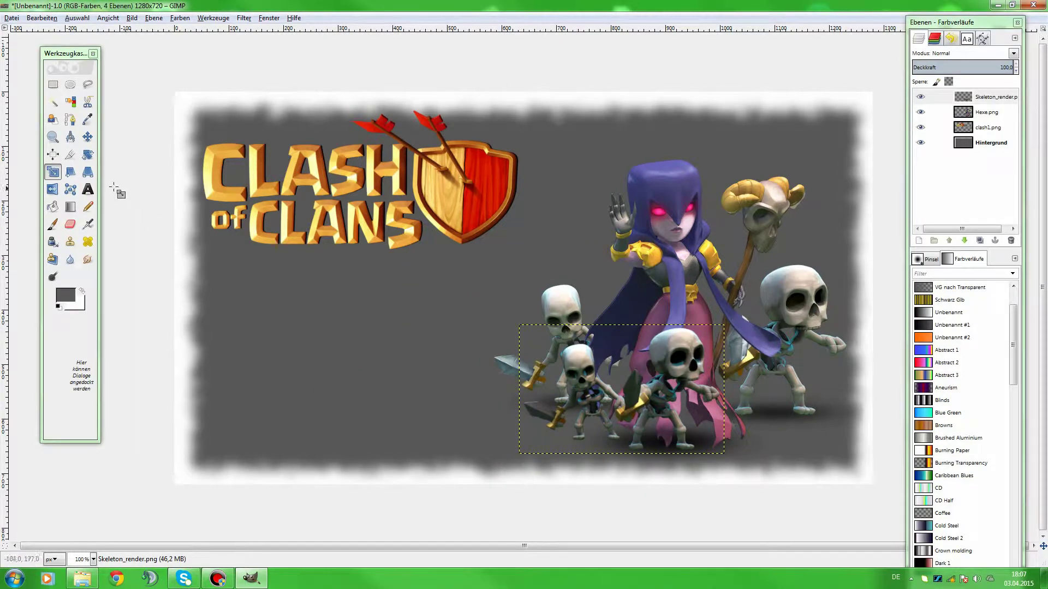
Shift the Skeleton_render.png layer slightly down and to the right, then make the Hintergrund layer active.
{"action": "left_click", "coordinate": [87, 136]}
{"action": "mouse_move", "coordinate": [659, 392]}
{"action": "left_mouse_down"}
{"action": "mouse_move", "coordinate": [762, 394]}
{"action": "mouse_move", "coordinate": [692, 388]}
{"action": "mouse_move", "coordinate": [654, 398]}
{"action": "mouse_move", "coordinate": [667, 398]}
{"action": "left_mouse_up"}
{"action": "left_click", "coordinate": [987, 149]}
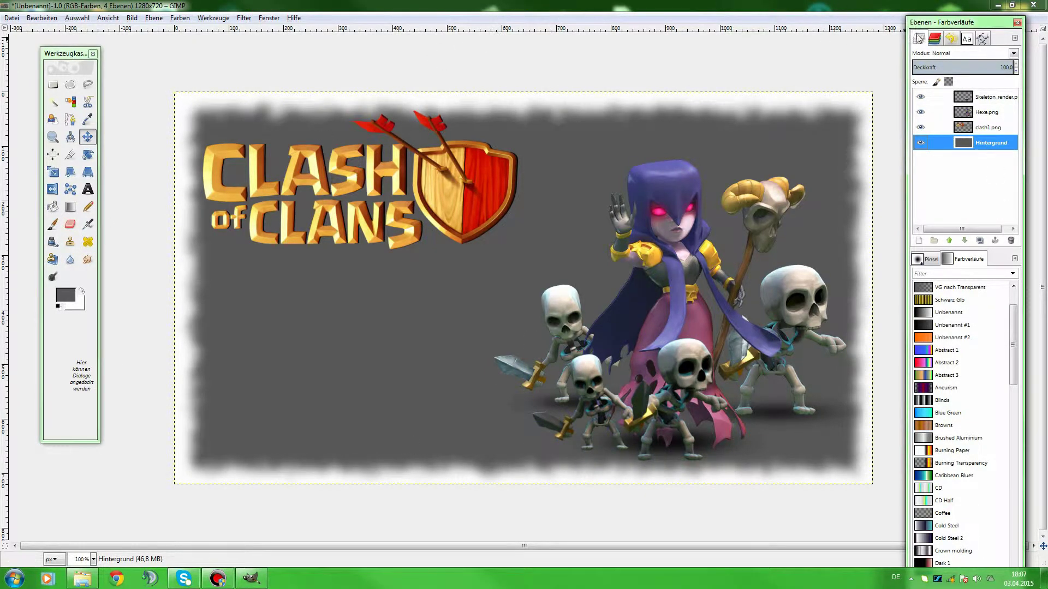
Choose Supercell-Magic Ultra-Bold as the font for the text.
{"action": "left_click", "coordinate": [965, 38]}
{"action": "scroll", "coordinate": [963, 121], "scroll_direction": "down", "scroll_amount": 10}
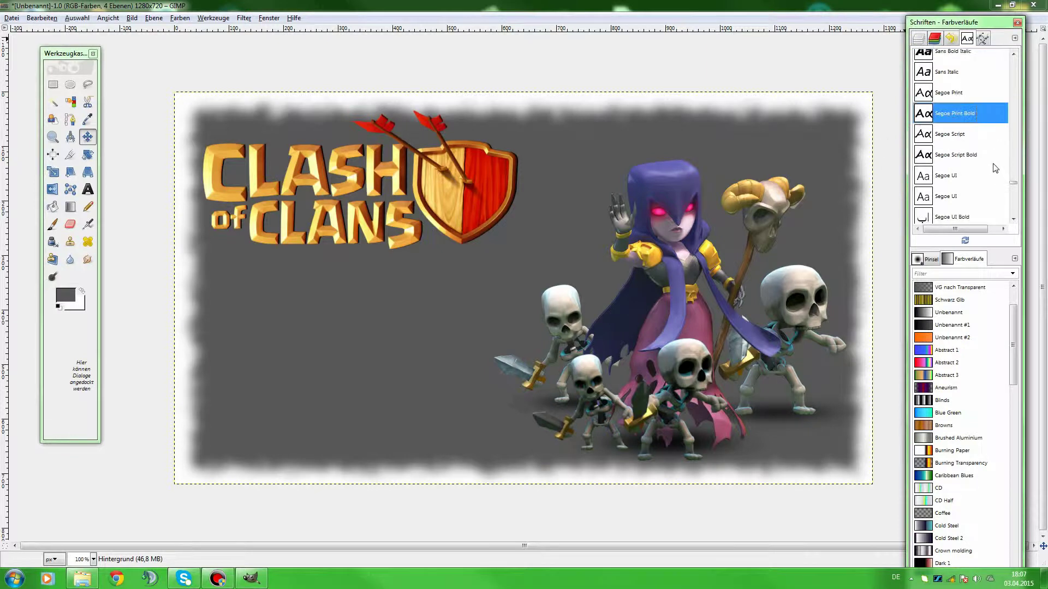
{"action": "scroll", "coordinate": [990, 160], "scroll_direction": "down", "scroll_amount": 8}
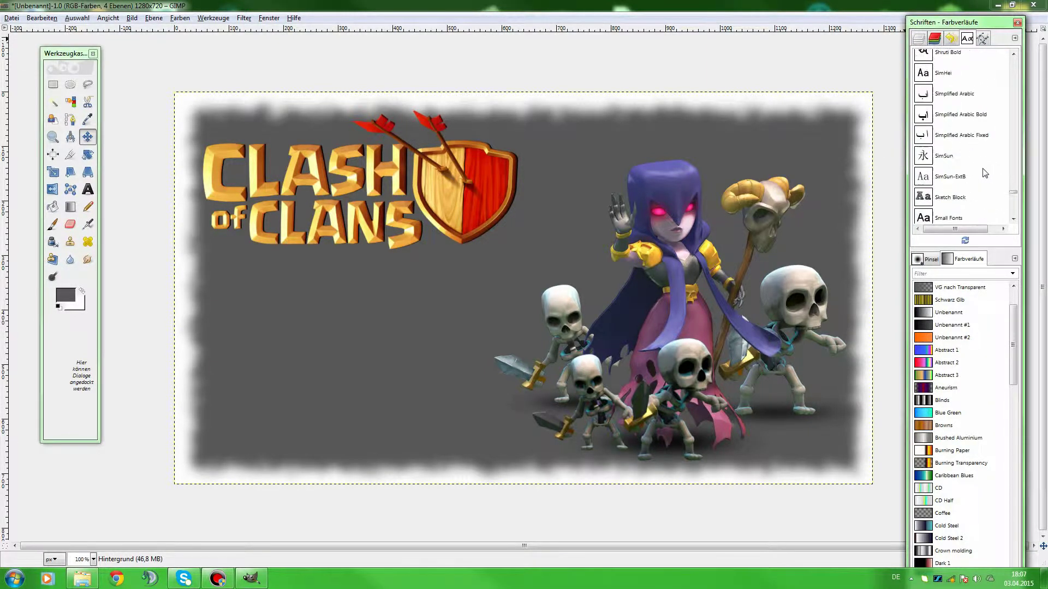
{"action": "scroll", "coordinate": [960, 207], "scroll_direction": "down", "scroll_amount": 1}
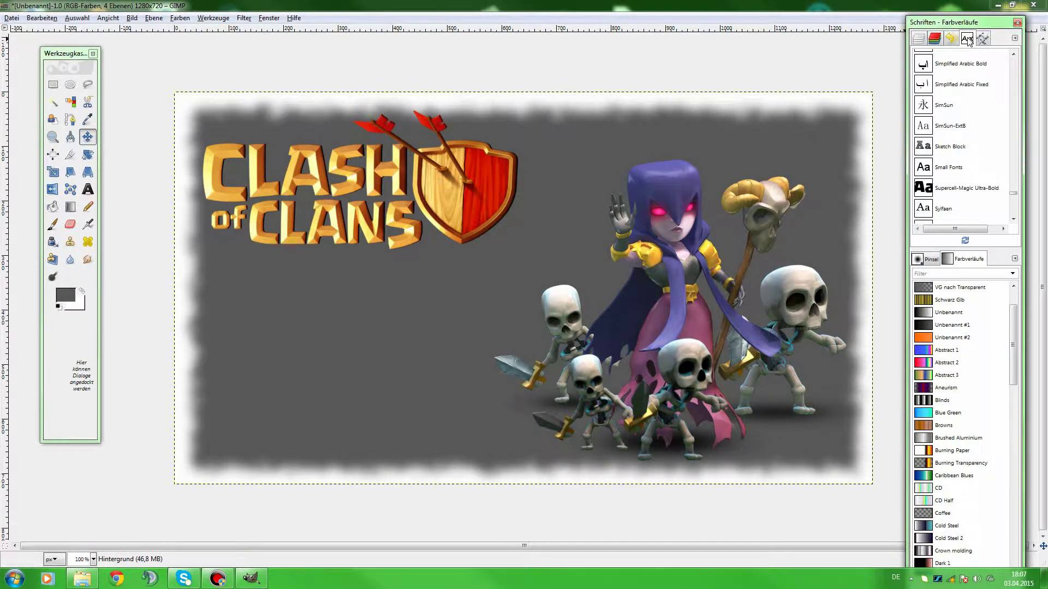
{"action": "left_click", "coordinate": [936, 189]}
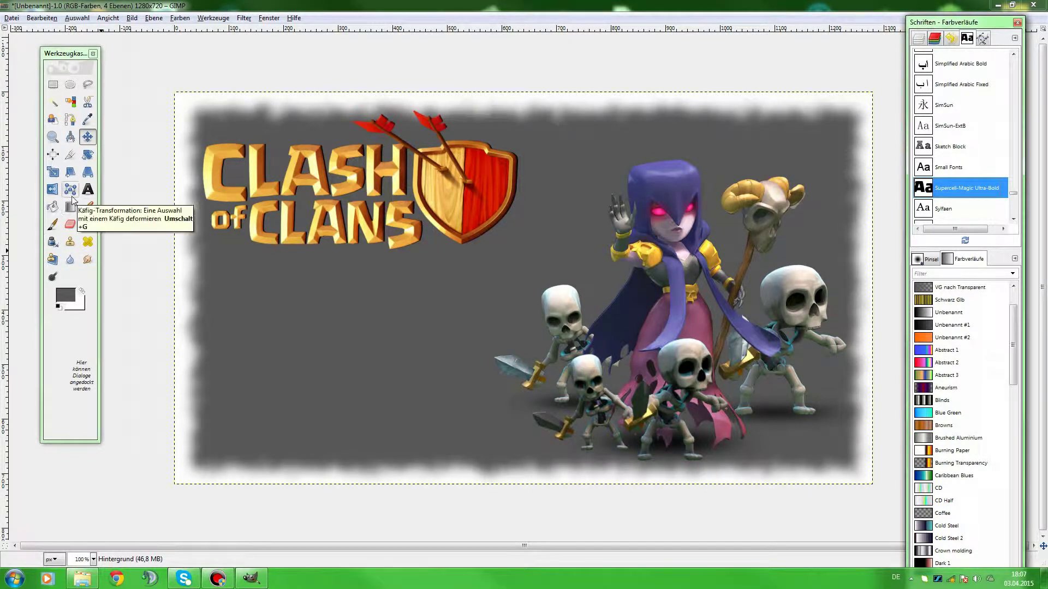
Add the text "#10" in a box about 466 × 218 px below the logo and colour it black (000000).
{"action": "left_click", "coordinate": [87, 189]}
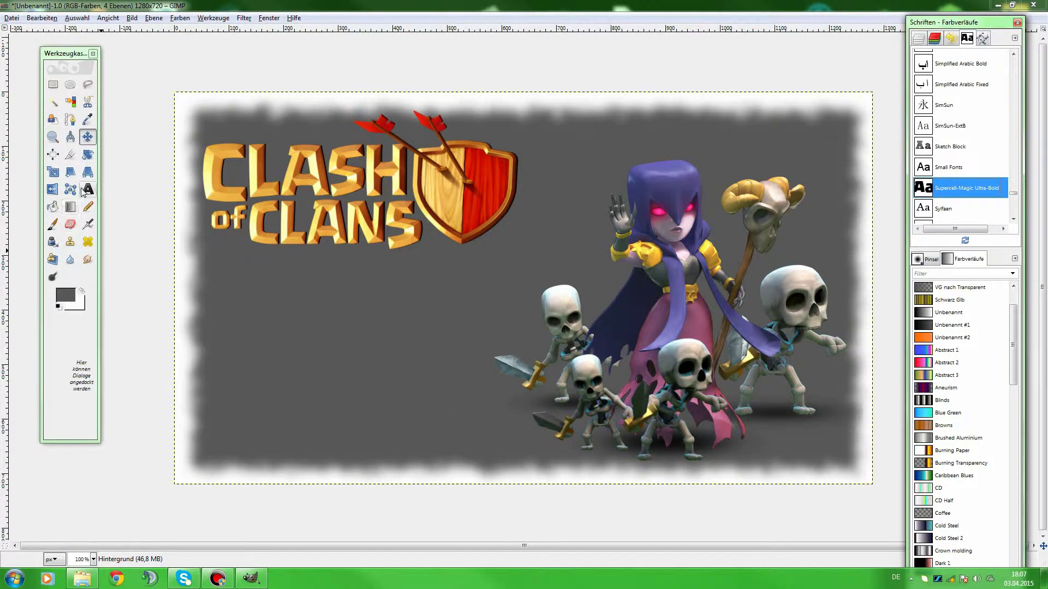
{"action": "left_click_drag", "start_coordinate": [211, 260], "coordinate": [465, 379]}
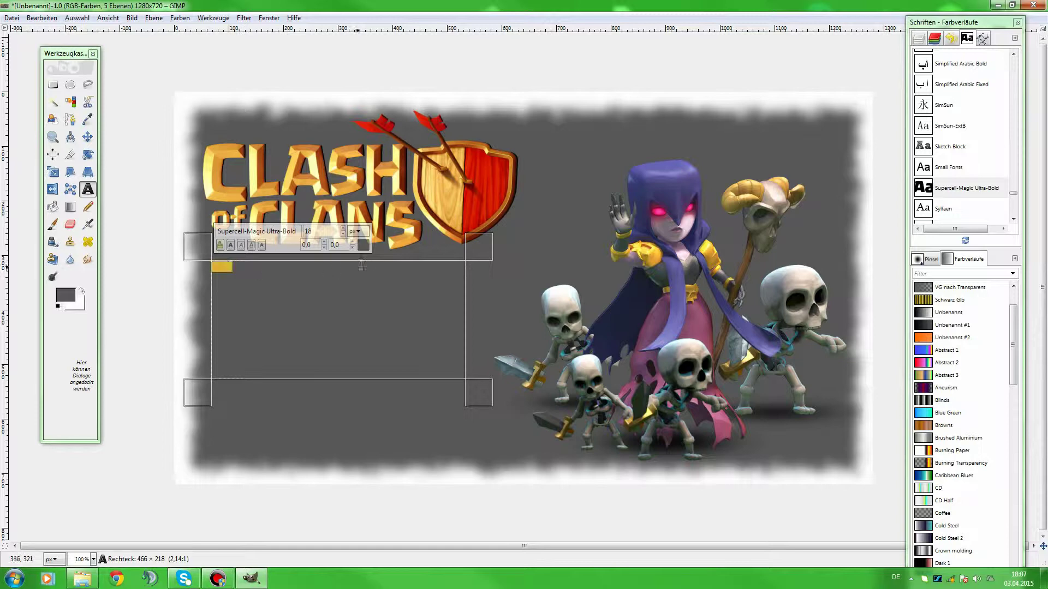
{"action": "left_click", "coordinate": [363, 244]}
{"action": "left_click", "coordinate": [260, 238]}
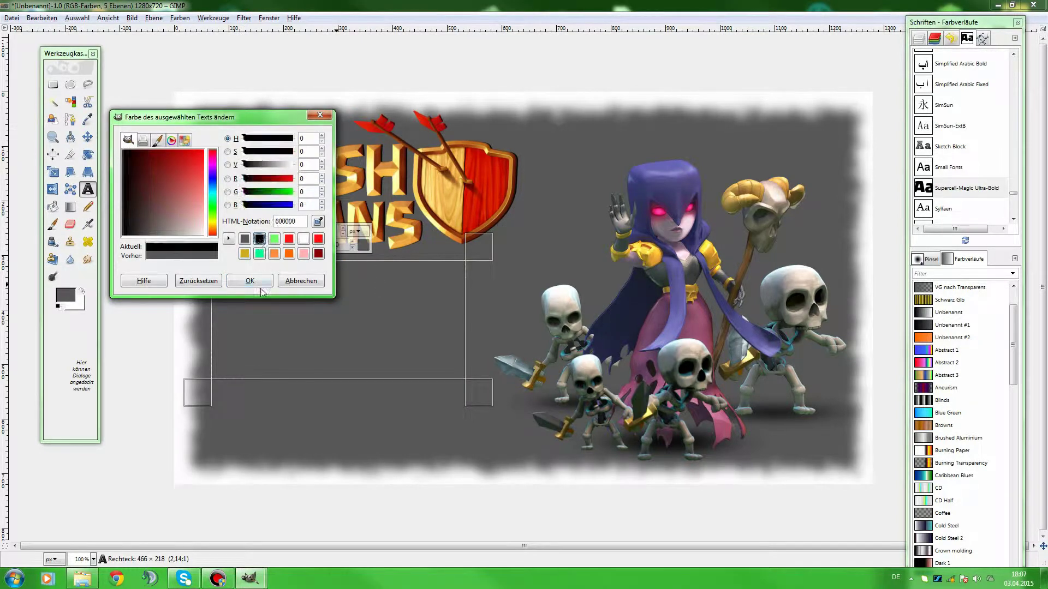
{"action": "left_click", "coordinate": [250, 280]}
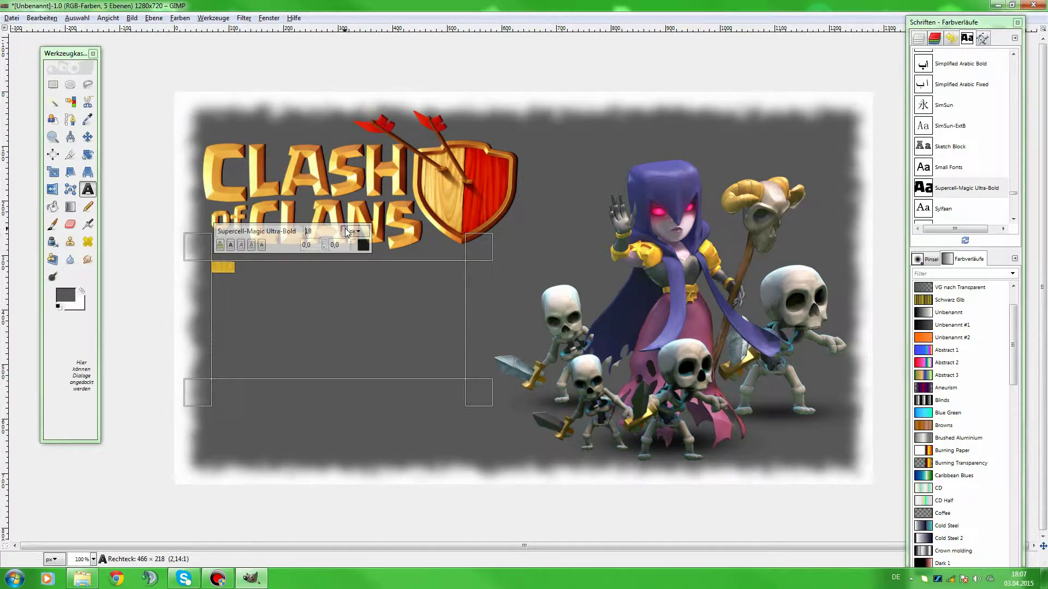
Enlarge the "#10" text to 173 px and shift it slightly left to line up with the logo.
{"action": "left_click_drag", "start_coordinate": [345, 230], "coordinate": [344, 230]}
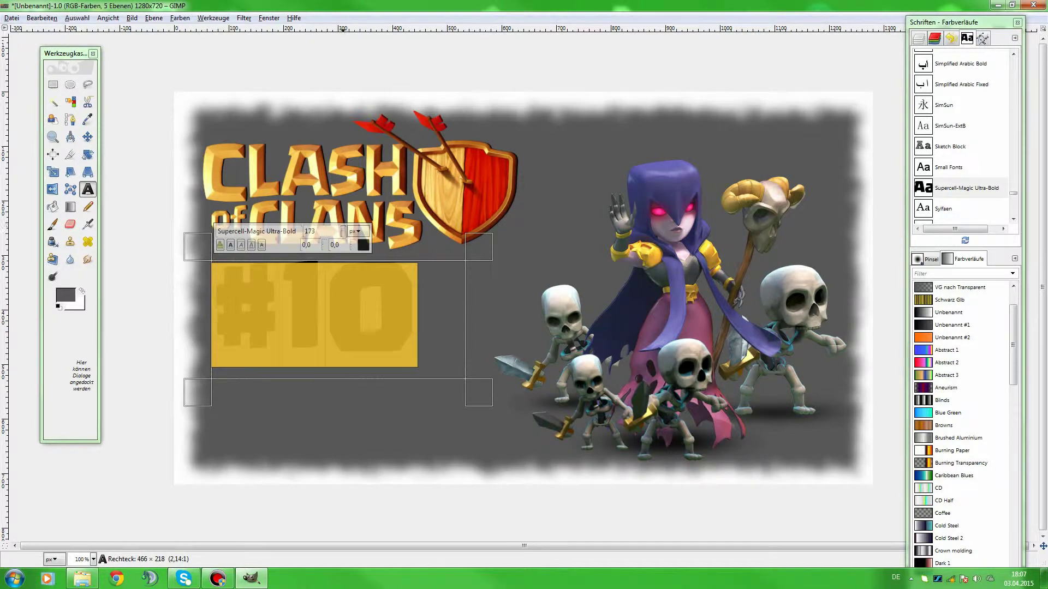
{"action": "left_click", "coordinate": [448, 343]}
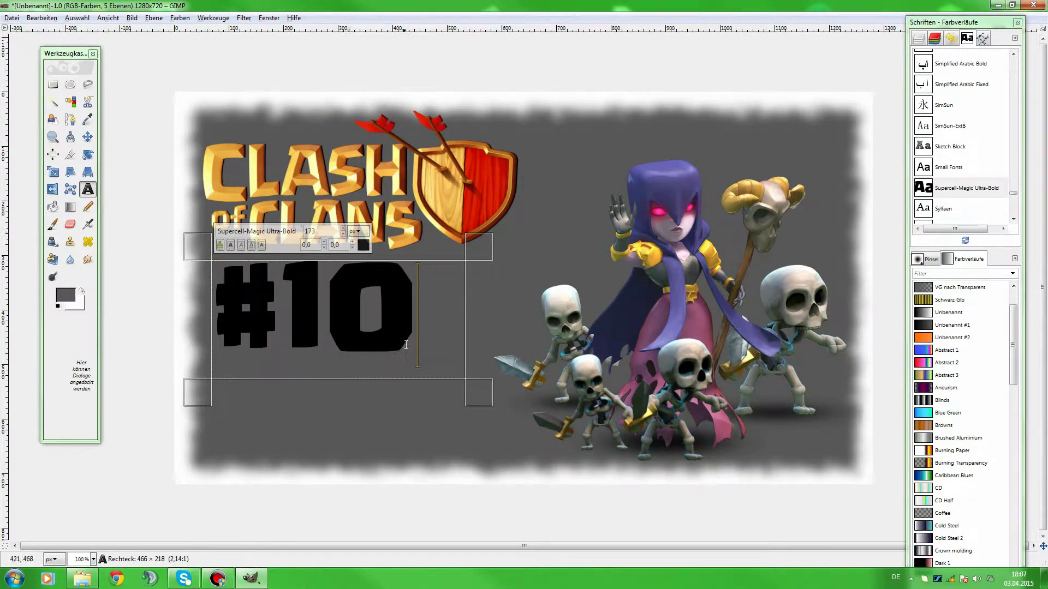
{"action": "left_click", "coordinate": [87, 137]}
{"action": "left_click_drag", "start_coordinate": [310, 312], "coordinate": [301, 312]}
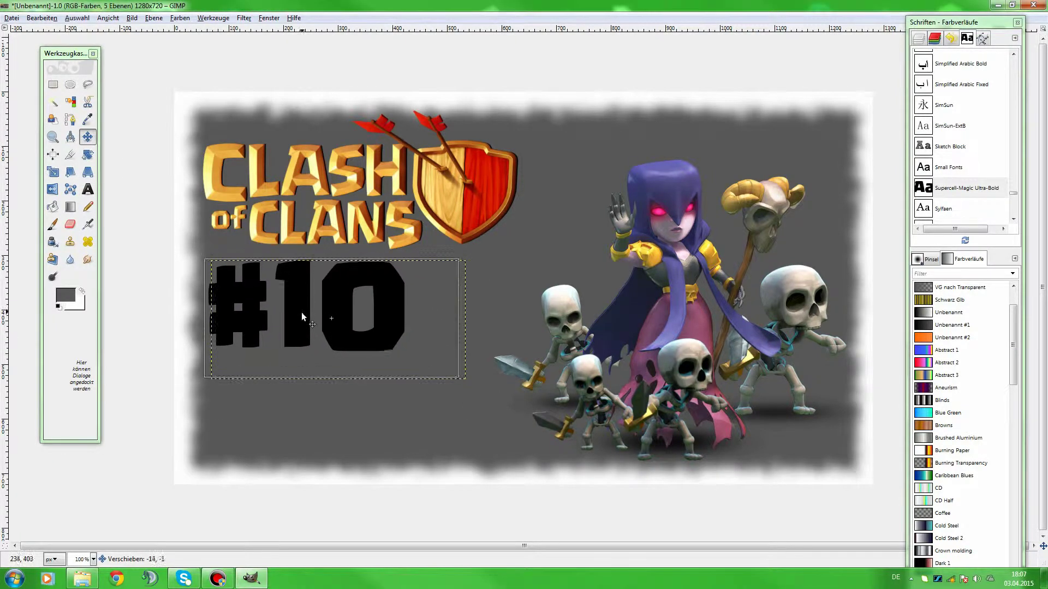
Select all three characters of "#10" together with Fuzzy Select.
{"action": "left_click", "coordinate": [53, 102]}
{"action": "left_click", "coordinate": [253, 299]}
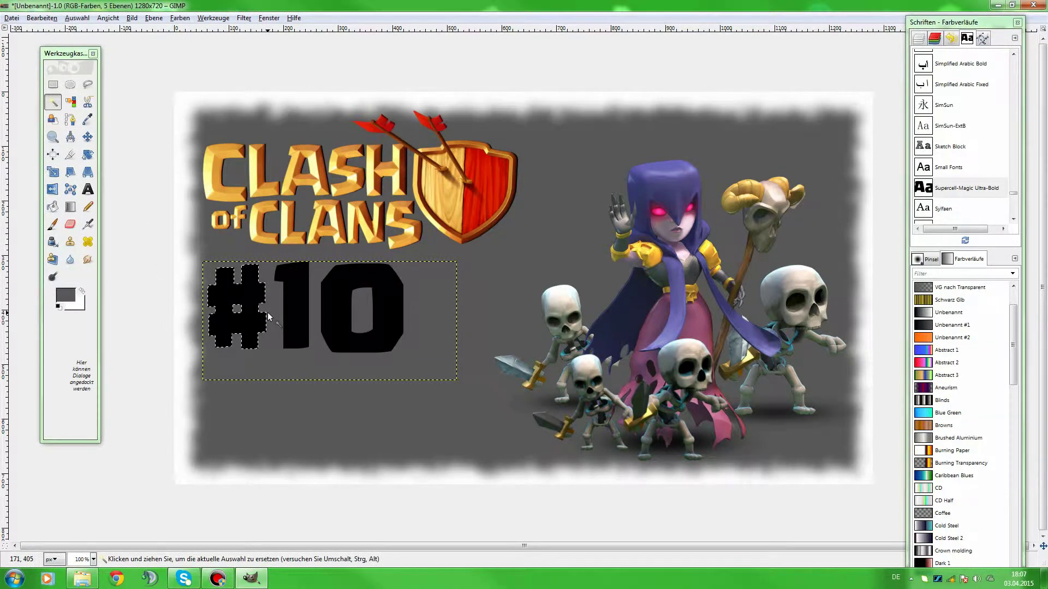
{"action": "key", "text": "shift"}
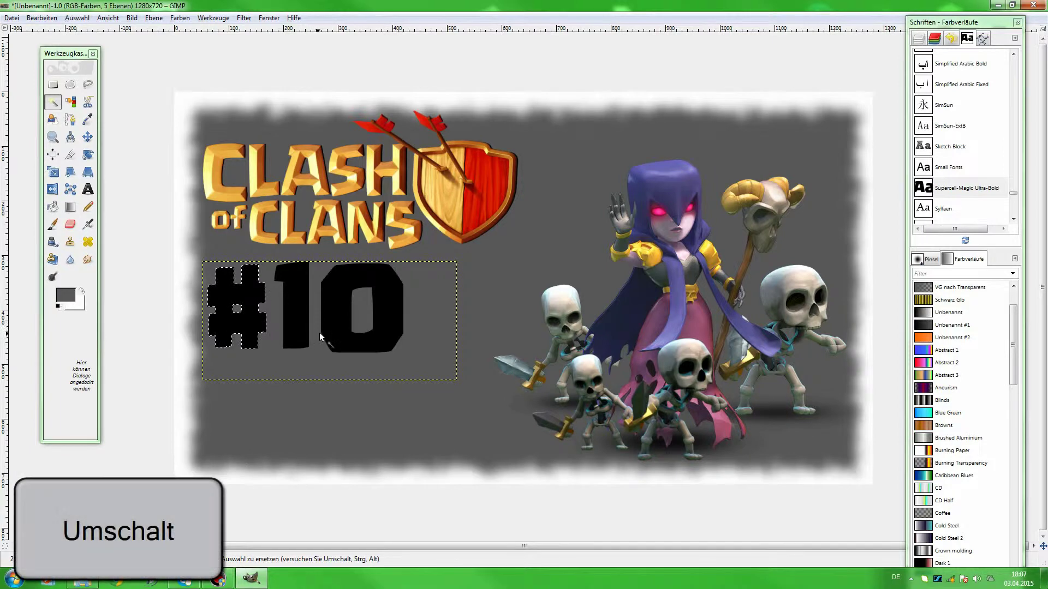
{"action": "left_click", "coordinate": [300, 318], "text": "shift"}
{"action": "left_click", "coordinate": [338, 335], "text": "shift"}
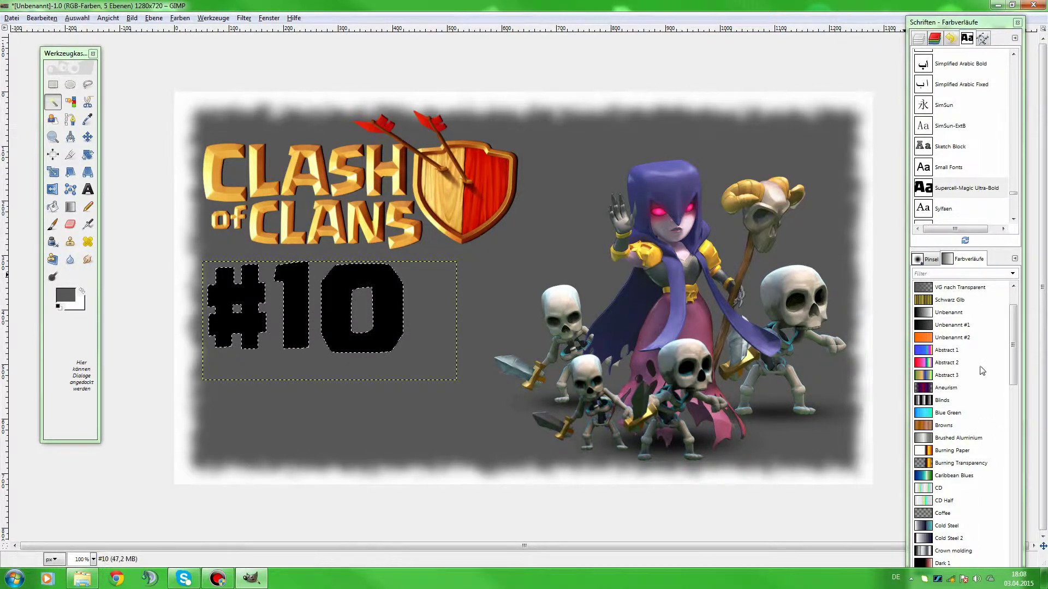
Fill the selected "#10" with the Golden gradient, diagonally from the shield to the canvas's lower-left corner, and clear the selection.
{"action": "left_click_drag", "start_coordinate": [1012, 351], "coordinate": [1012, 382]}
{"action": "scroll", "coordinate": [1012, 382], "scroll_direction": "down", "scroll_amount": 6}
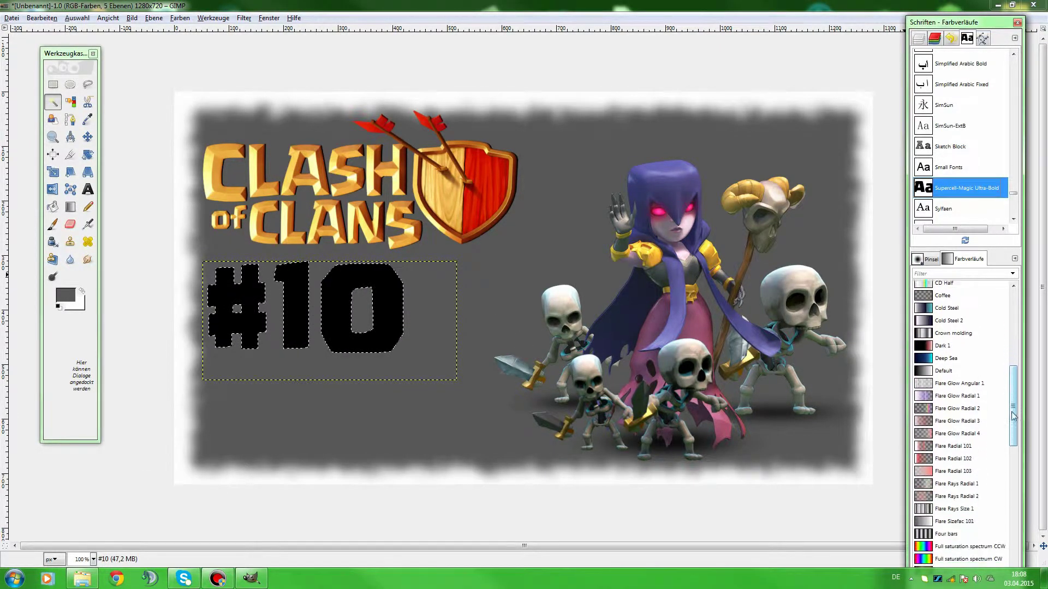
{"action": "left_click", "coordinate": [939, 458]}
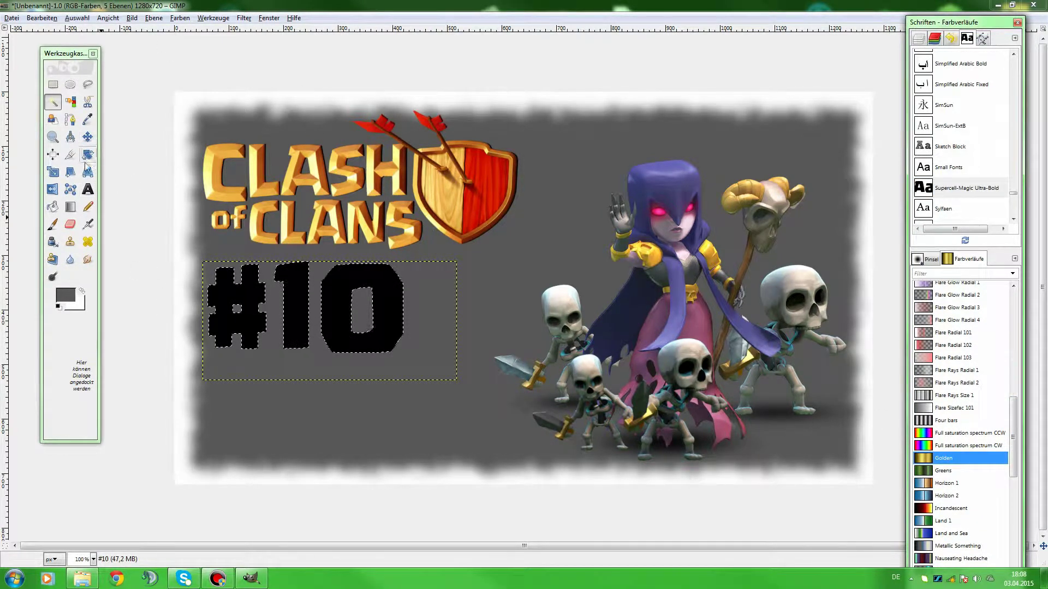
{"action": "left_click", "coordinate": [71, 207]}
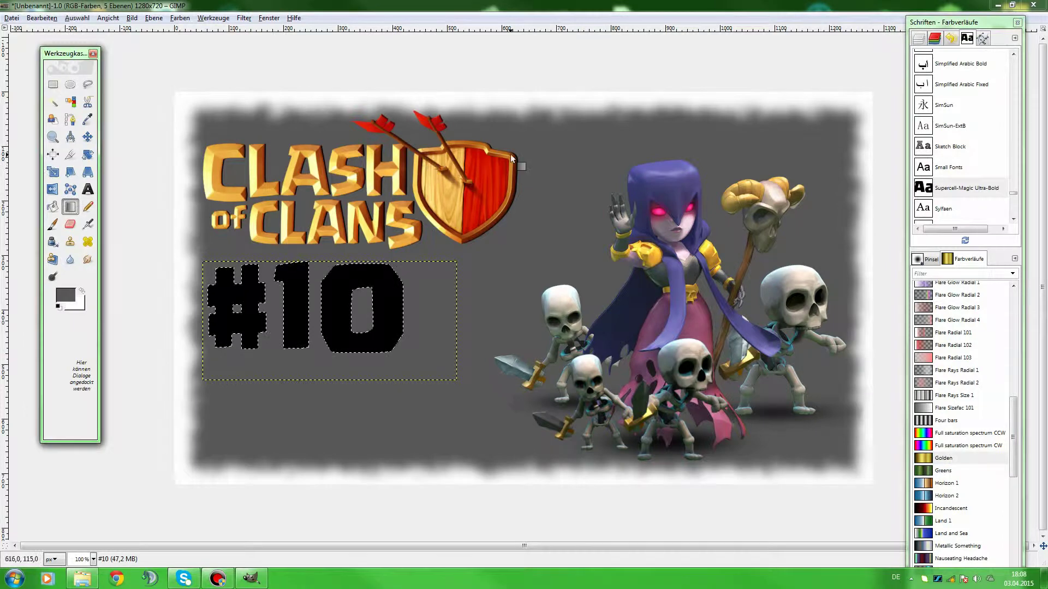
{"action": "left_click_drag", "start_coordinate": [513, 154], "coordinate": [174, 484]}
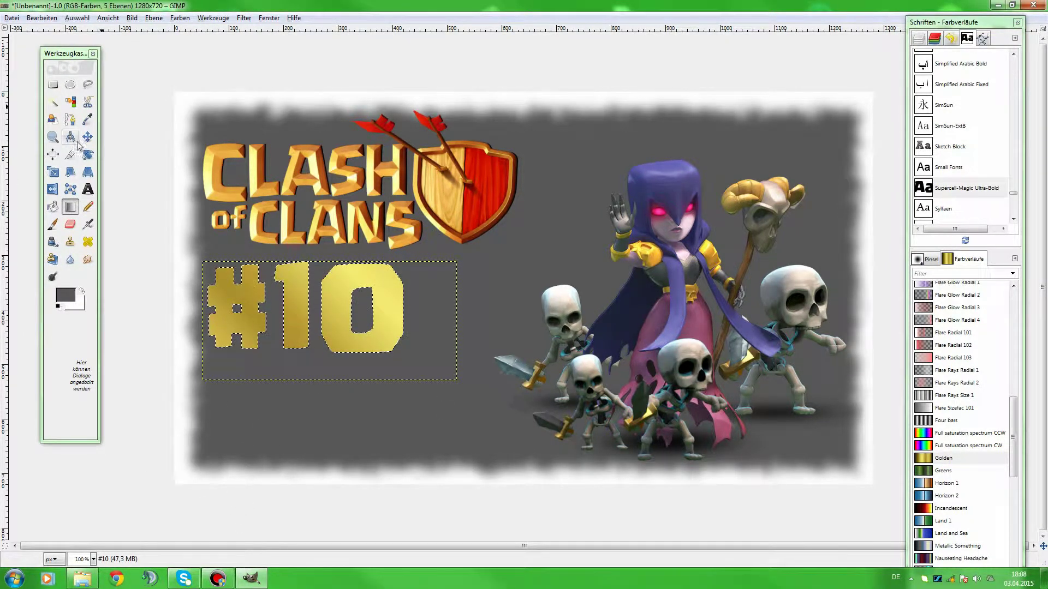
{"action": "left_click", "coordinate": [87, 188]}
{"action": "right_click", "coordinate": [285, 401]}
{"action": "mouse_move", "coordinate": [322, 436]}
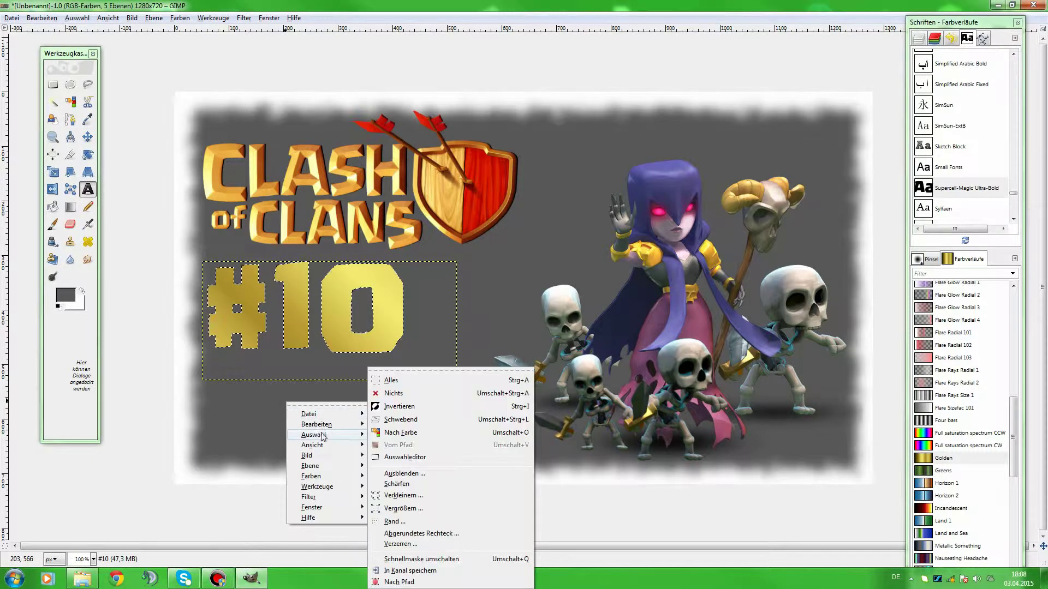
{"action": "left_click", "coordinate": [382, 390]}
Add the text "Only Hexen!!!" in a box about 829 × 97 px below "#10" and colour it black (000000).
{"action": "left_click_drag", "start_coordinate": [208, 404], "coordinate": [659, 456]}
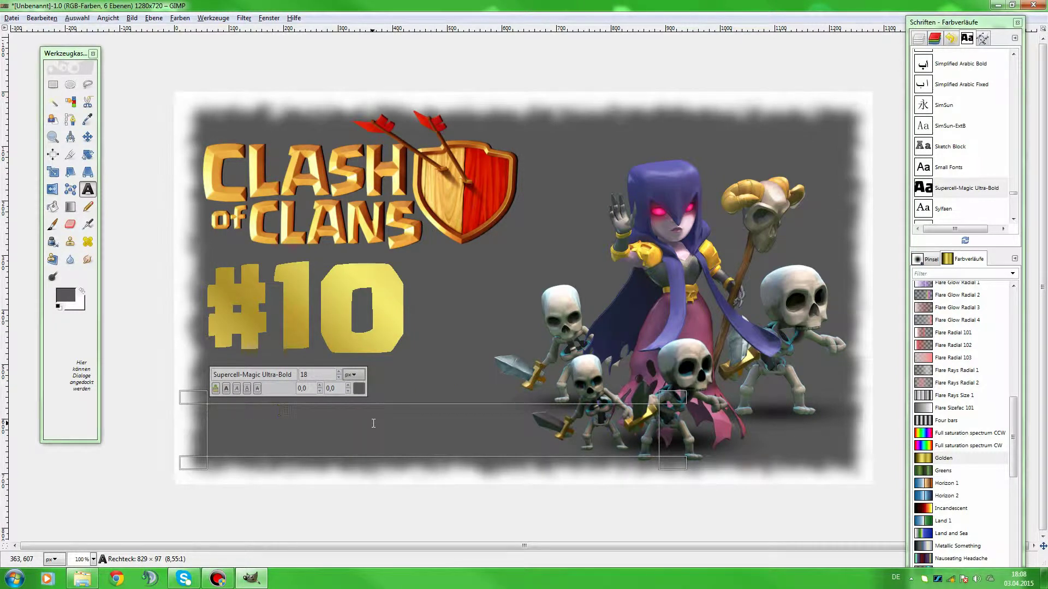
{"action": "key", "text": "ctrl+a"}
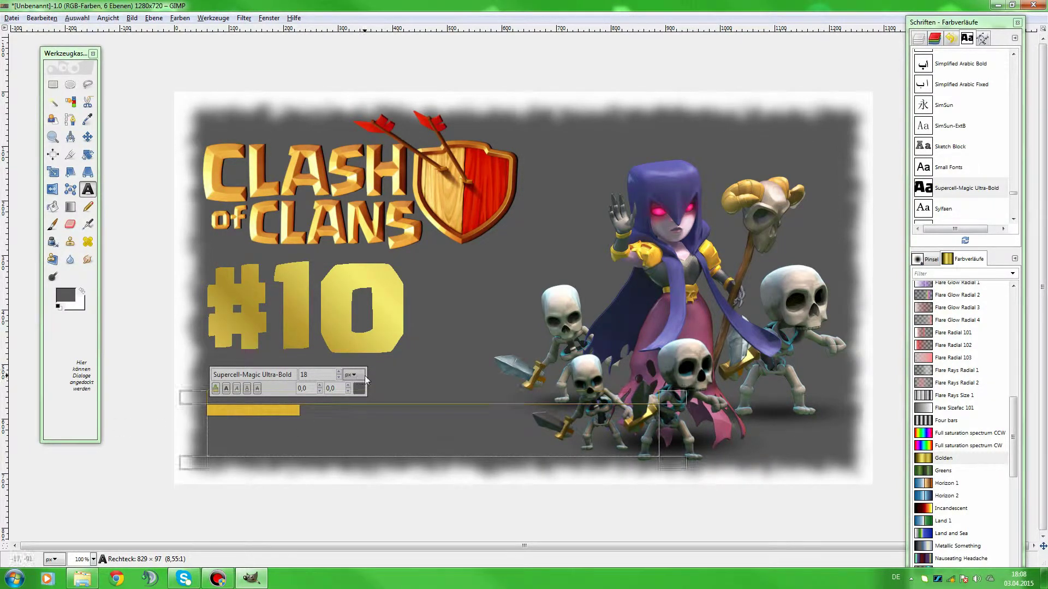
{"action": "left_click", "coordinate": [359, 388]}
{"action": "left_click", "coordinate": [258, 252]}
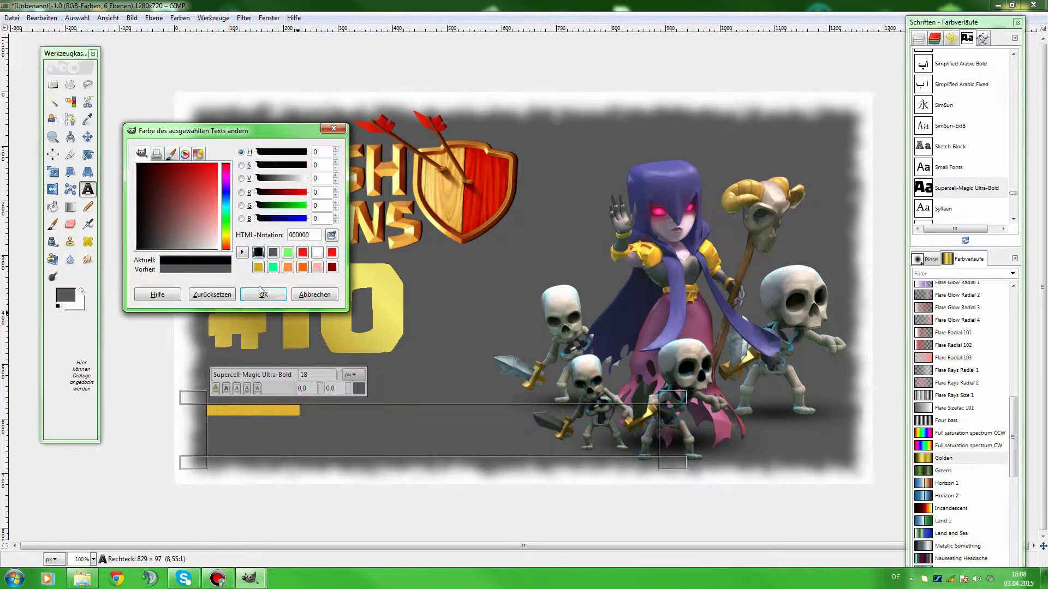
{"action": "left_click", "coordinate": [264, 294]}
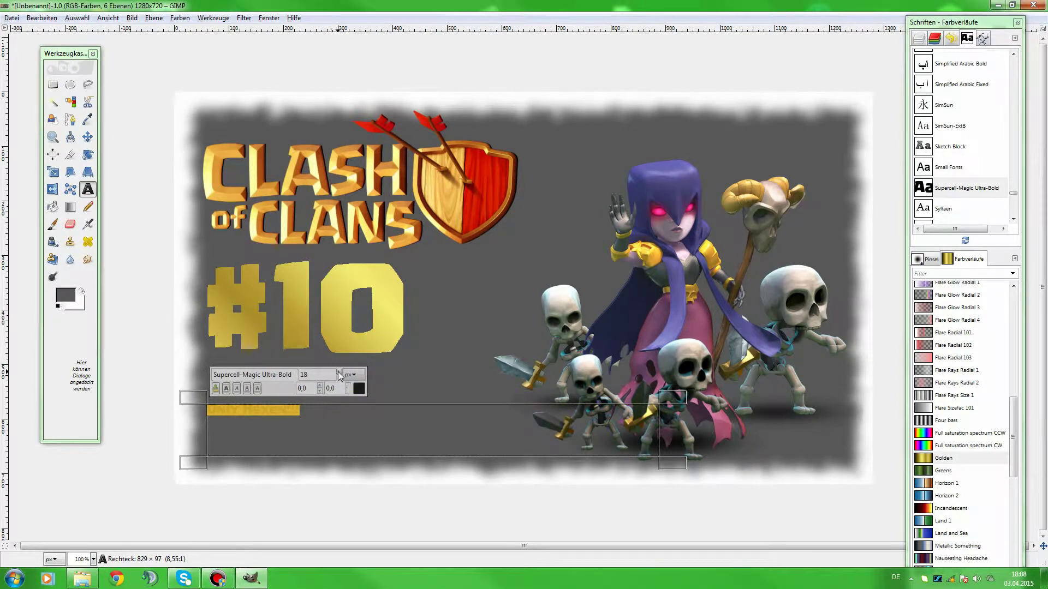
Enlarge the "Only Hexen!!!" text to 60 px and move it down to the grey background's lower edge.
{"action": "scroll", "coordinate": [338, 375], "scroll_direction": "up", "scroll_amount": 20}
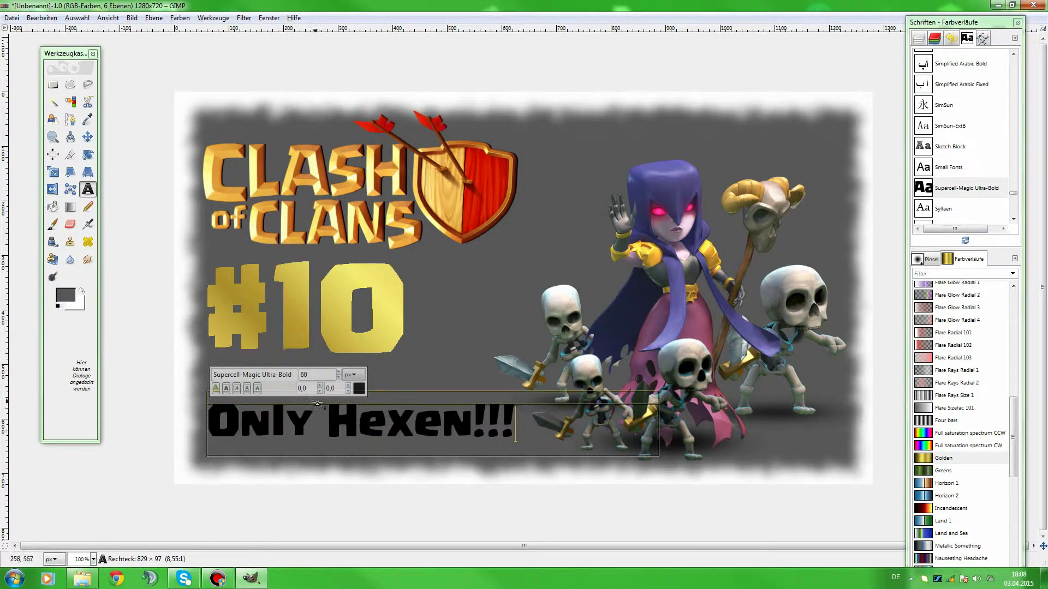
{"action": "left_click", "coordinate": [87, 136]}
{"action": "left_click_drag", "start_coordinate": [245, 425], "coordinate": [241, 447]}
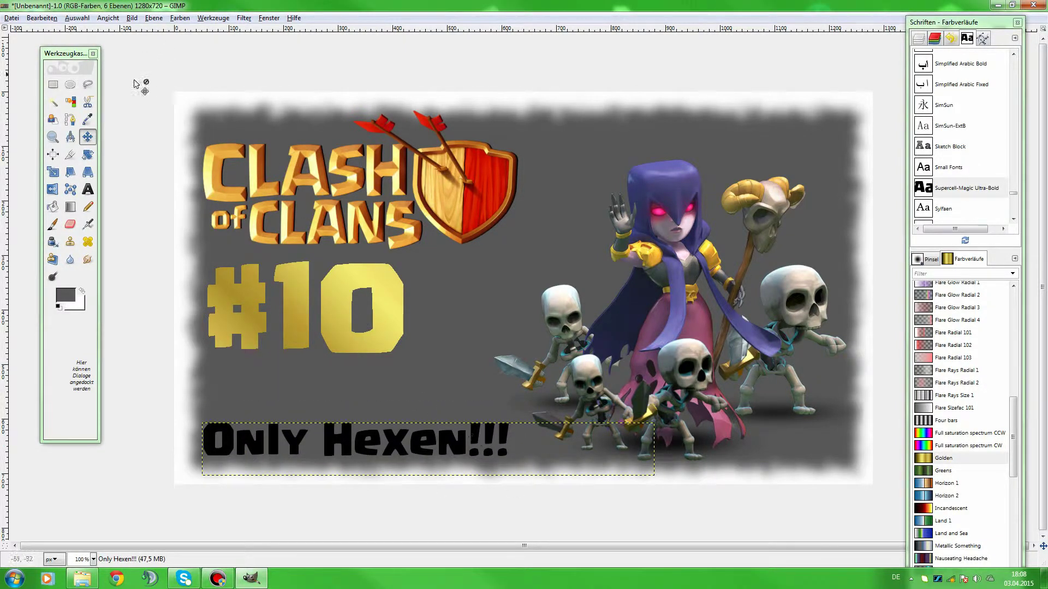
Select the empty area around the "Only Hexen!!!" letters with Fuzzy Select and invert the selection.
{"action": "left_click", "coordinate": [53, 101]}
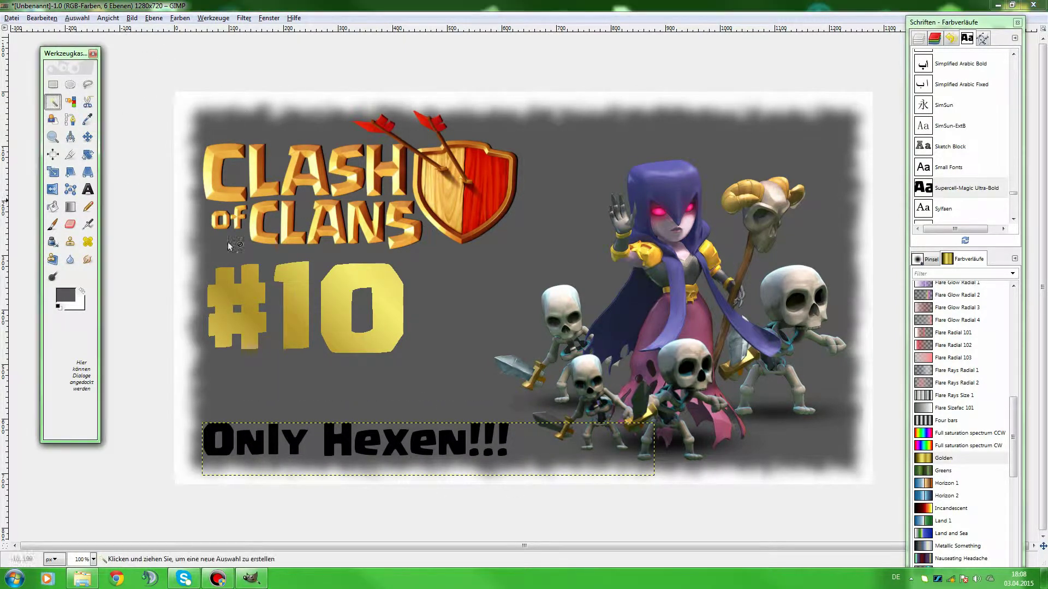
{"action": "left_click", "coordinate": [420, 442]}
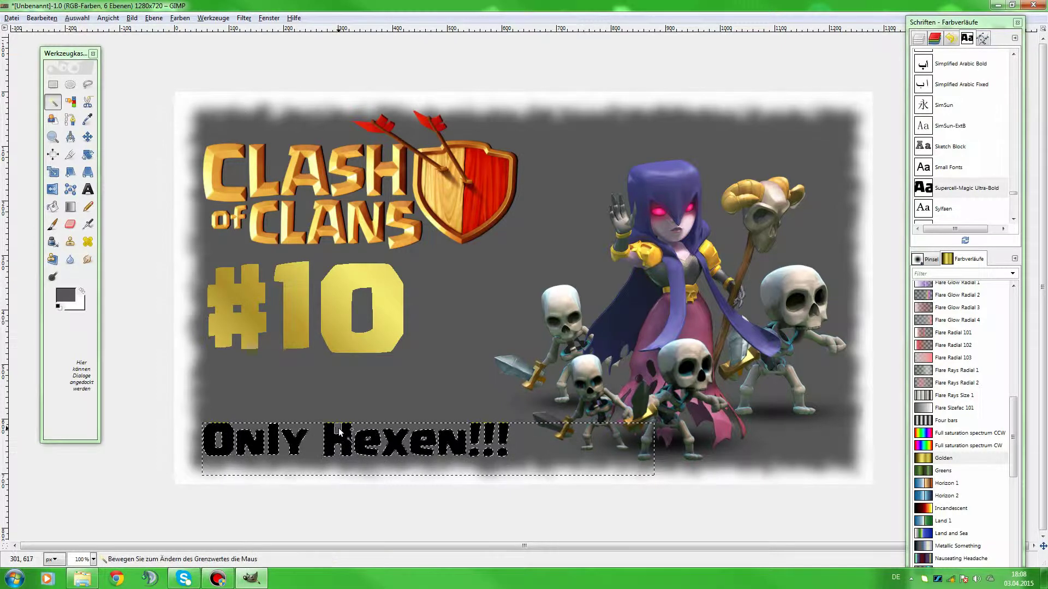
{"action": "right_click", "coordinate": [465, 468]}
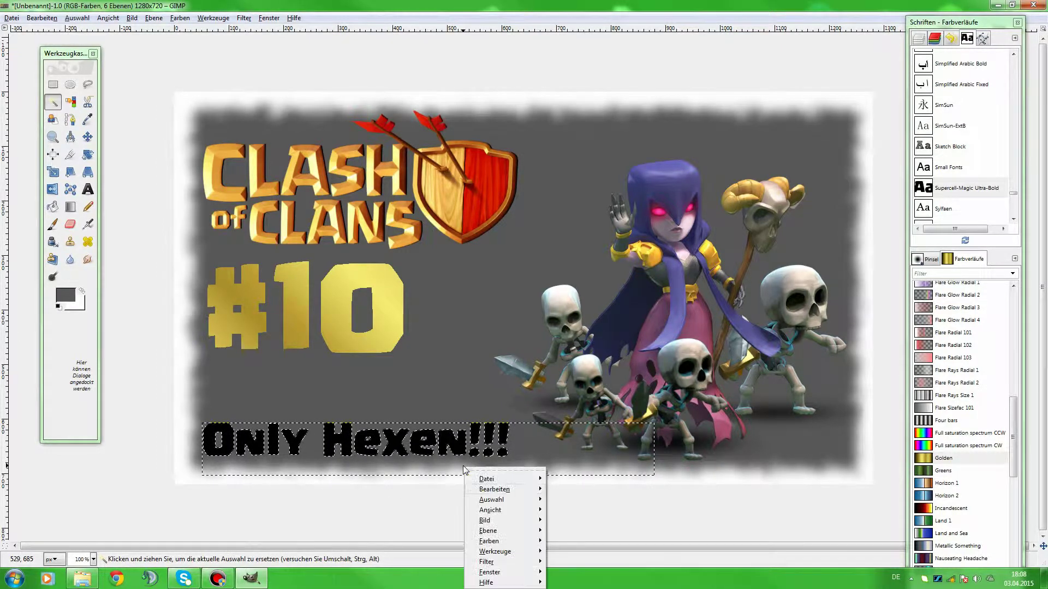
{"action": "mouse_move", "coordinate": [496, 499]}
{"action": "left_click", "coordinate": [573, 382]}
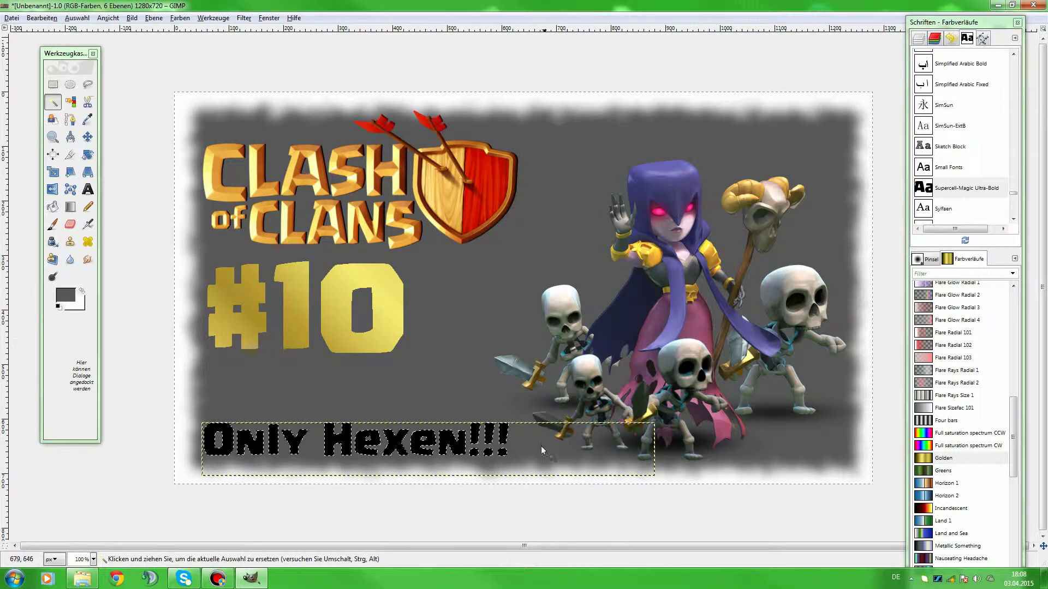
Fill the "Only Hexen!!!" letters with the Golden gradient, diagonally from the shield to the canvas's lower-left corner, and clear the selection.
{"action": "left_click", "coordinate": [70, 206]}
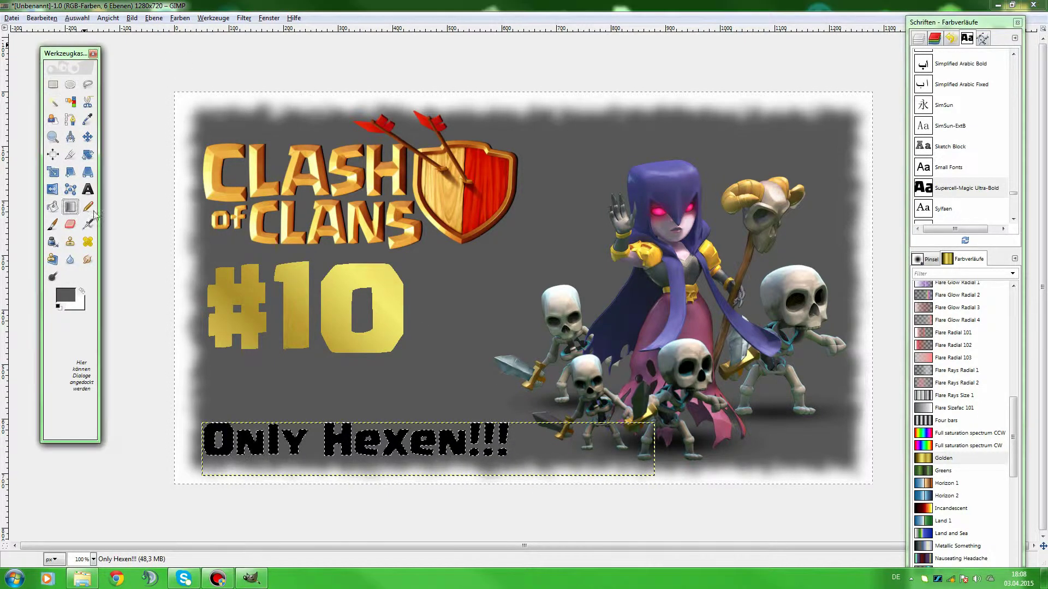
{"action": "left_click_drag", "start_coordinate": [516, 154], "coordinate": [172, 485]}
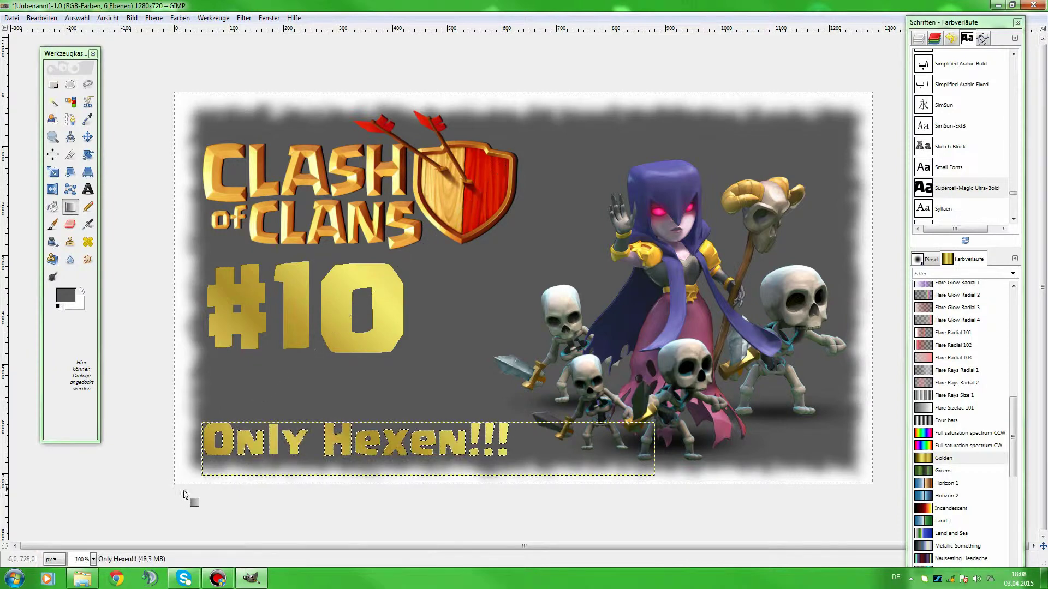
{"action": "right_click", "coordinate": [405, 359]}
{"action": "mouse_move", "coordinate": [443, 397]}
{"action": "left_click", "coordinate": [504, 405]}
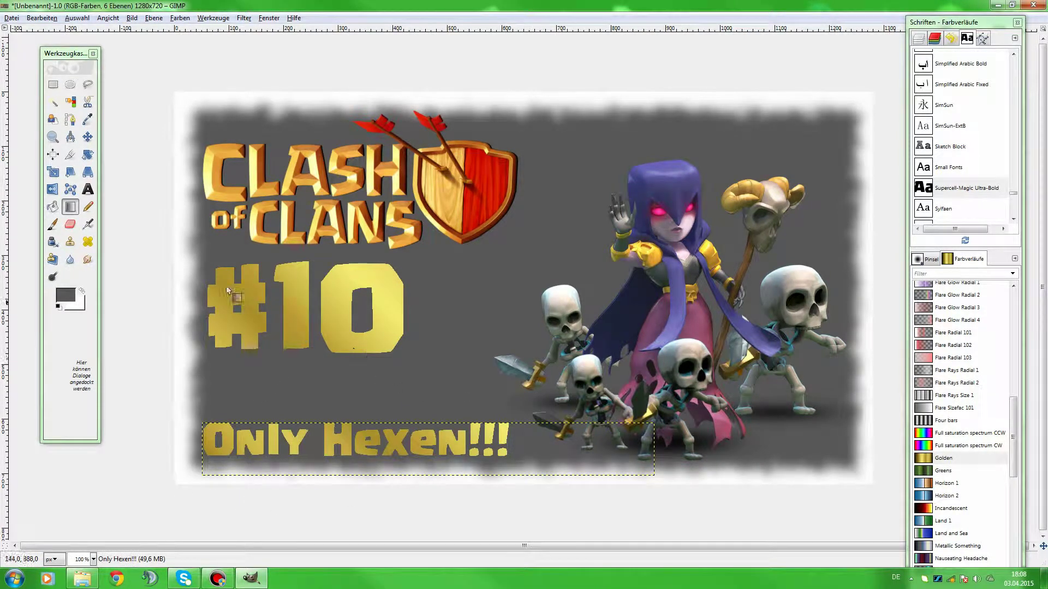
Switch to the Move tool and make the Hintergrund layer active.
{"action": "left_click", "coordinate": [89, 138]}
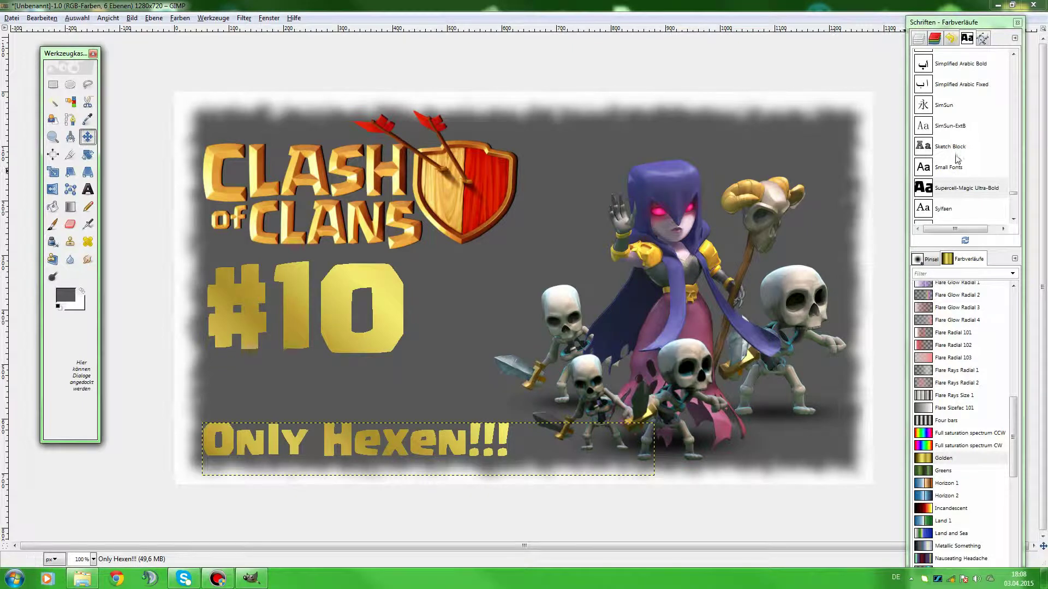
{"action": "left_click", "coordinate": [918, 37]}
{"action": "left_click", "coordinate": [985, 175]}
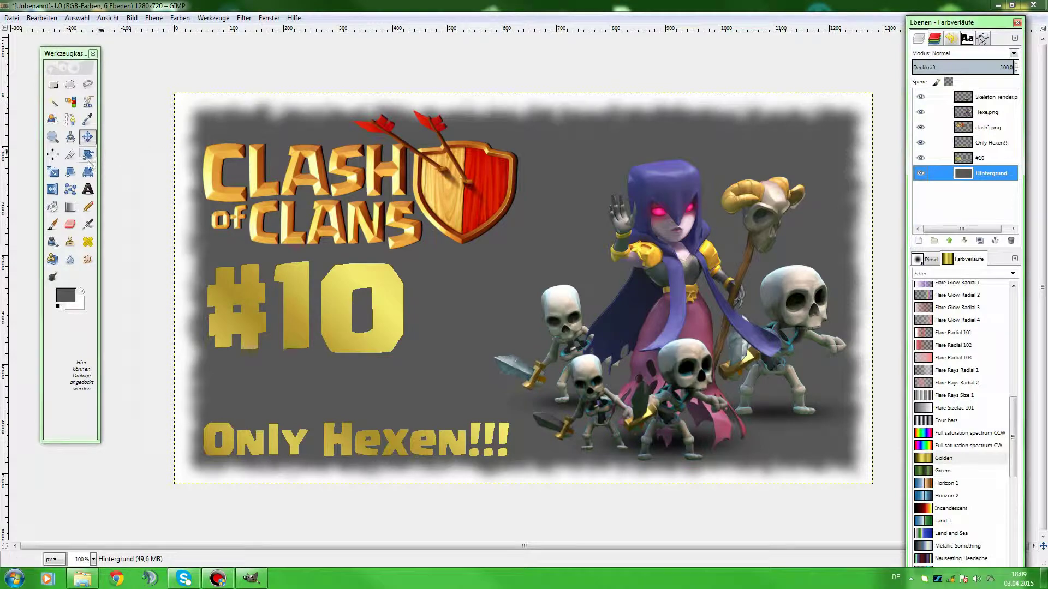
Scale the clash1.png logo layer up to 894 × 401 px, keeping its upper-left corner in place.
{"action": "left_click", "coordinate": [53, 171]}
{"action": "left_click", "coordinate": [989, 127]}
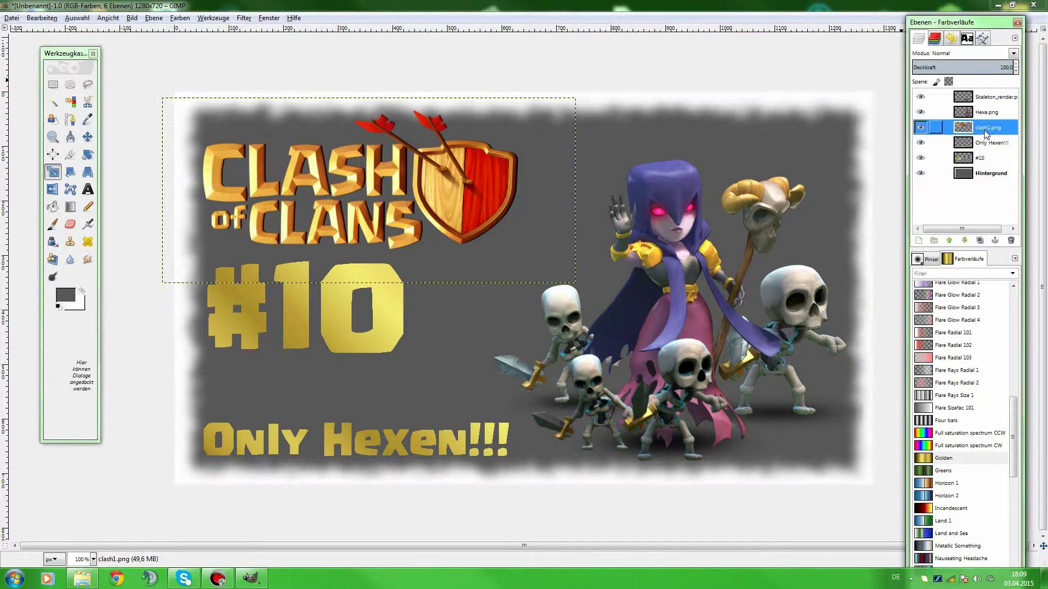
{"action": "left_click", "coordinate": [423, 221]}
{"action": "left_click_drag", "start_coordinate": [575, 283], "coordinate": [650, 316]}
{"action": "left_click", "coordinate": [441, 479]}
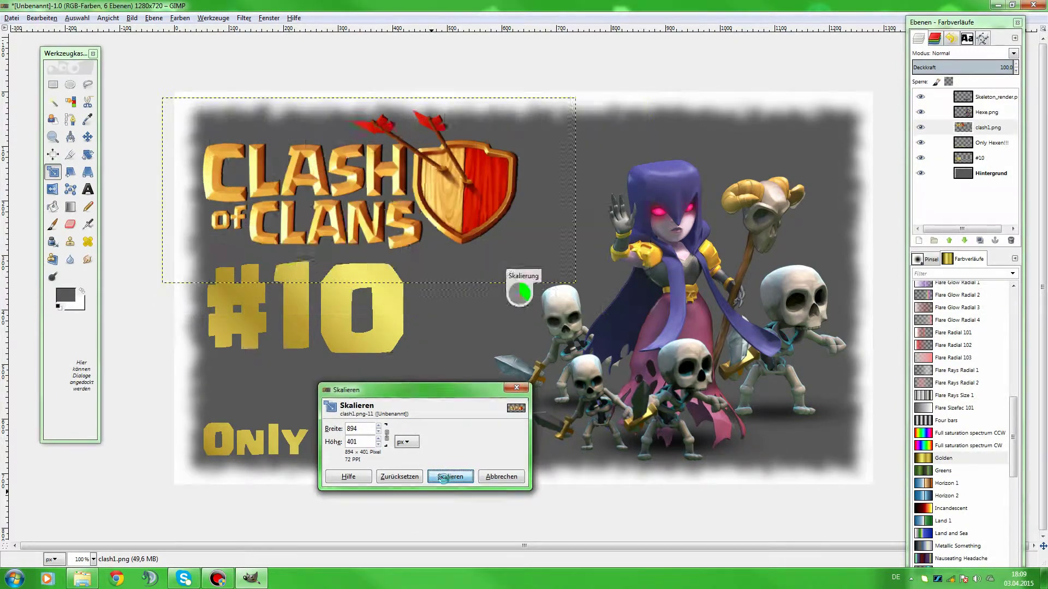
Move the "#10" text about 66 px down, clear of the enlarged logo, and make the Hintergrund layer active.
{"action": "left_click", "coordinate": [88, 138]}
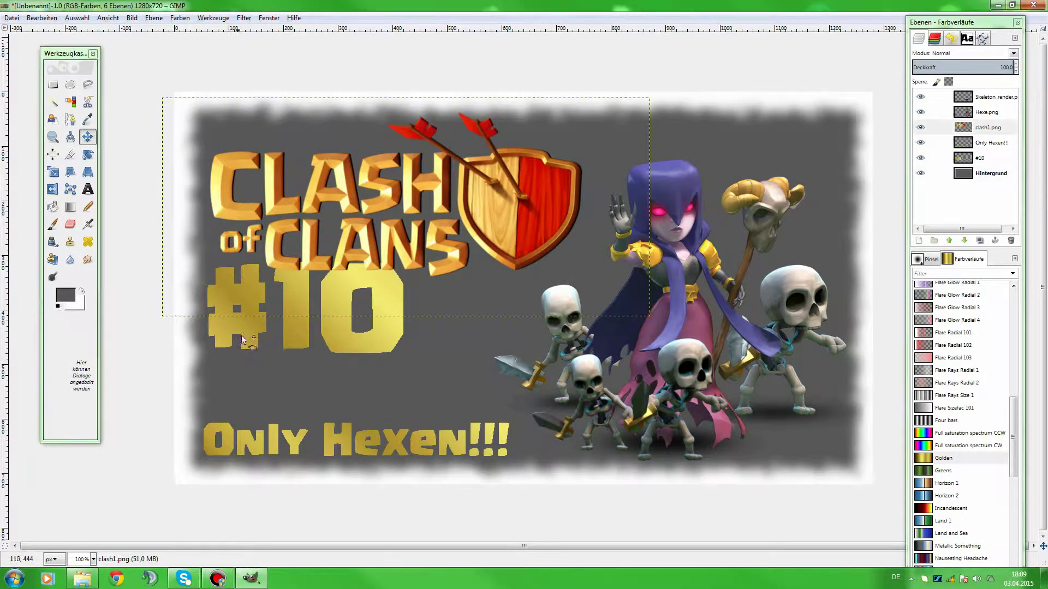
{"action": "left_click", "coordinate": [991, 158]}
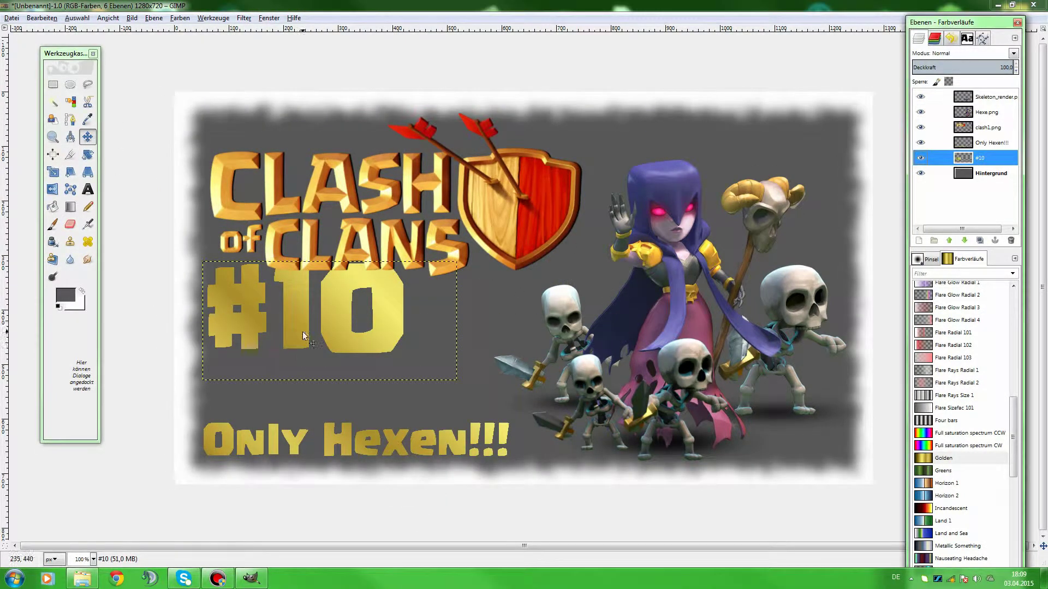
{"action": "left_click_drag", "start_coordinate": [302, 332], "coordinate": [300, 368]}
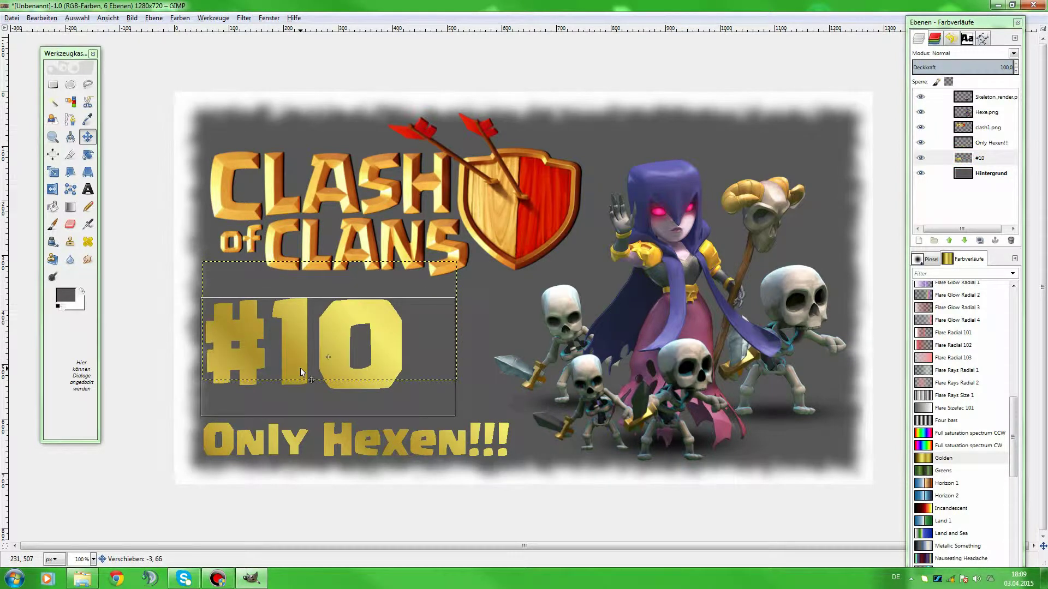
{"action": "left_click", "coordinate": [962, 174]}
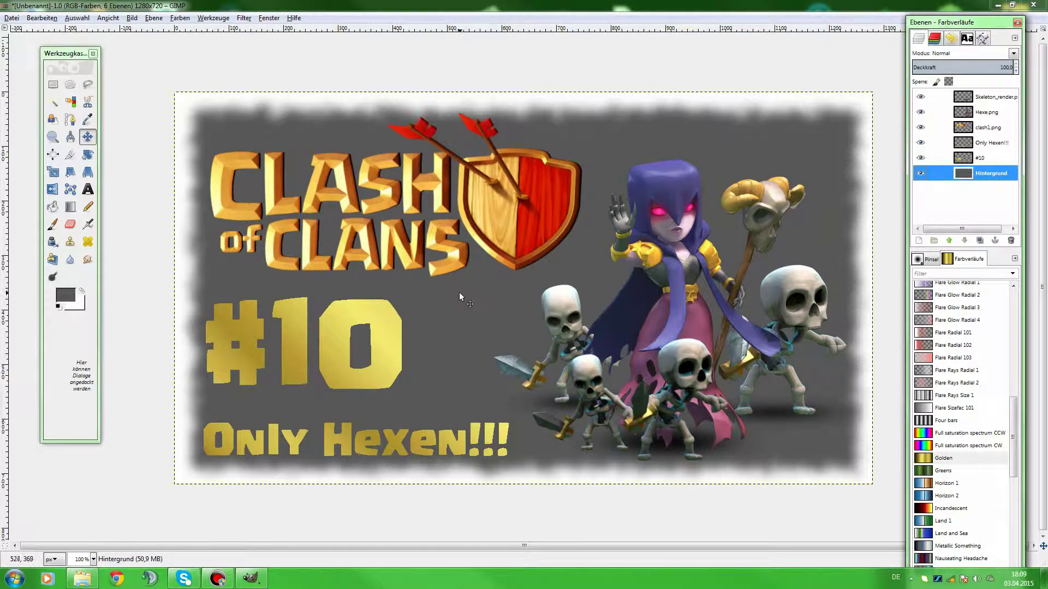
Export the picture to the Desktop as Only Hexen.png with the default PNG options and compression level 9.
{"action": "left_click", "coordinate": [12, 18]}
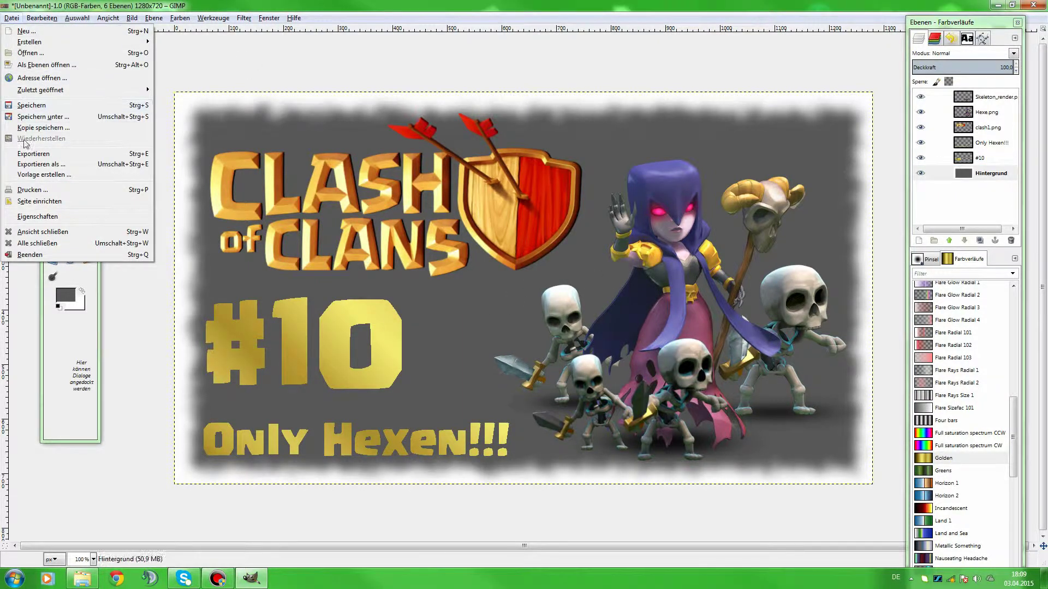
{"action": "left_click", "coordinate": [39, 164]}
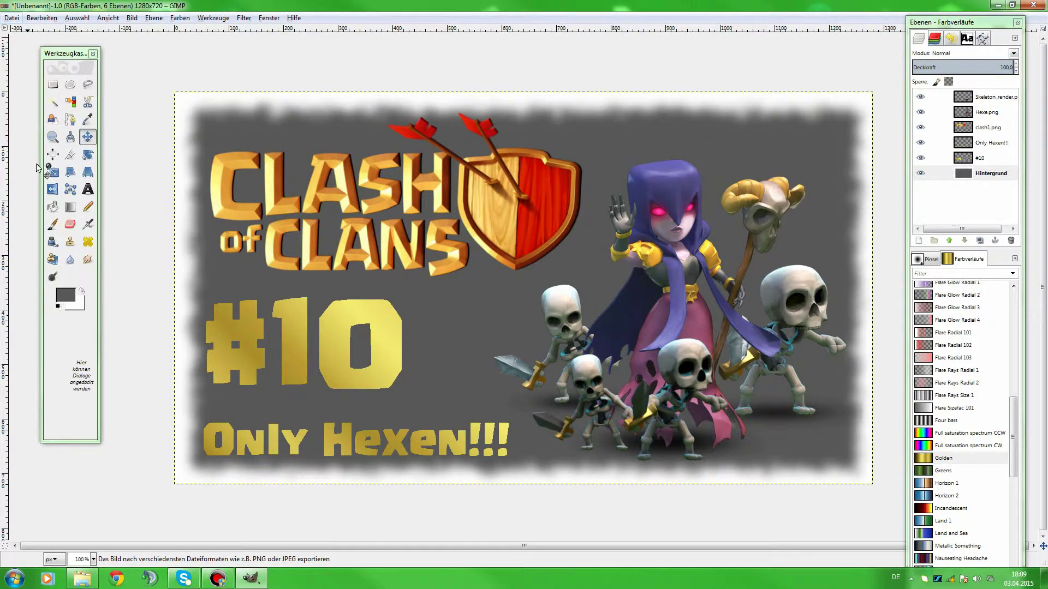
{"action": "left_click", "coordinate": [483, 309]}
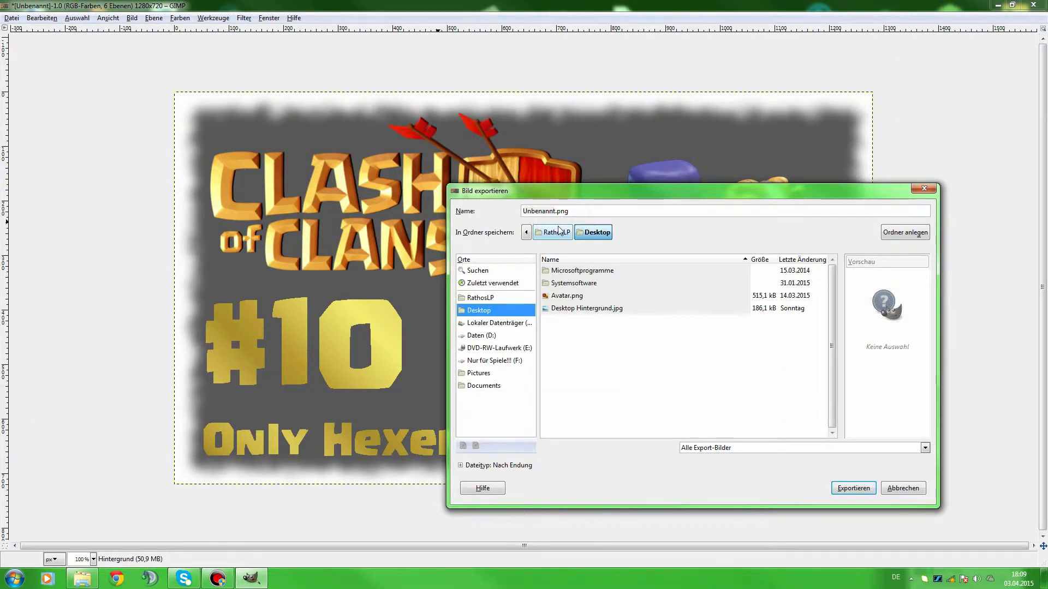
{"action": "type", "text": "Only Hex"}
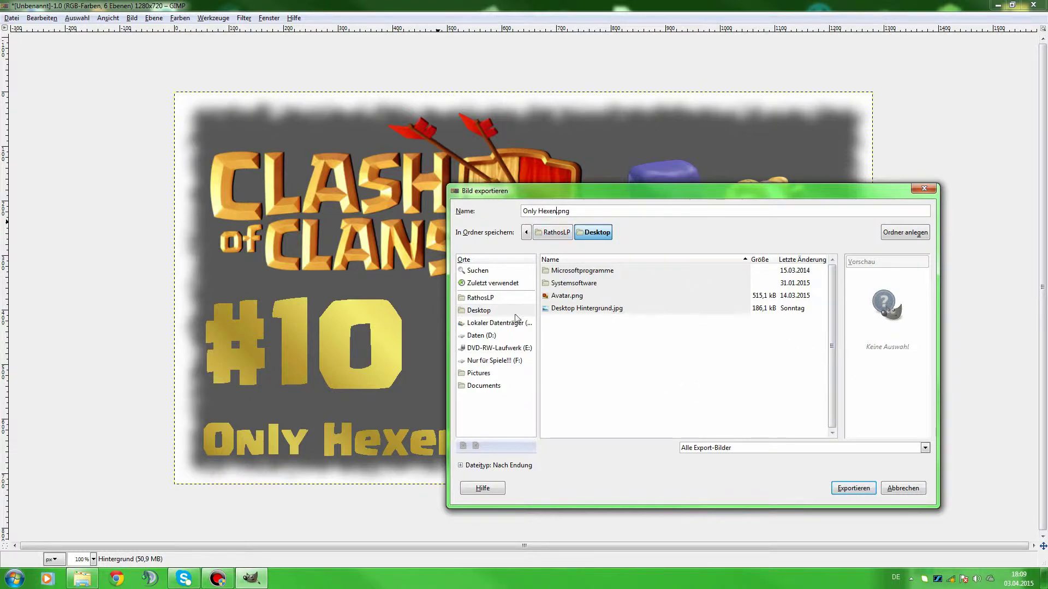
{"action": "left_click", "coordinate": [852, 487]}
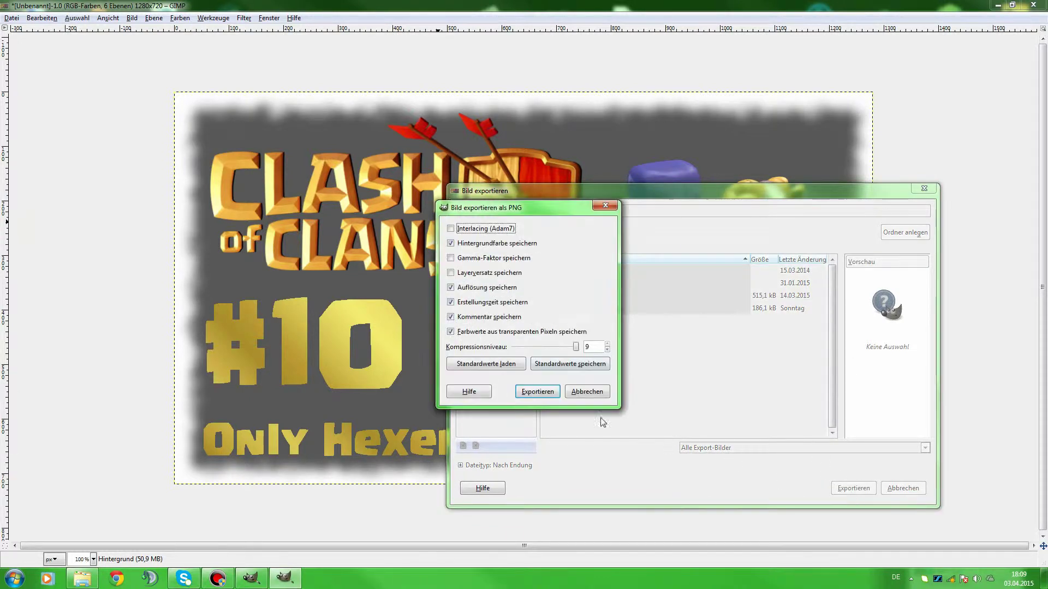
{"action": "left_click_drag", "start_coordinate": [535, 212], "coordinate": [713, 219]}
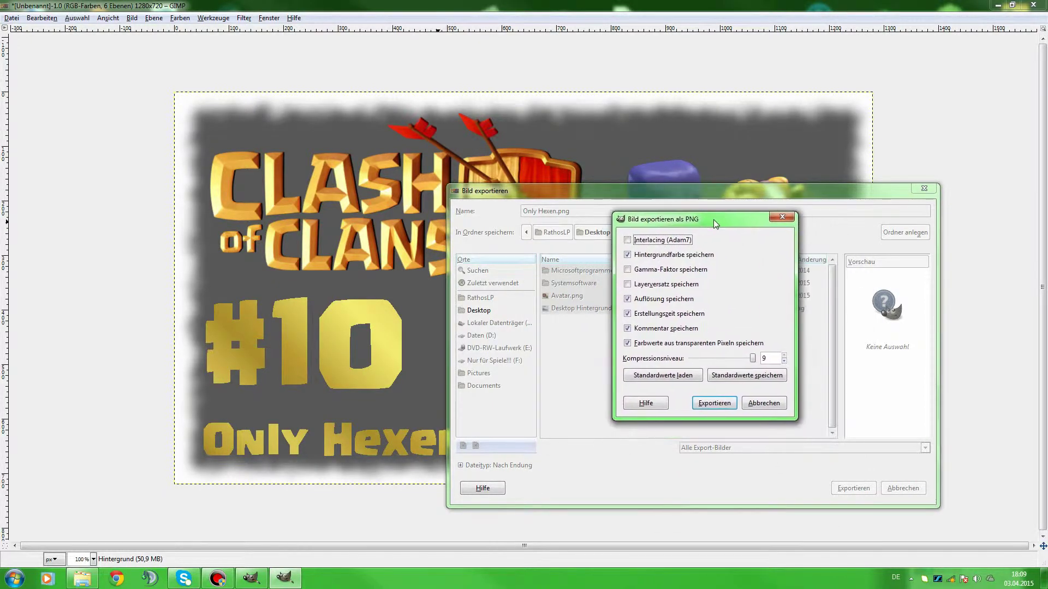
{"action": "left_click", "coordinate": [713, 403]}
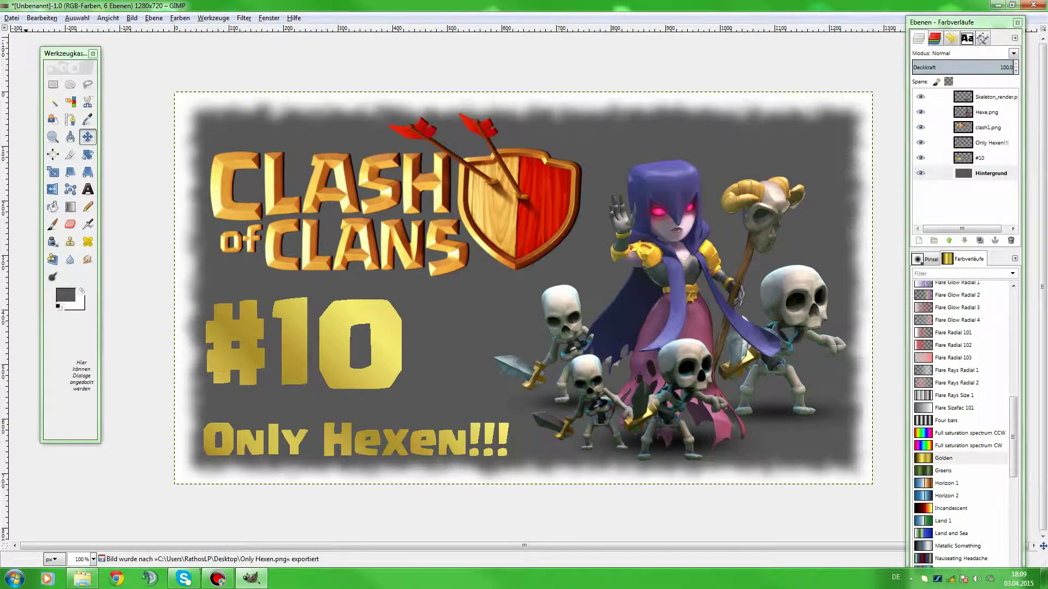
Close the image without saving the project and check the exported Only Hexen picture from the desktop in the photo viewer.
{"action": "left_click", "coordinate": [1032, 5]}
{"action": "left_click", "coordinate": [540, 355]}
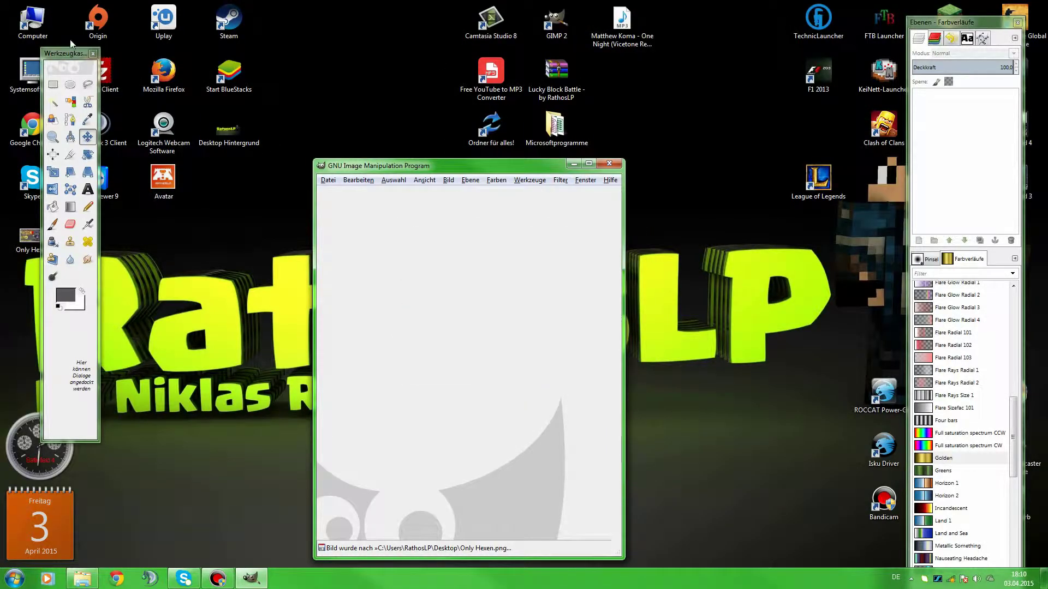
{"action": "left_click_drag", "start_coordinate": [67, 51], "coordinate": [315, 88]}
{"action": "double_click", "coordinate": [49, 245]}
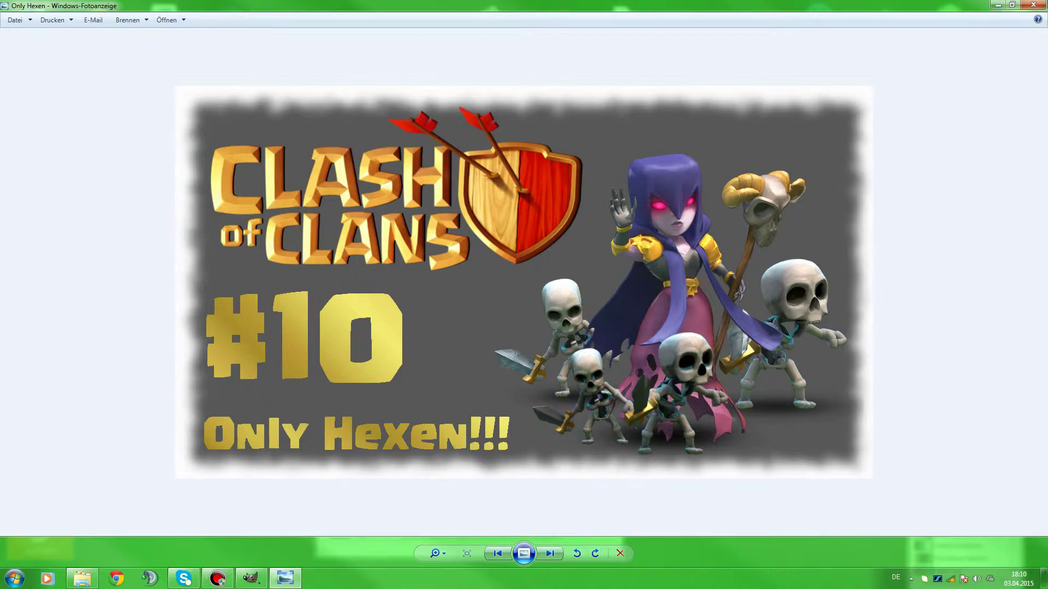
{"action": "left_click", "coordinate": [1033, 6]}
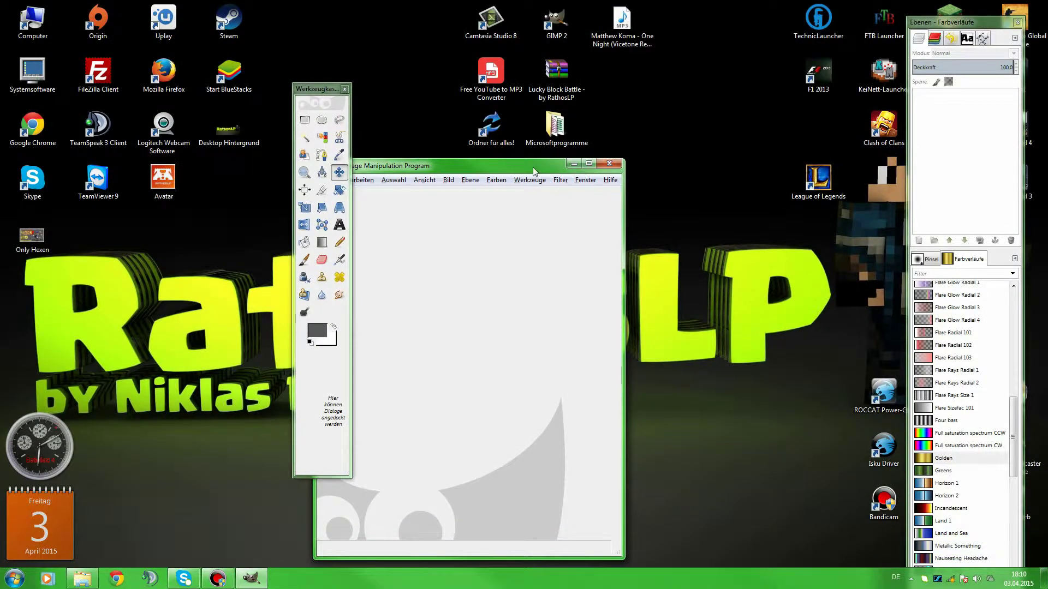
Return to a maximized GIMP window and create a new 1280 × 720 px image.
{"action": "left_click", "coordinate": [589, 168]}
{"action": "left_click_drag", "start_coordinate": [325, 93], "coordinate": [64, 62]}
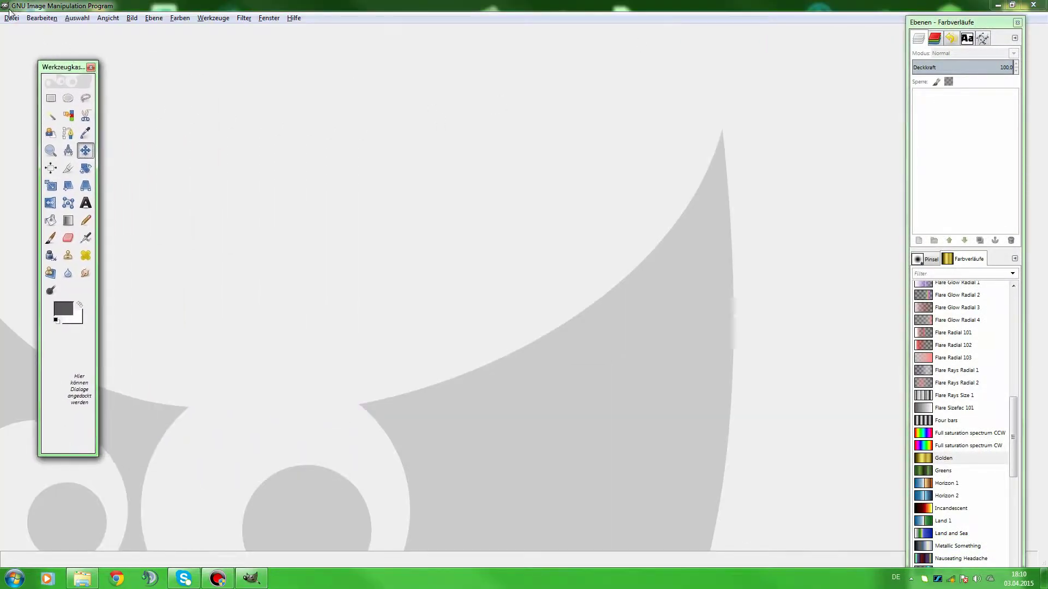
{"action": "left_click", "coordinate": [12, 18]}
{"action": "left_click", "coordinate": [49, 32]}
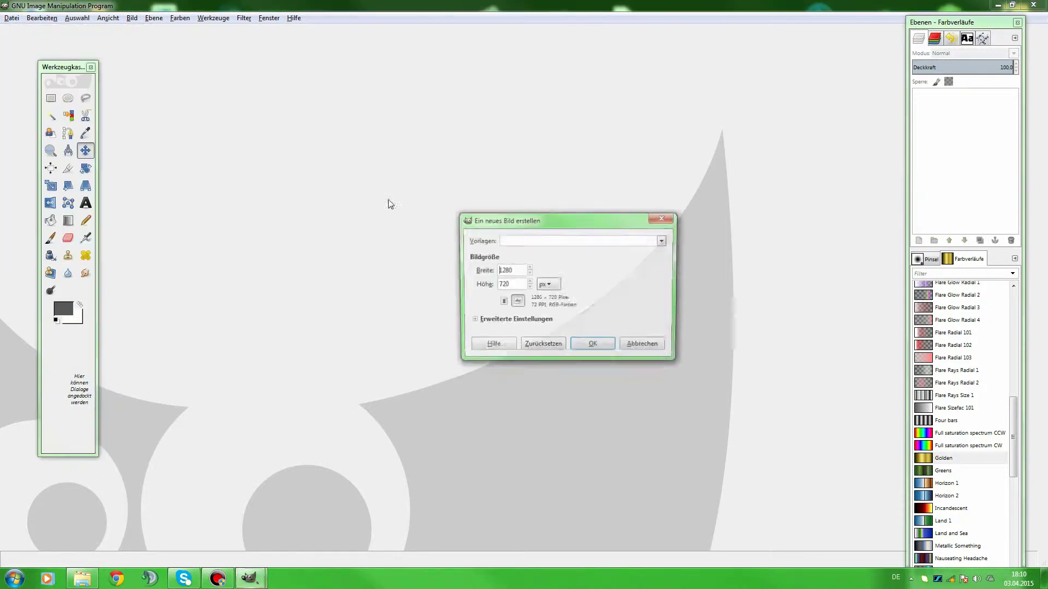
{"action": "left_click", "coordinate": [593, 346]}
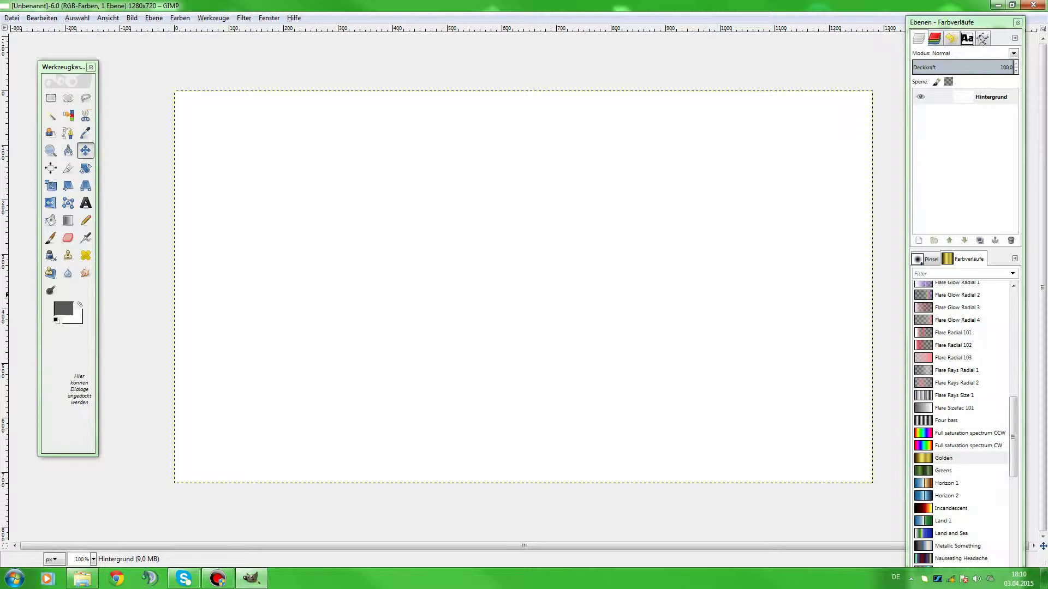
Add import_bf3_canaux_de_norsahr.jpg, league-of-legends-26641-1920x1200.jpg, maxresdefault.jpg and 4.png to the image as layers.
{"action": "left_click_drag", "start_coordinate": [0, 355], "coordinate": [484, 434]}
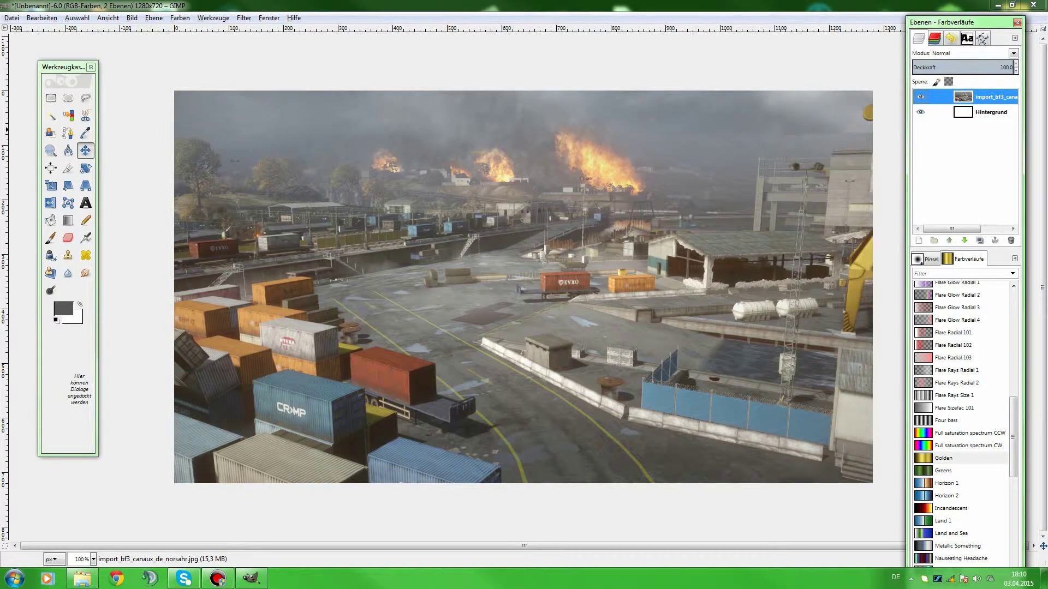
{"action": "left_click_drag", "start_coordinate": [0, 211], "coordinate": [461, 379]}
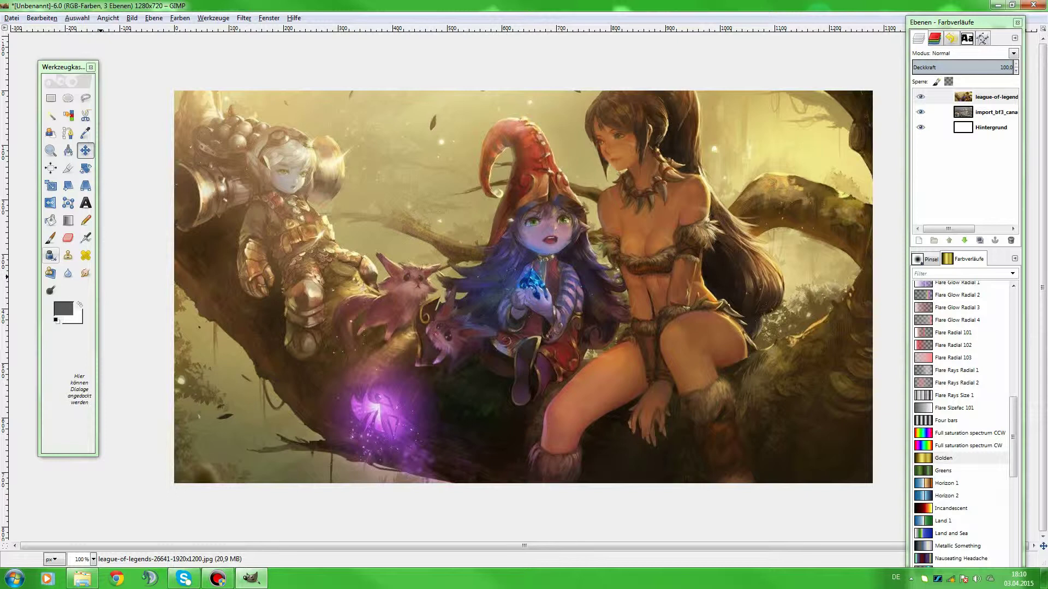
{"action": "left_click_drag", "start_coordinate": [0, 266], "coordinate": [283, 372]}
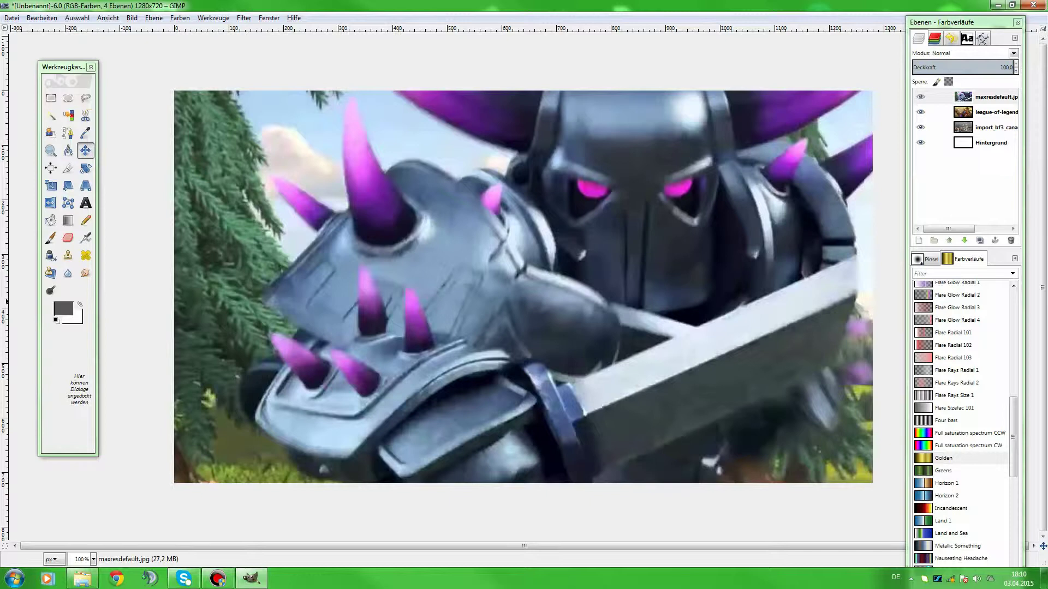
{"action": "left_click_drag", "start_coordinate": [0, 273], "coordinate": [730, 230]}
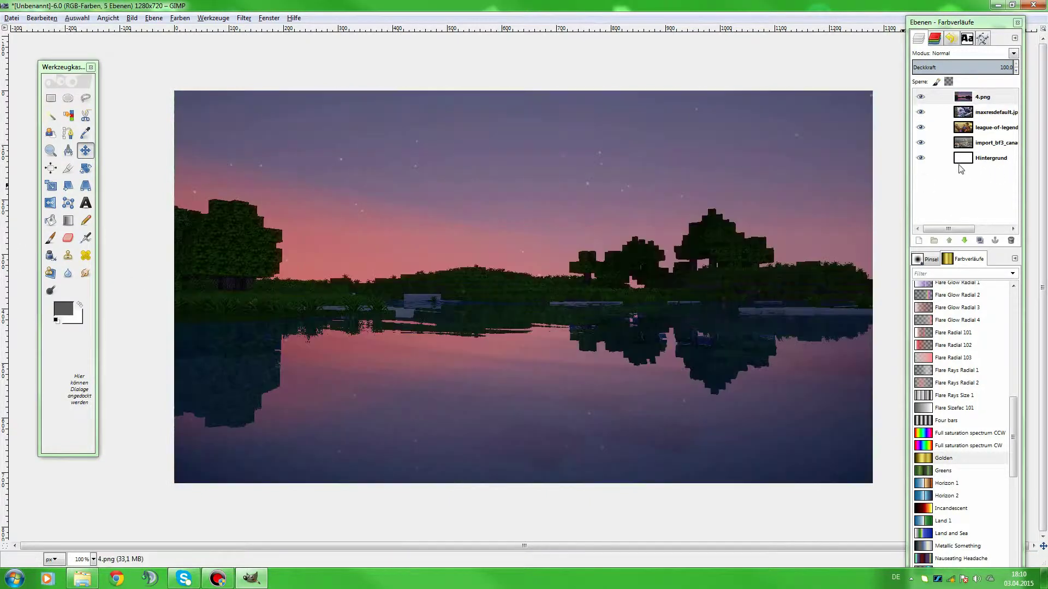
Delete the maxresdefault, league-of-legends and import_bf3 layers, keeping only 4.png above the Hintergrund layer.
{"action": "left_click", "coordinate": [975, 112]}
{"action": "left_click", "coordinate": [1011, 240]}
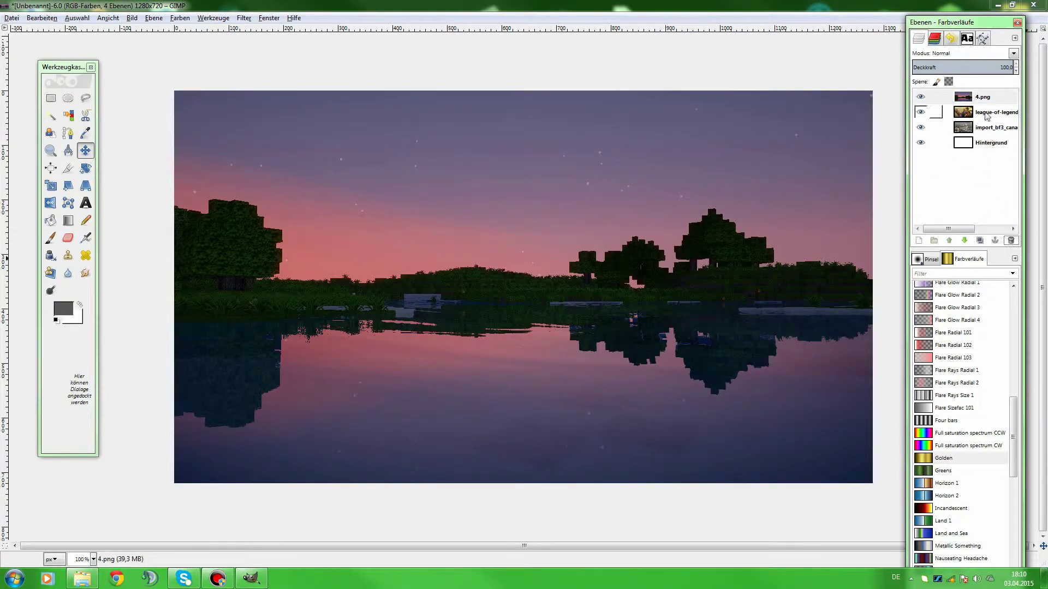
{"action": "left_click", "coordinate": [1011, 240]}
{"action": "left_click", "coordinate": [986, 114]}
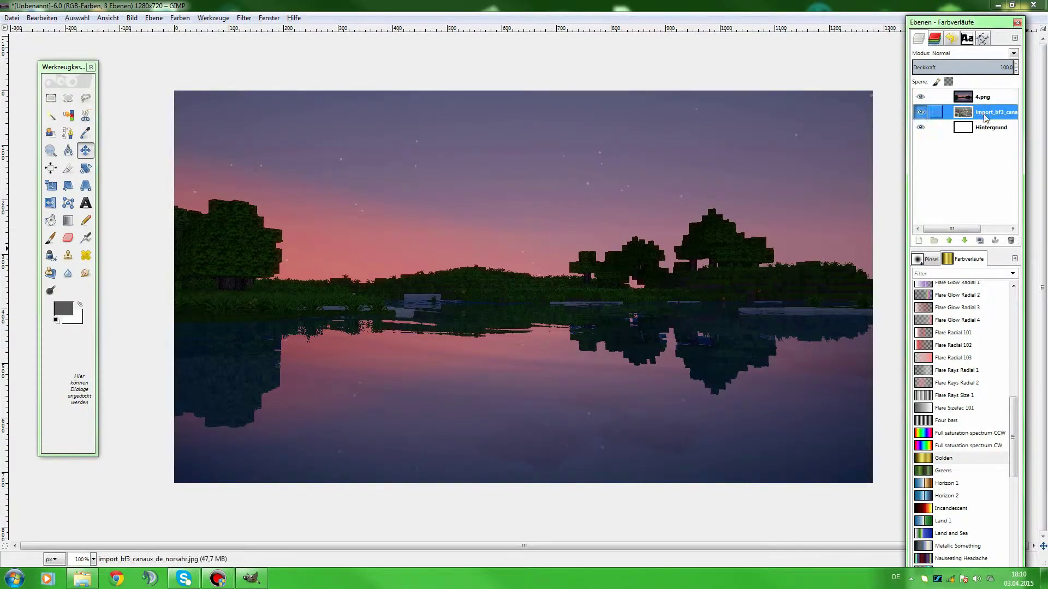
{"action": "left_click", "coordinate": [1010, 240]}
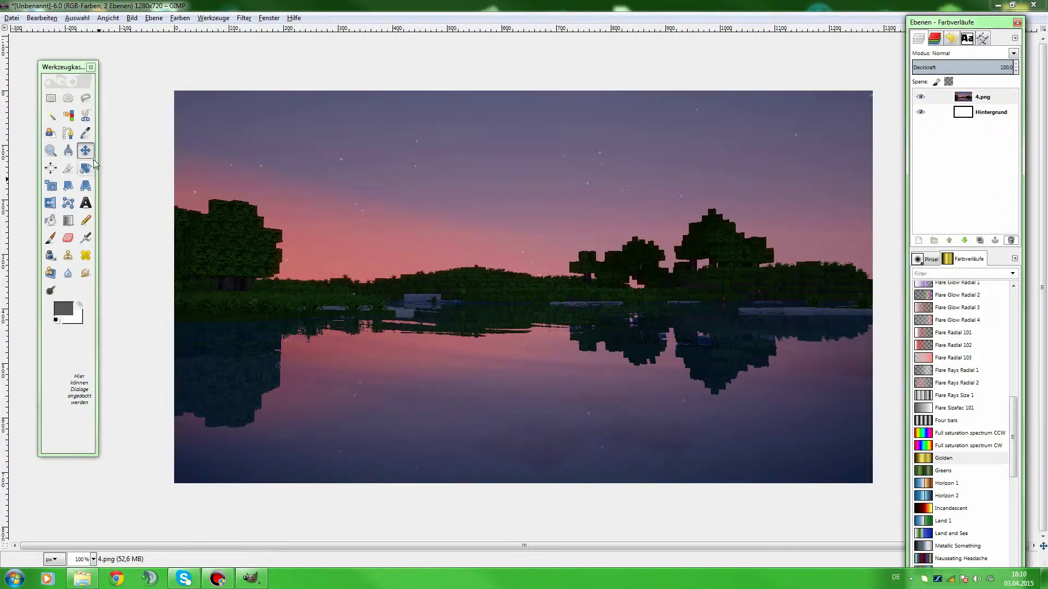
Move the 4.png landscape layer slightly down and to the right while it still covers the canvas.
{"action": "left_click", "coordinate": [86, 152]}
{"action": "left_click", "coordinate": [977, 100]}
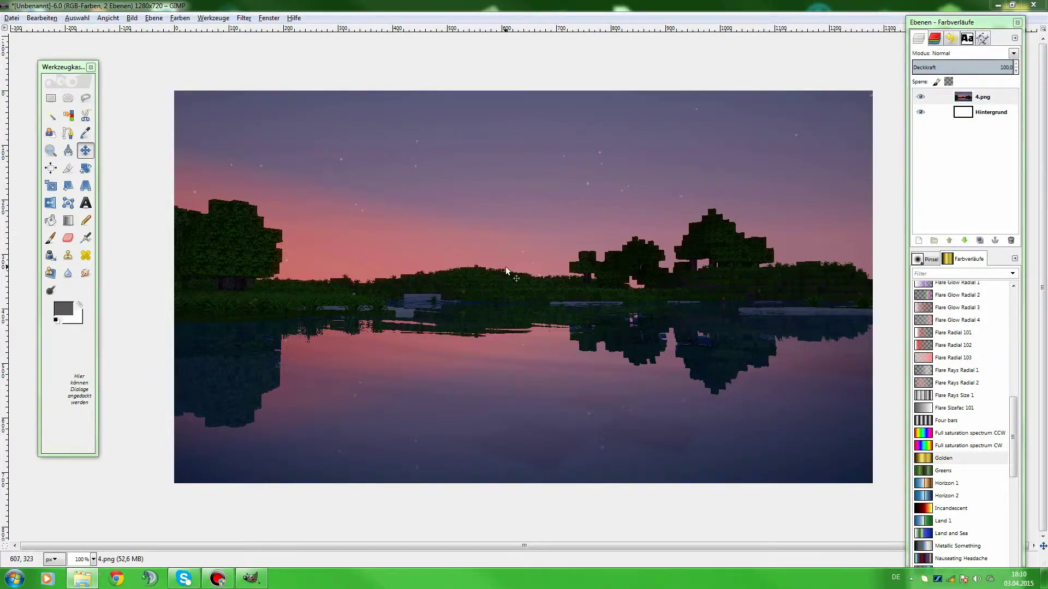
{"action": "left_click_drag", "start_coordinate": [506, 266], "coordinate": [530, 291]}
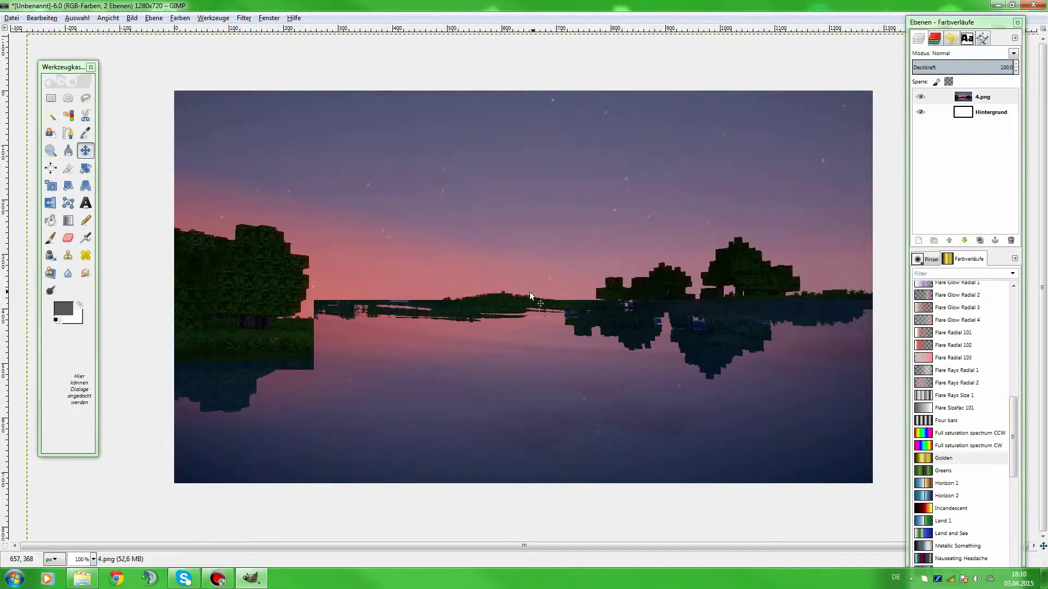
Scale the 4.png layer down slightly in proportion and nudge it so that it still fills the canvas.
{"action": "left_click", "coordinate": [50, 185]}
{"action": "left_click", "coordinate": [236, 244]}
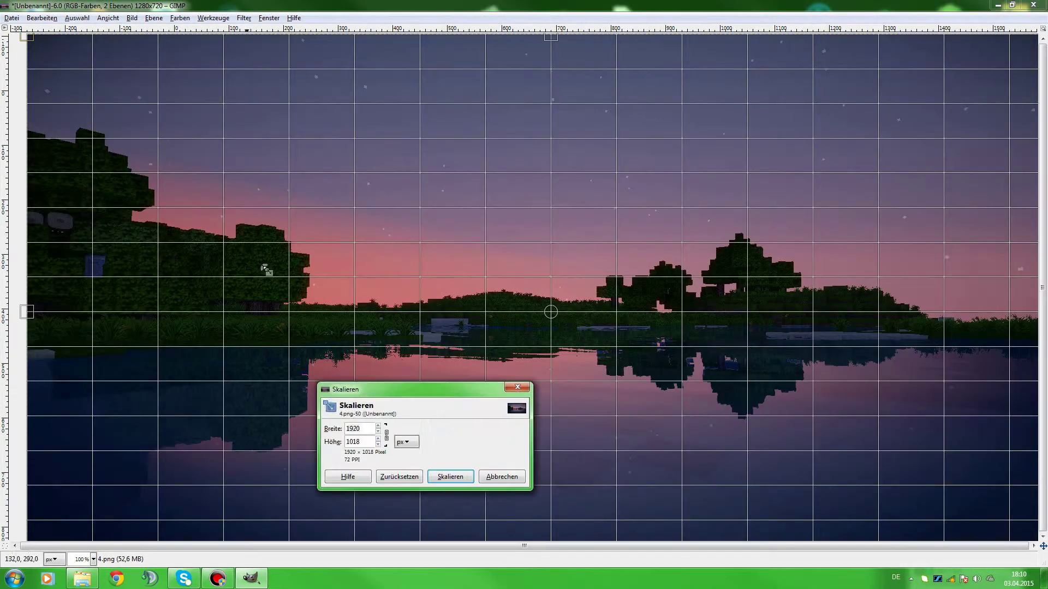
{"action": "left_click_drag", "start_coordinate": [377, 445], "coordinate": [377, 446]}
{"action": "left_click", "coordinate": [450, 477]}
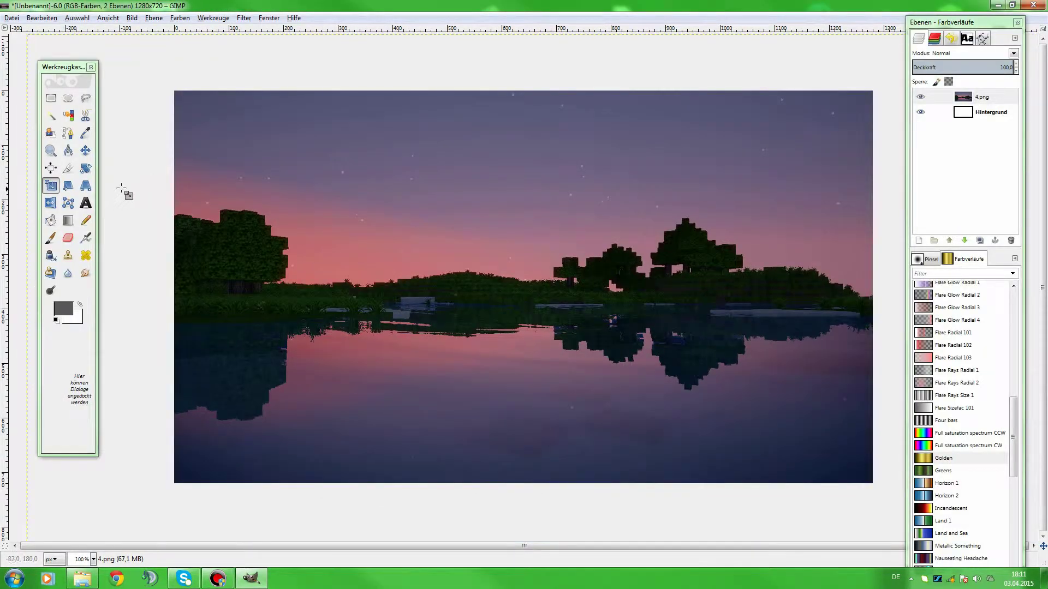
{"action": "left_click", "coordinate": [85, 151]}
{"action": "mouse_move", "coordinate": [357, 280]}
{"action": "left_mouse_down"}
{"action": "mouse_move", "coordinate": [397, 287]}
{"action": "mouse_move", "coordinate": [274, 286]}
{"action": "mouse_move", "coordinate": [323, 299]}
{"action": "mouse_move", "coordinate": [363, 295]}
{"action": "mouse_move", "coordinate": [356, 286]}
{"action": "left_mouse_up"}
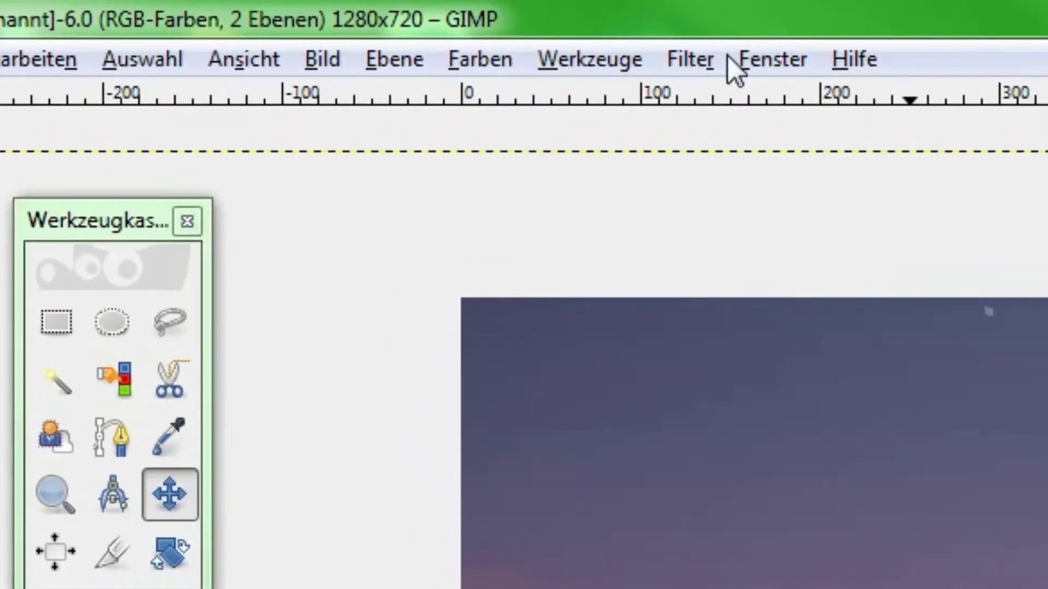
Blur the 4.png landscape layer with Gaussian Blur, raising the linked horizontal and vertical radius above 5 px.
{"action": "left_click", "coordinate": [538, 52]}
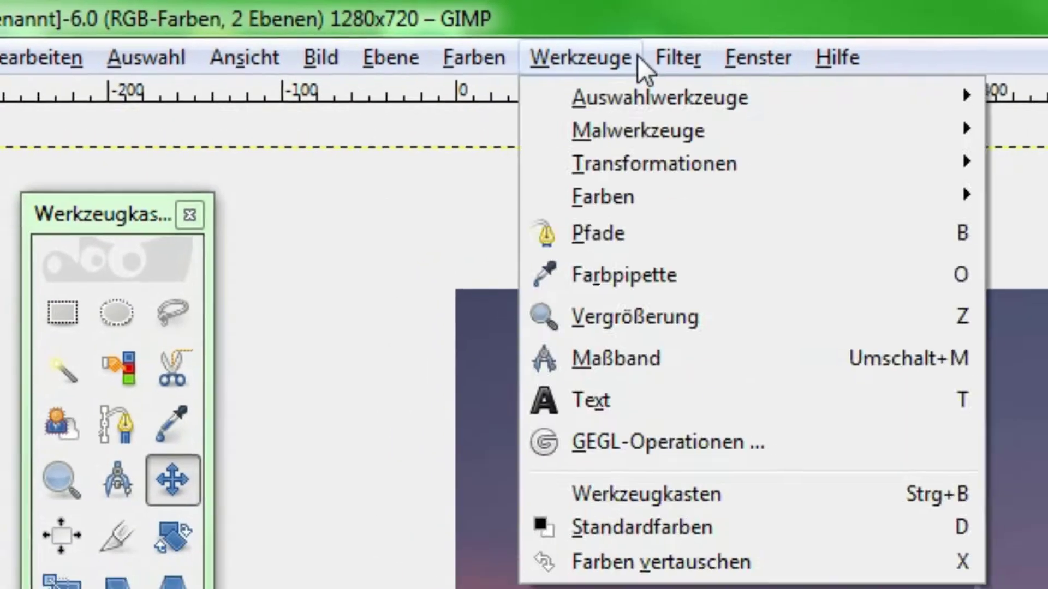
{"action": "mouse_move", "coordinate": [616, 52]}
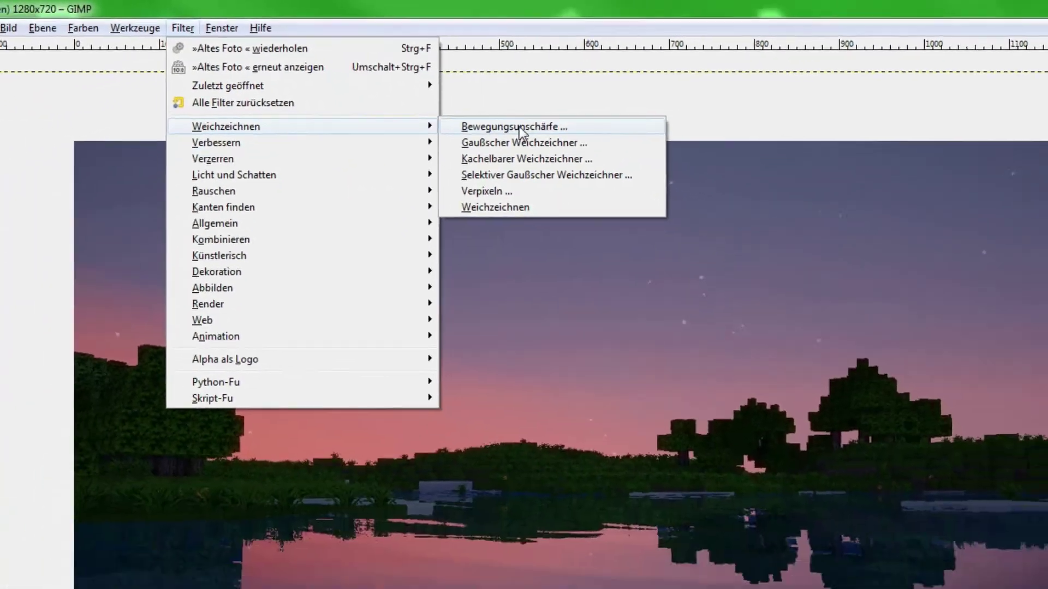
{"action": "left_click", "coordinate": [519, 127]}
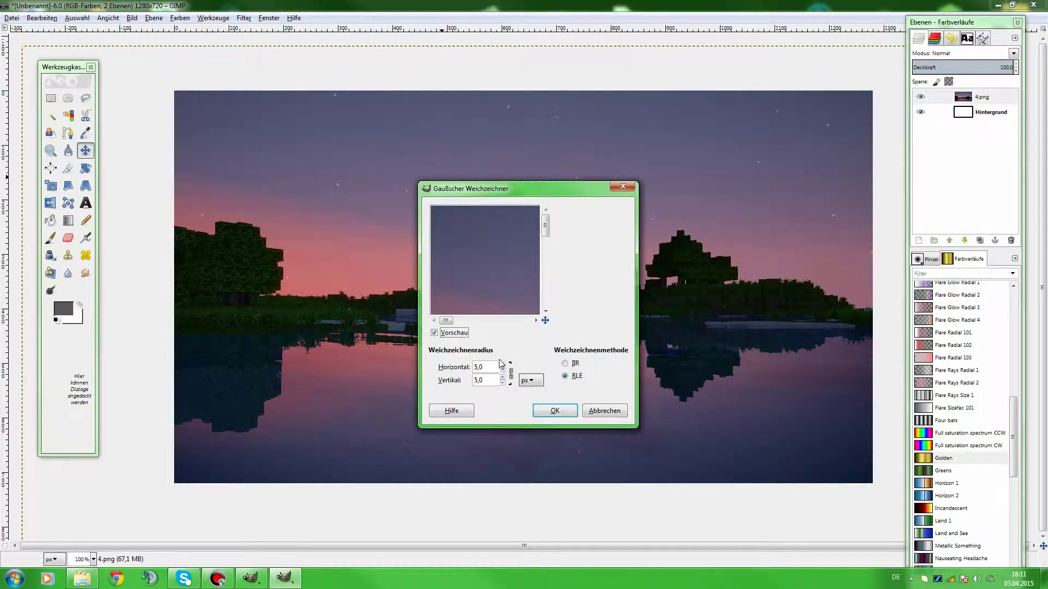
{"action": "left_click", "coordinate": [503, 364]}
{"action": "left_click", "coordinate": [502, 364]}
{"action": "left_click", "coordinate": [541, 409]}
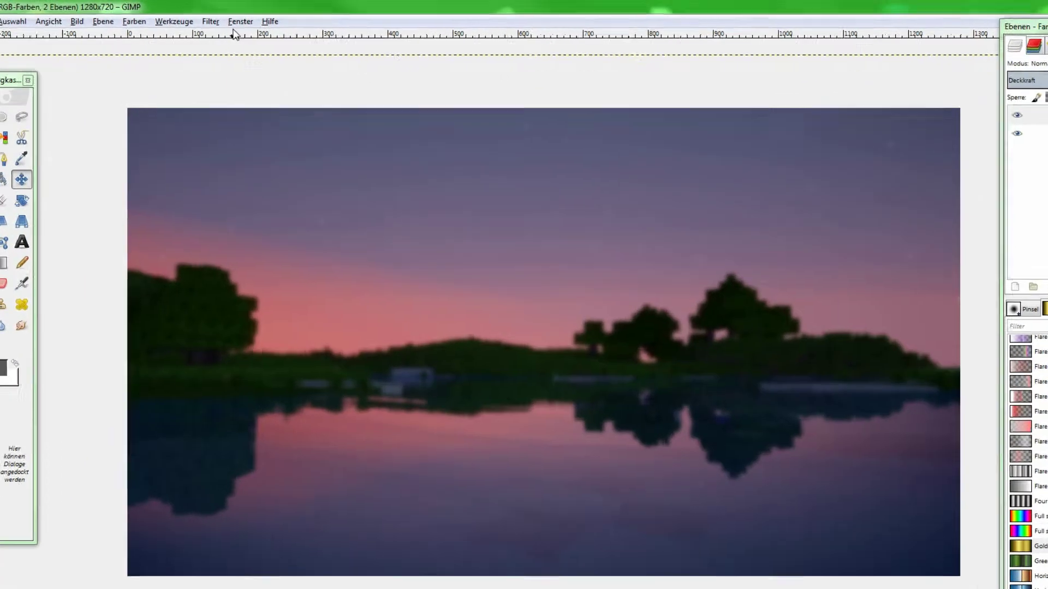
Apply the Old Photo (Altes Foto) decoration filter with a border size of 30 and blur, sepia, mottle and work-on-copy off.
{"action": "left_click", "coordinate": [269, 18]}
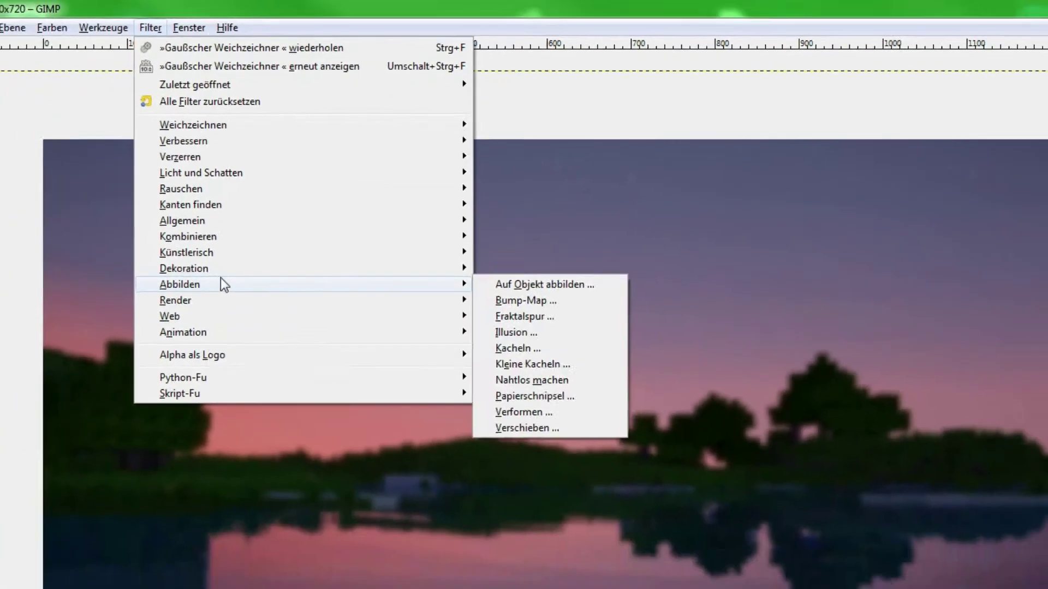
{"action": "mouse_move", "coordinate": [175, 375]}
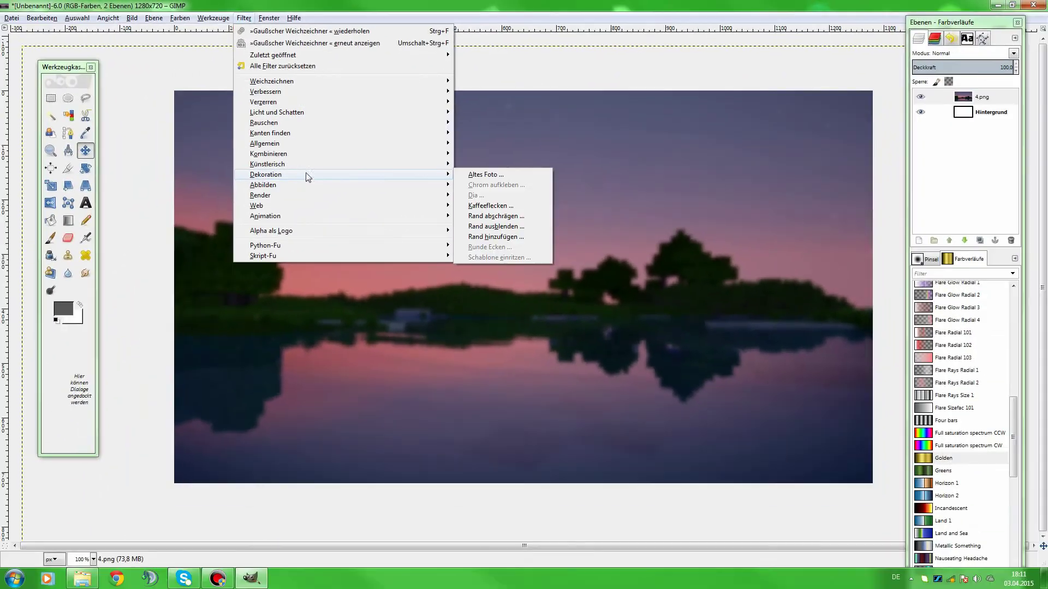
{"action": "left_click", "coordinate": [483, 175]}
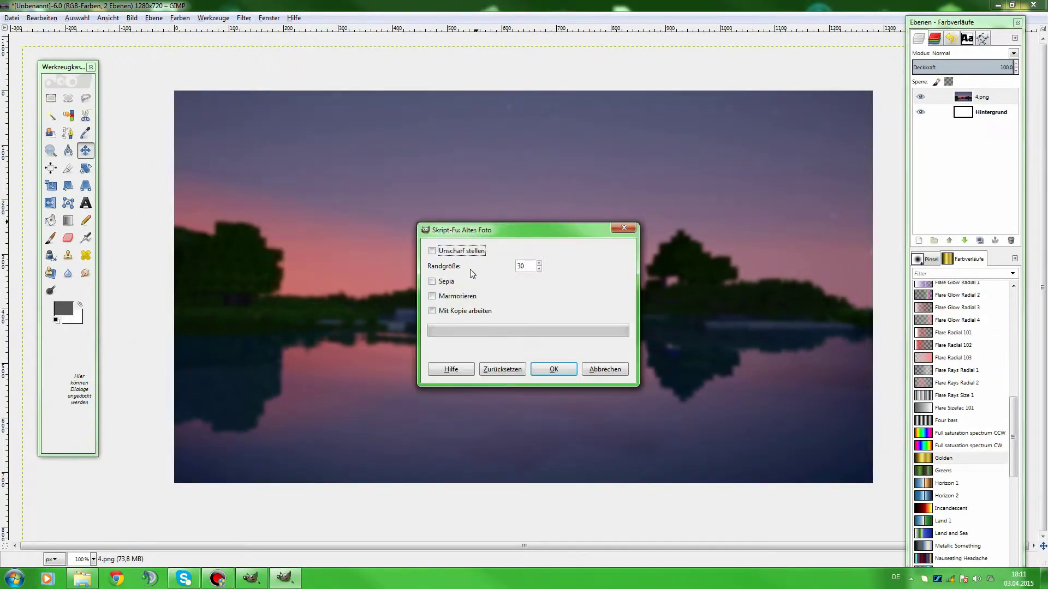
{"action": "left_click", "coordinate": [553, 369]}
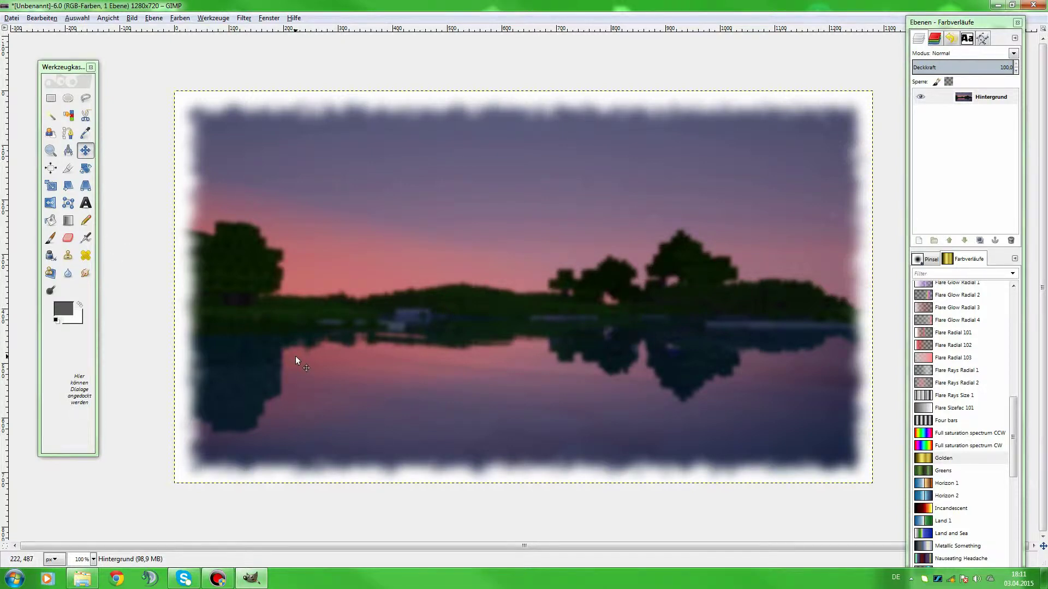
Try the BF3 (1).png logo as a layer over the landscape and delete that layer.
{"action": "key", "text": "shift"}
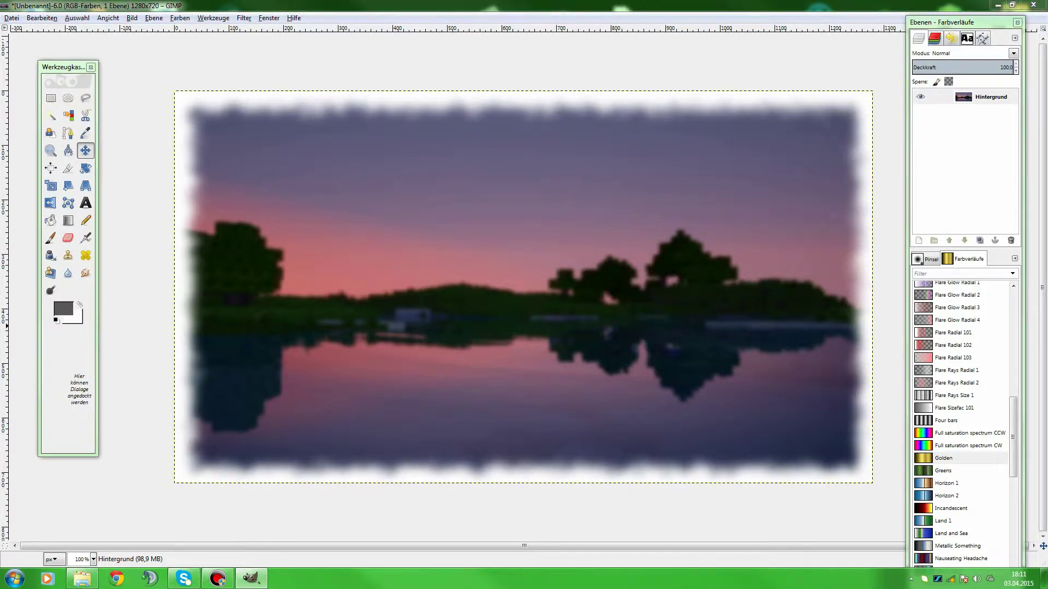
{"action": "left_click_drag", "start_coordinate": [365, 315], "coordinate": [390, 335]}
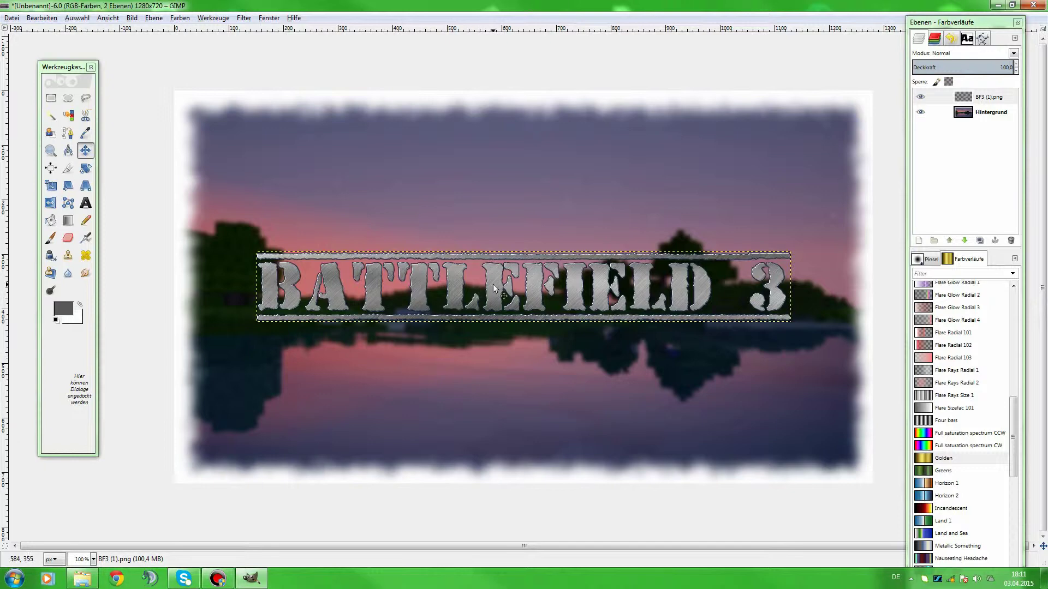
{"action": "left_click_drag", "start_coordinate": [494, 288], "coordinate": [510, 251]}
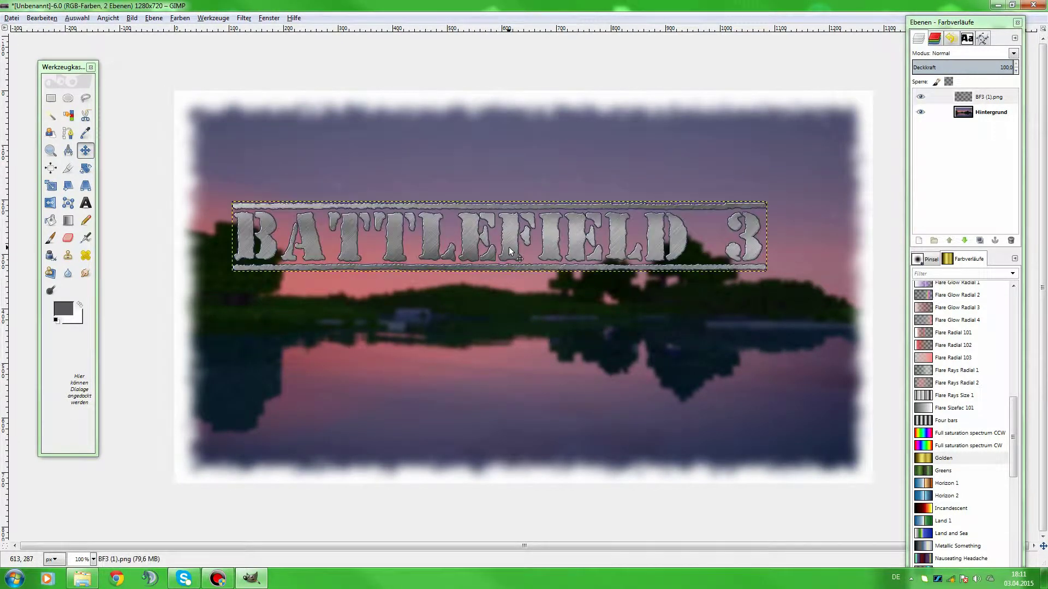
{"action": "left_click", "coordinate": [1010, 240]}
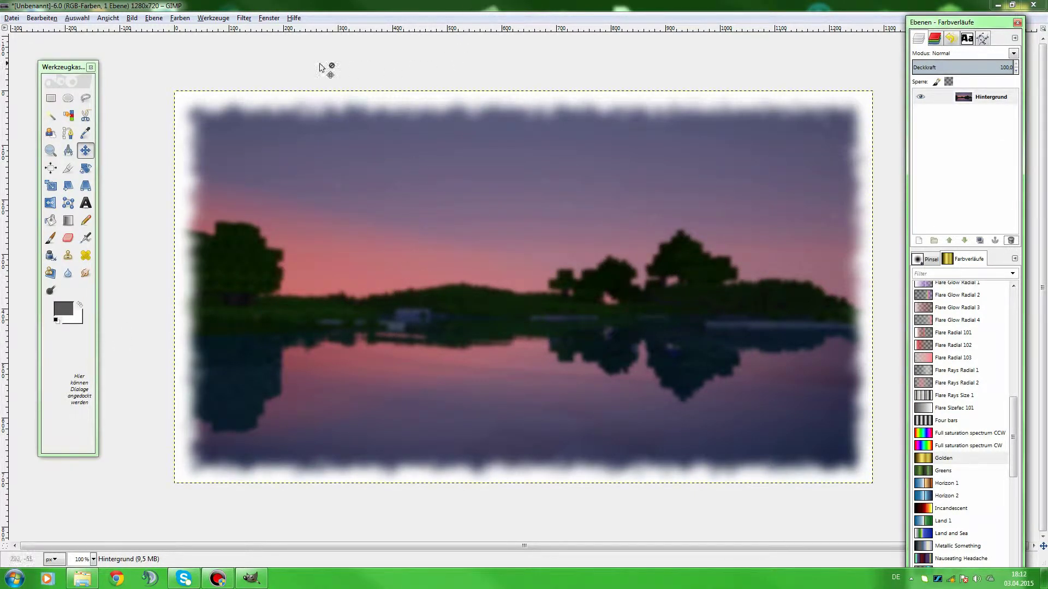
Create a text box about 1181 × 185 px across the upper part of the picture with the text "BEdWars".
{"action": "left_click", "coordinate": [85, 203]}
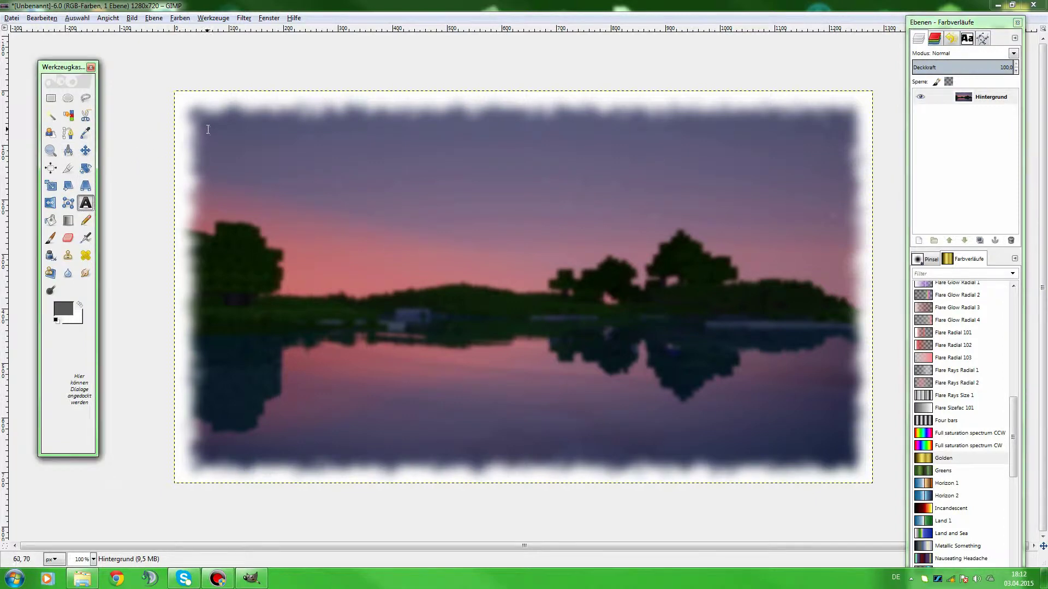
{"action": "left_click_drag", "start_coordinate": [208, 129], "coordinate": [851, 230]}
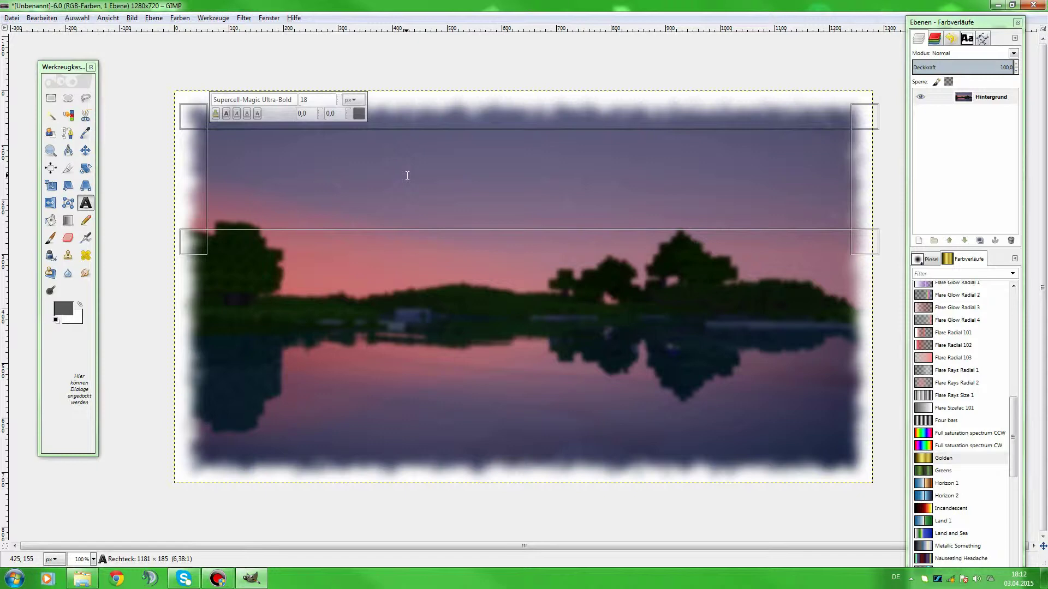
{"action": "type", "text": "BEdWars"}
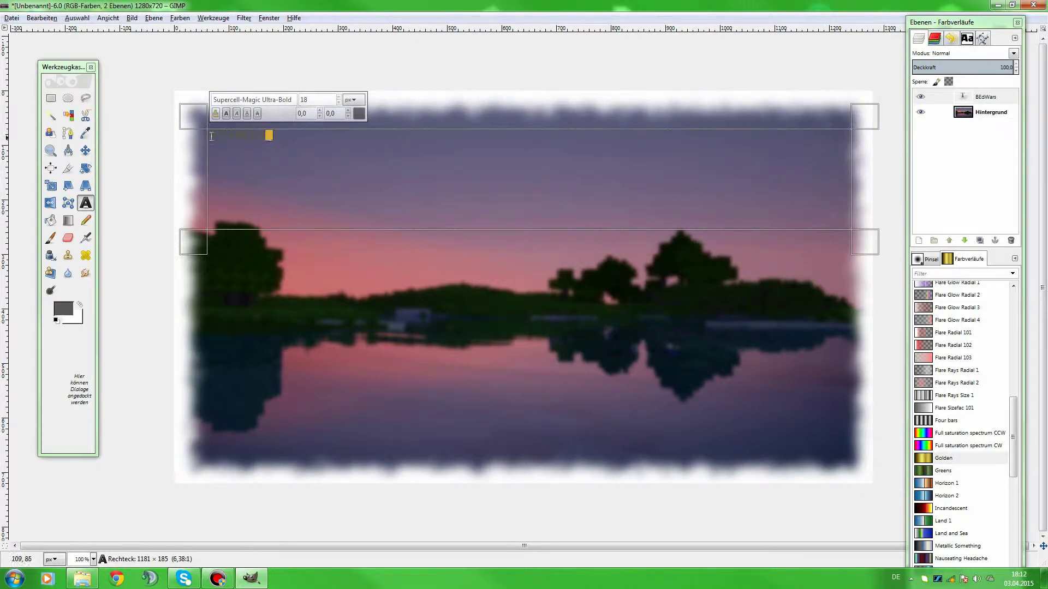
Colour the BEdWars text black and set its size to 116 px.
{"action": "left_click_drag", "start_coordinate": [273, 135], "coordinate": [207, 135]}
{"action": "left_click", "coordinate": [340, 97]}
{"action": "left_click", "coordinate": [339, 97]}
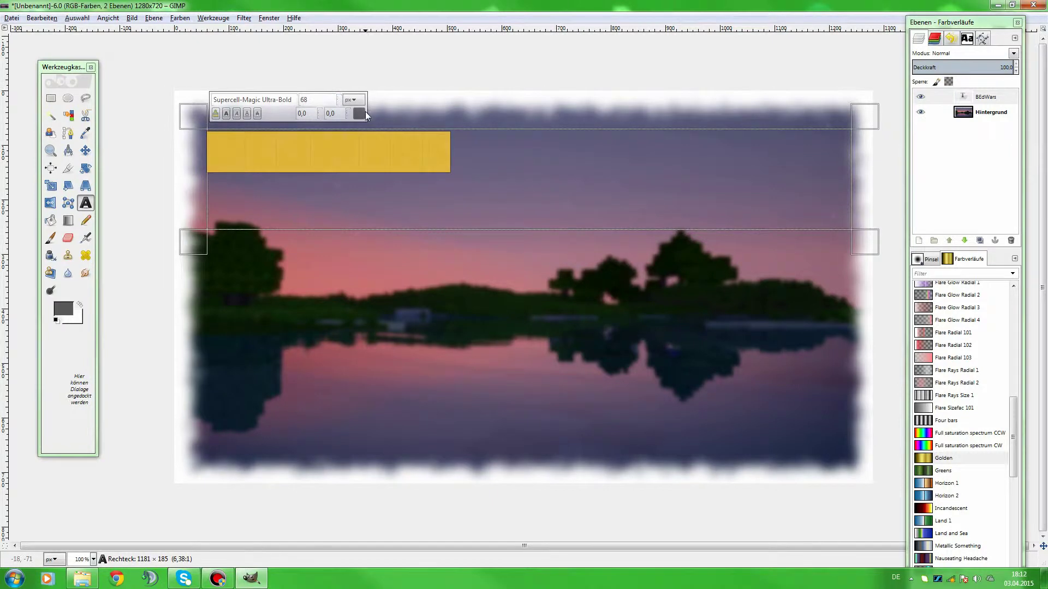
{"action": "left_click", "coordinate": [359, 113]}
{"action": "left_click", "coordinate": [245, 239]}
{"action": "left_click", "coordinate": [245, 283]}
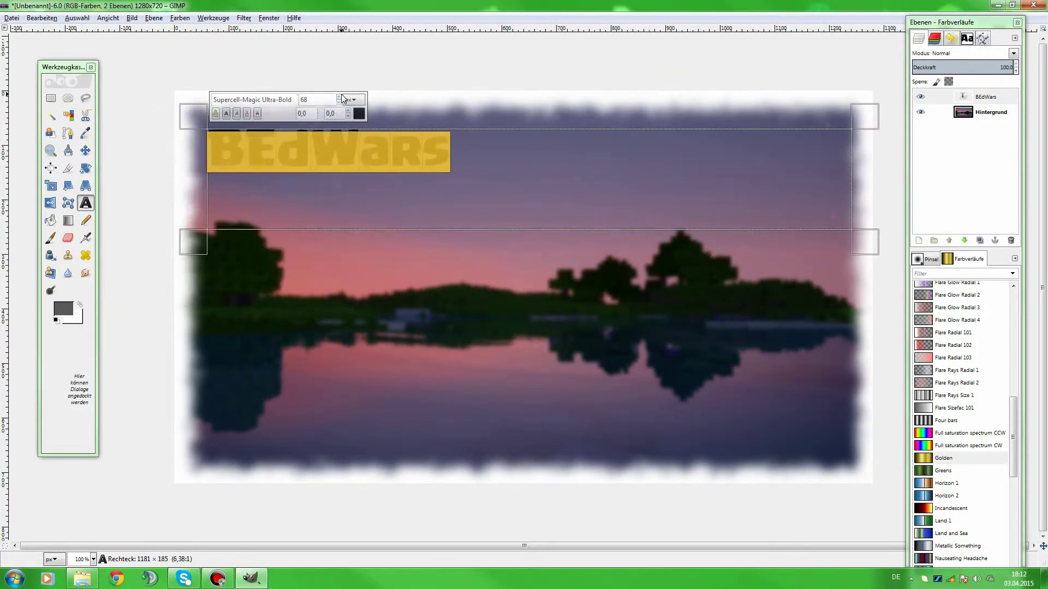
{"action": "left_click", "coordinate": [339, 97]}
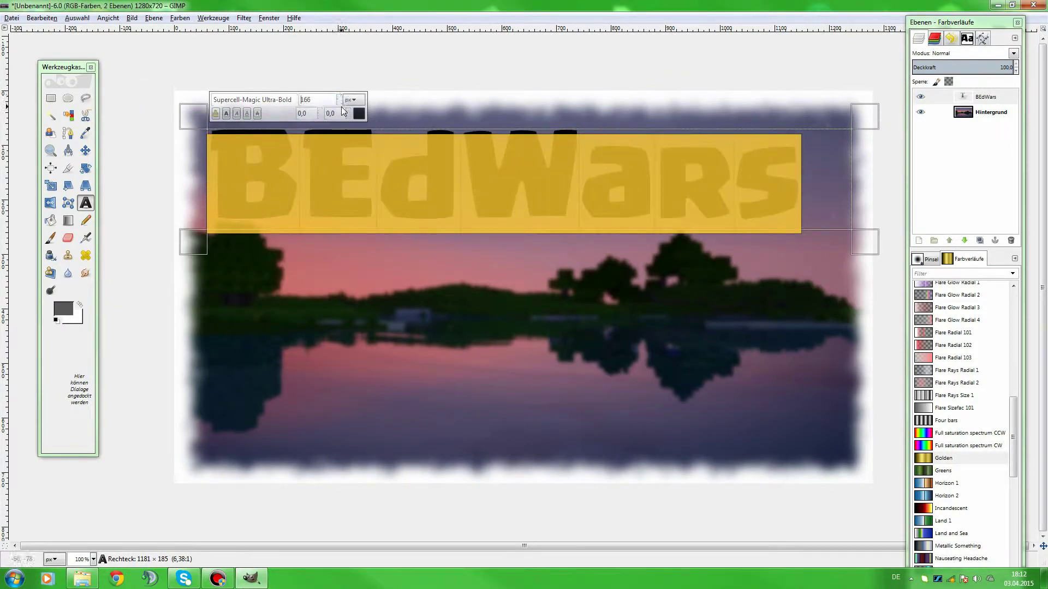
{"action": "left_click", "coordinate": [338, 102]}
{"action": "left_click", "coordinate": [664, 188]}
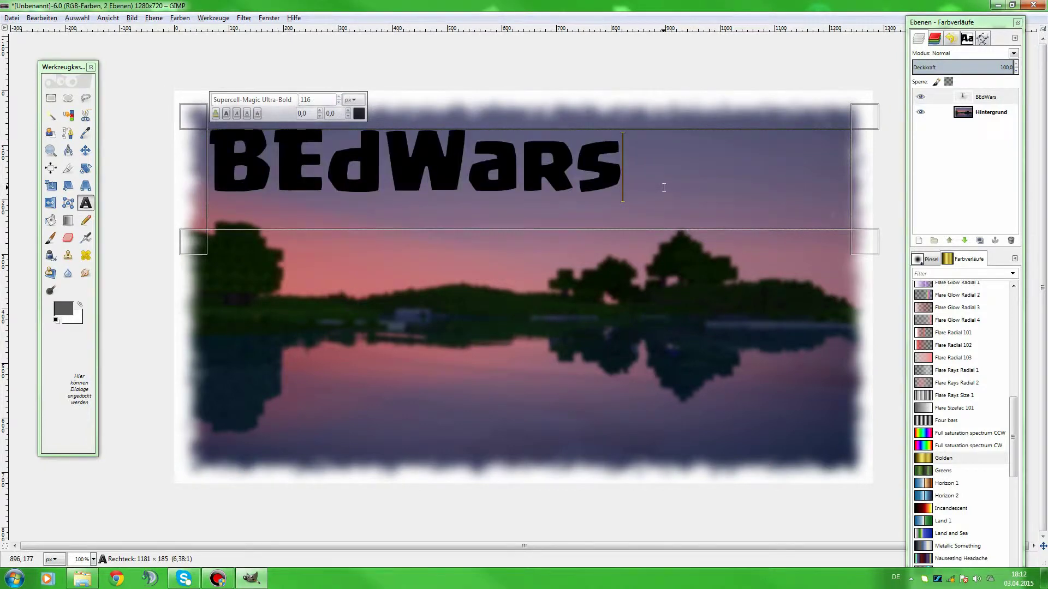
Correct the spelling to "BedWars" with a lowercase e and shrink the text box close to the lettering.
{"action": "left_click", "coordinate": [330, 174]}
{"action": "key", "text": "BackSpace"}
{"action": "type", "text": "e"}
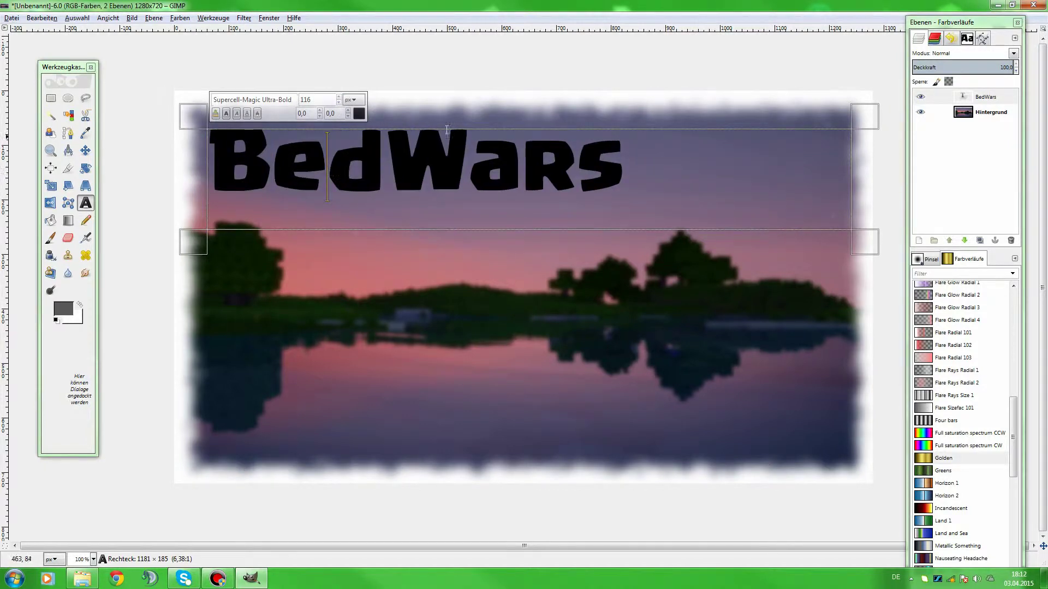
{"action": "left_click", "coordinate": [646, 175]}
{"action": "left_click_drag", "start_coordinate": [629, 174], "coordinate": [468, 174]}
{"action": "left_click", "coordinate": [468, 174]}
{"action": "left_click_drag", "start_coordinate": [866, 239], "coordinate": [644, 220]}
Try the ZOMBIFIED and XERXES fonts on the BedWars text and enlarge its box to about 996 × 167 px.
{"action": "left_click_drag", "start_coordinate": [626, 177], "coordinate": [210, 164]}
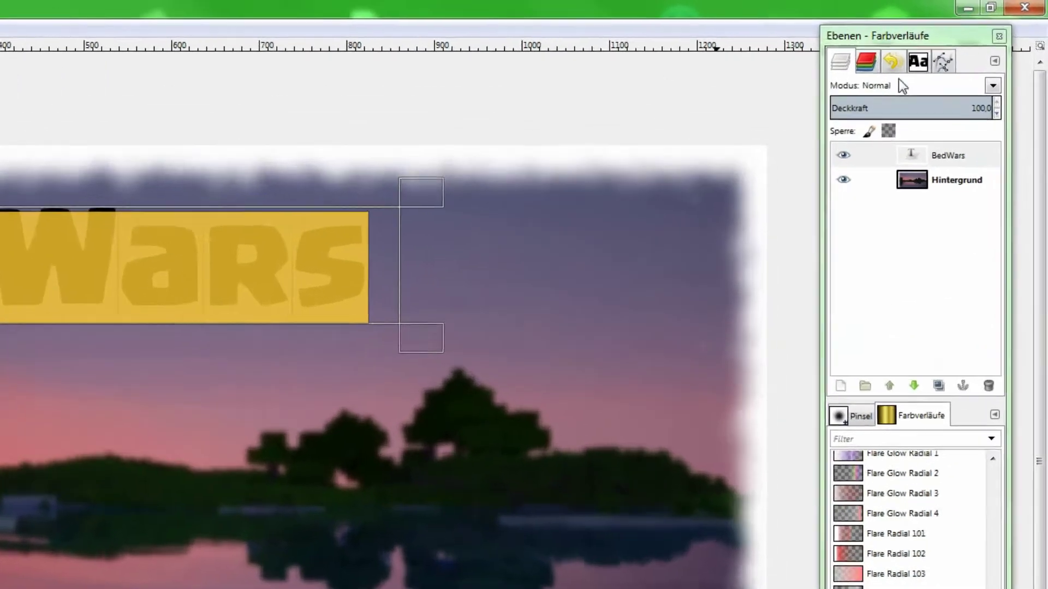
{"action": "left_click", "coordinate": [966, 38]}
{"action": "scroll", "coordinate": [831, 234], "scroll_direction": "down", "scroll_amount": 10}
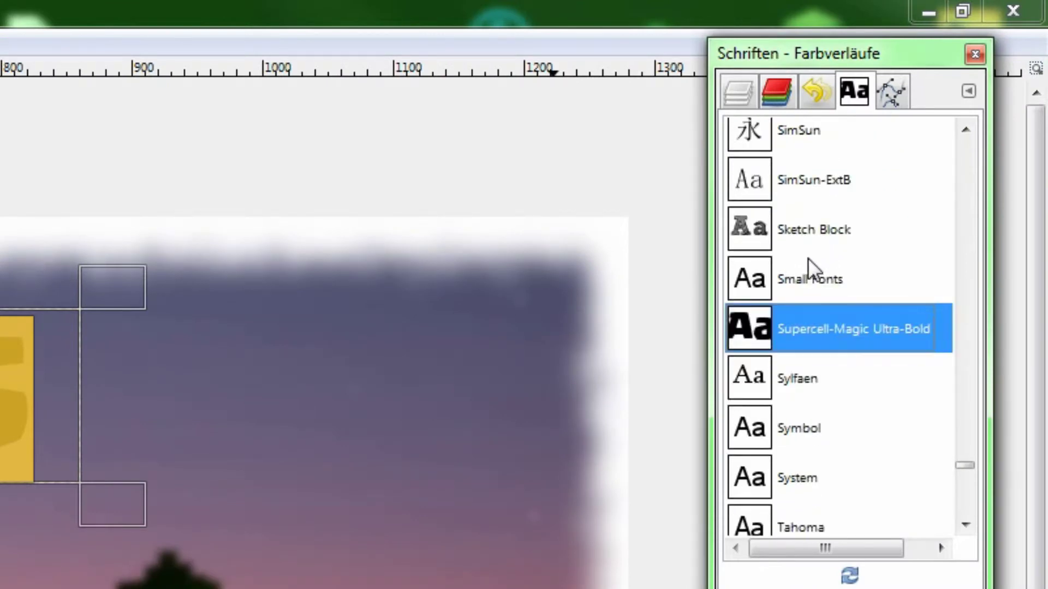
{"action": "scroll", "coordinate": [823, 259], "scroll_direction": "down", "scroll_amount": 8}
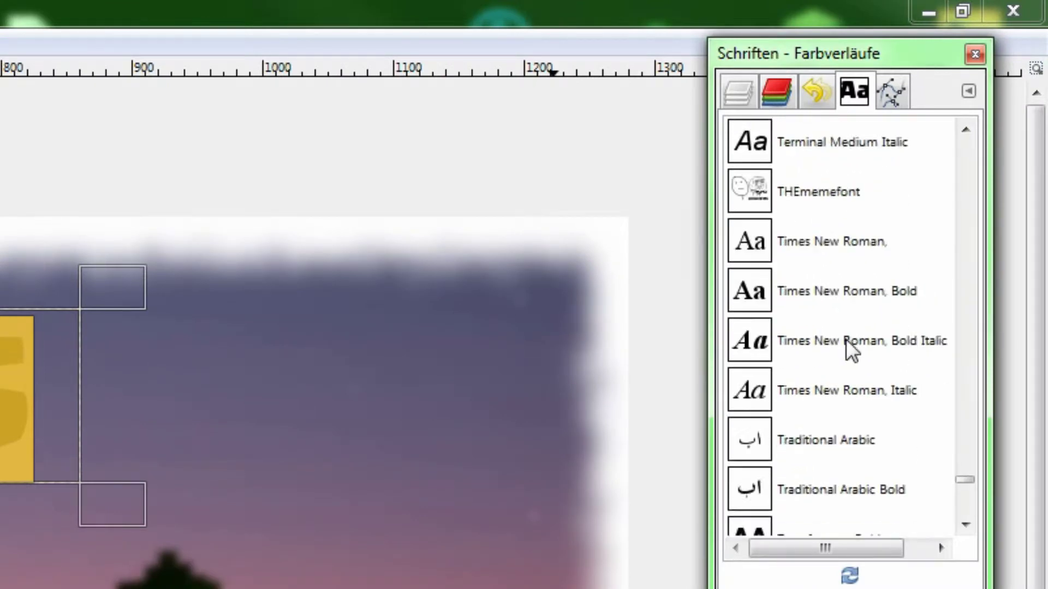
{"action": "scroll", "coordinate": [868, 328], "scroll_direction": "down", "scroll_amount": 5}
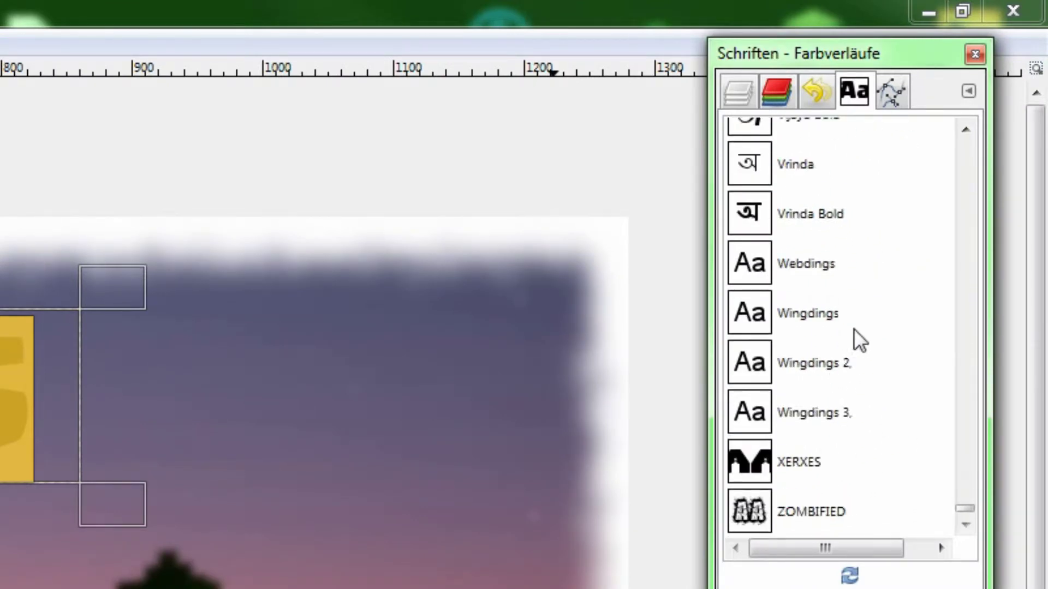
{"action": "left_click", "coordinate": [739, 513]}
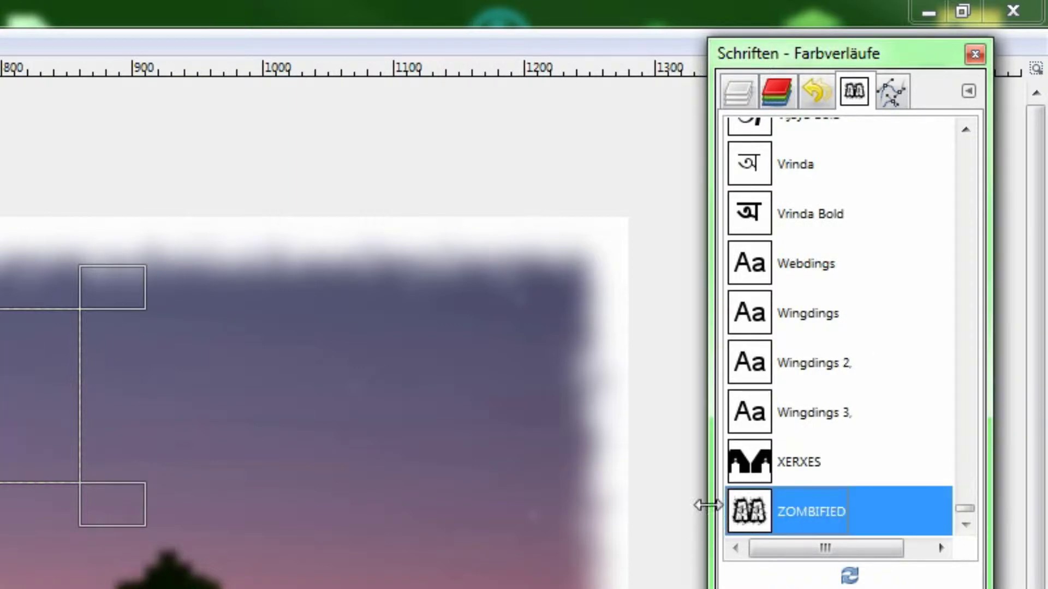
{"action": "left_click", "coordinate": [790, 463]}
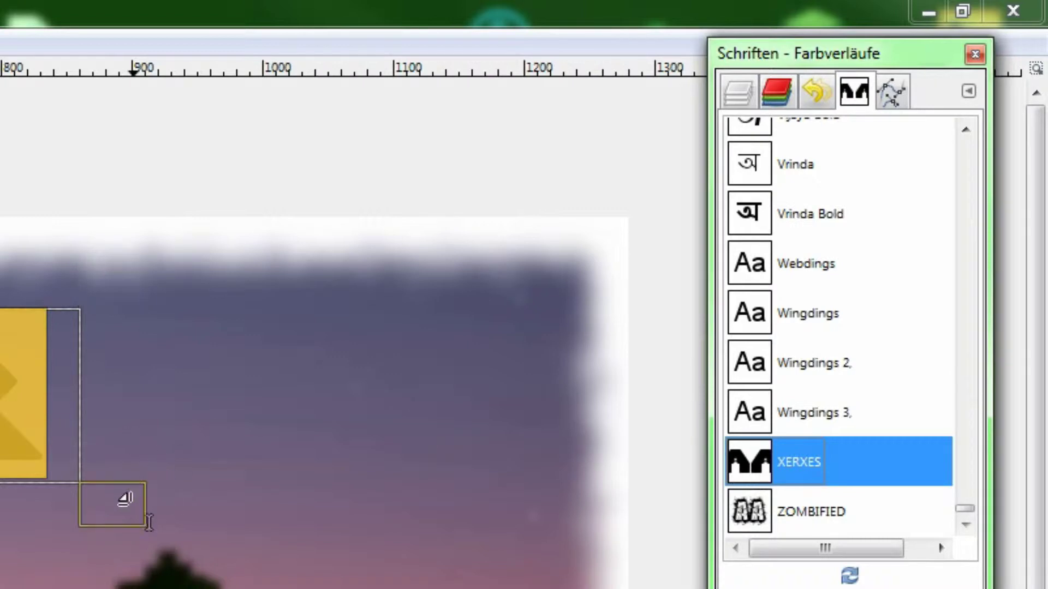
{"action": "left_click_drag", "start_coordinate": [125, 499], "coordinate": [359, 550]}
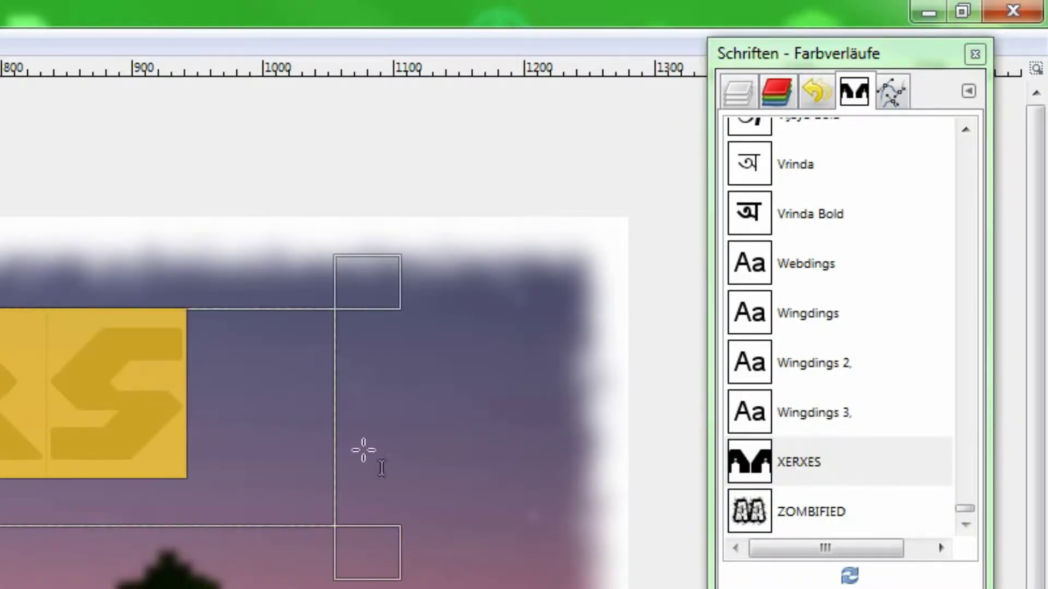
Change the font of the whole BedWars text to Sketch Block.
{"action": "scroll", "coordinate": [889, 425], "scroll_direction": "up", "scroll_amount": 5}
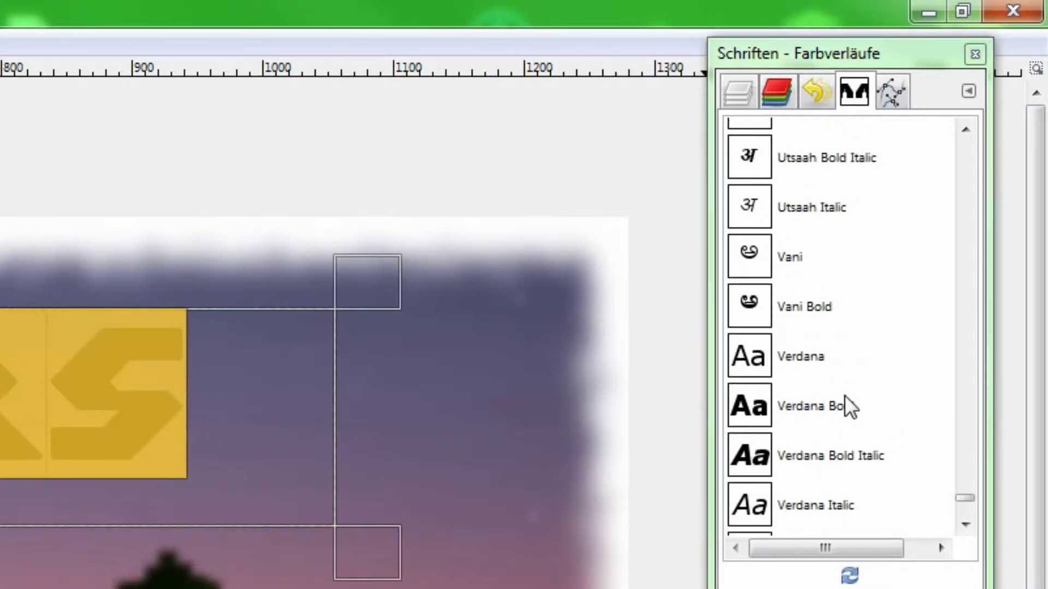
{"action": "scroll", "coordinate": [843, 395], "scroll_direction": "up", "scroll_amount": 8}
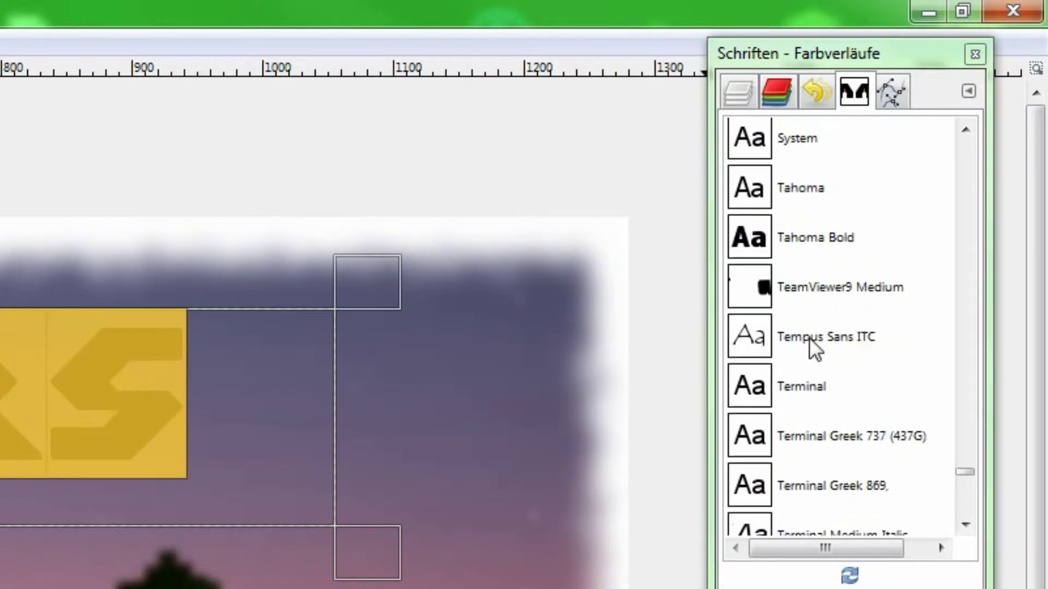
{"action": "scroll", "coordinate": [813, 346], "scroll_direction": "up", "scroll_amount": 3}
{"action": "scroll", "coordinate": [810, 378], "scroll_direction": "up", "scroll_amount": 3}
{"action": "left_click", "coordinate": [734, 311]}
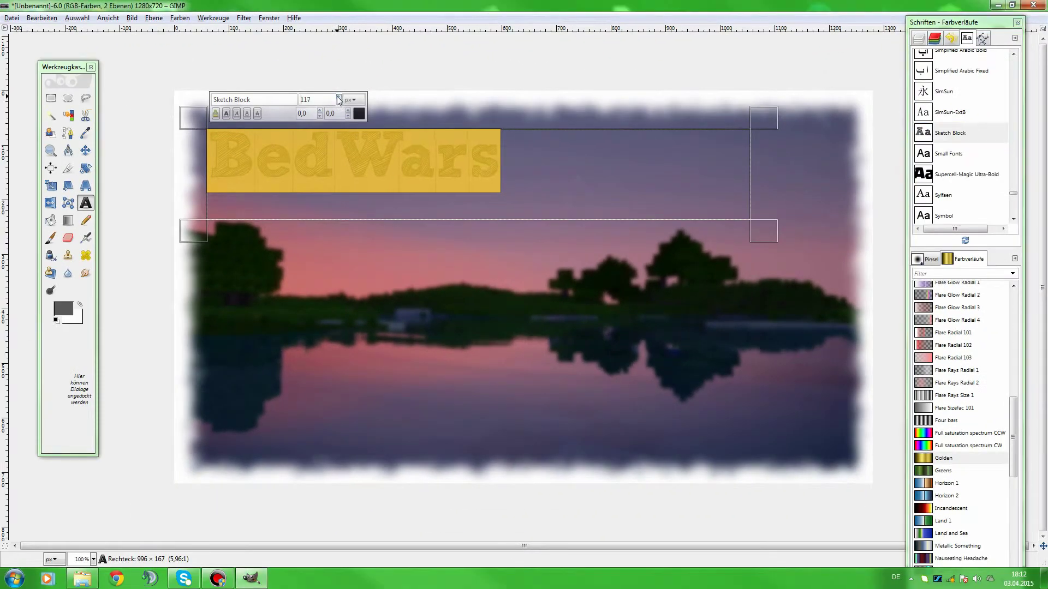
Set the BedWars text size to 180 px and fit its box to about 834 × 147 px around the lettering.
{"action": "left_click_drag", "start_coordinate": [340, 99], "coordinate": [340, 99]}
{"action": "left_click", "coordinate": [727, 173]}
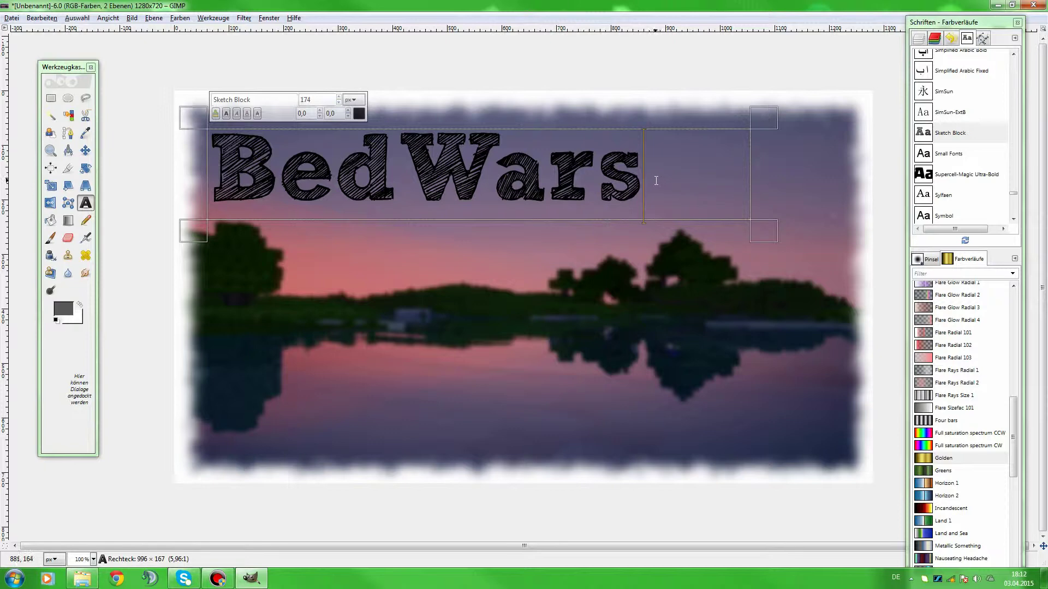
{"action": "left_click_drag", "start_coordinate": [656, 180], "coordinate": [340, 99]}
{"action": "left_click", "coordinate": [679, 184]}
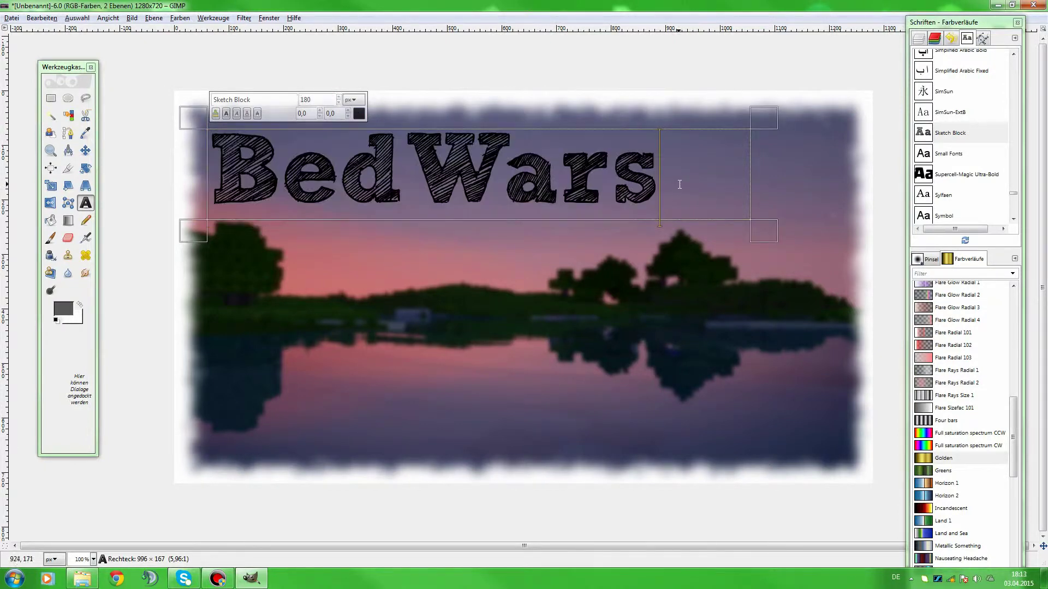
{"action": "left_click_drag", "start_coordinate": [765, 232], "coordinate": [677, 221]}
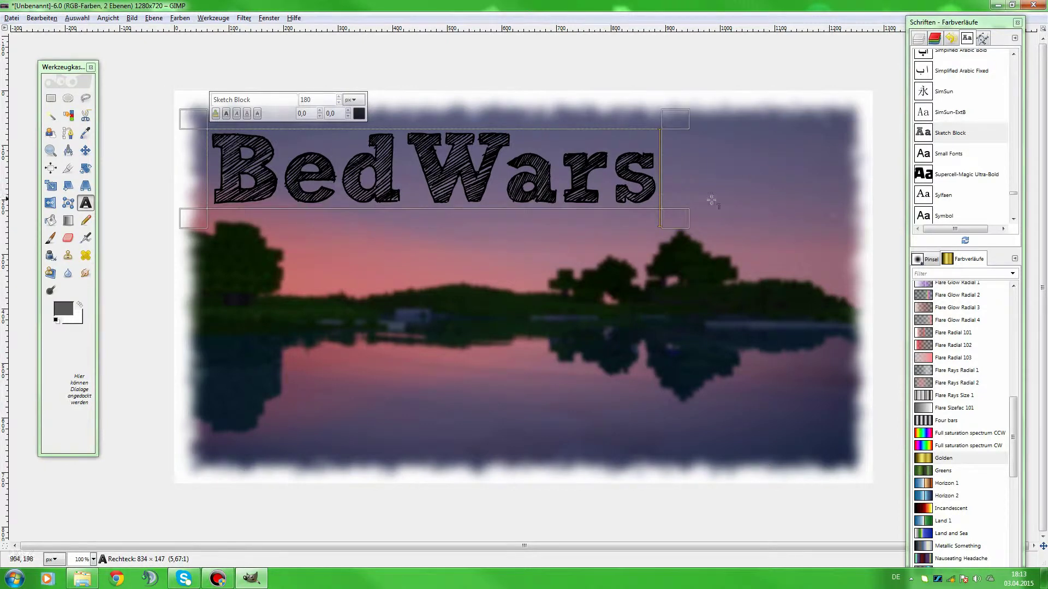
Duplicate the BedWars text layer.
{"action": "left_click", "coordinate": [918, 39]}
{"action": "left_click", "coordinate": [977, 99]}
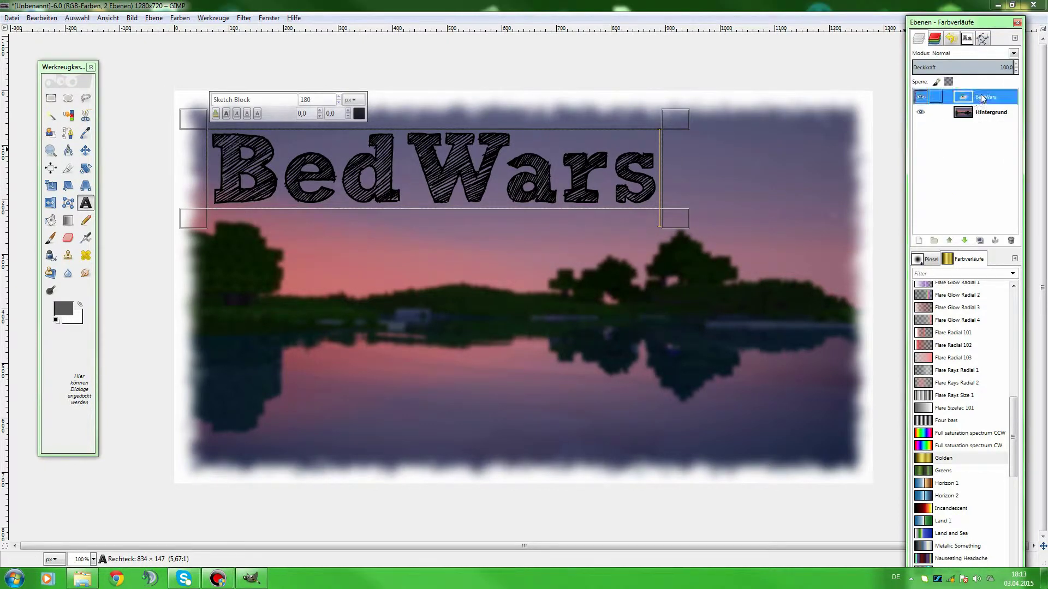
{"action": "left_click", "coordinate": [979, 241]}
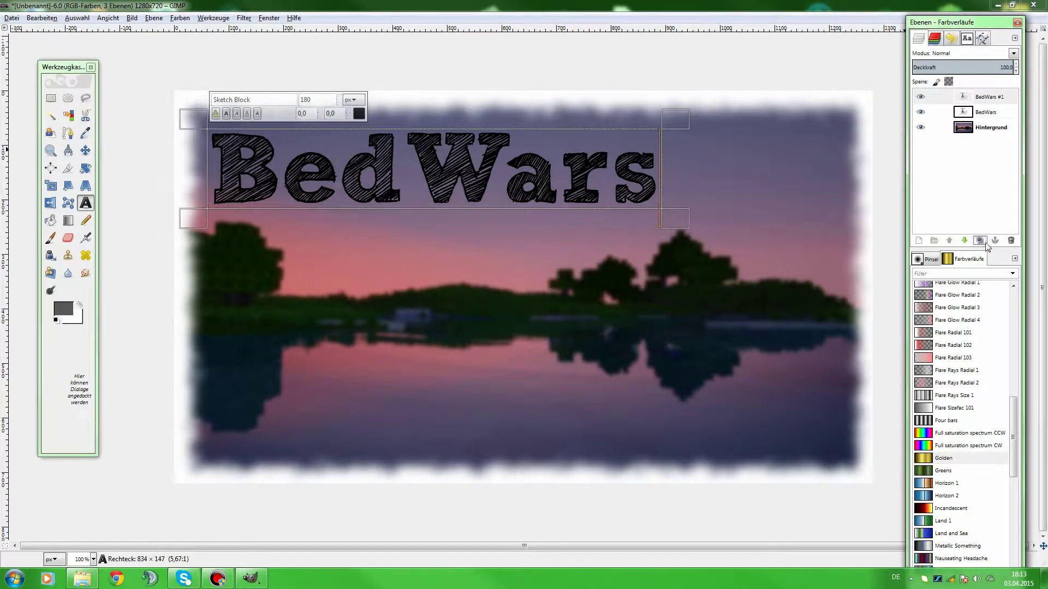
Apply a Gaussian Blur with a 10 px radius to the BedWars #1 layer and undo it.
{"action": "left_click", "coordinate": [269, 19]}
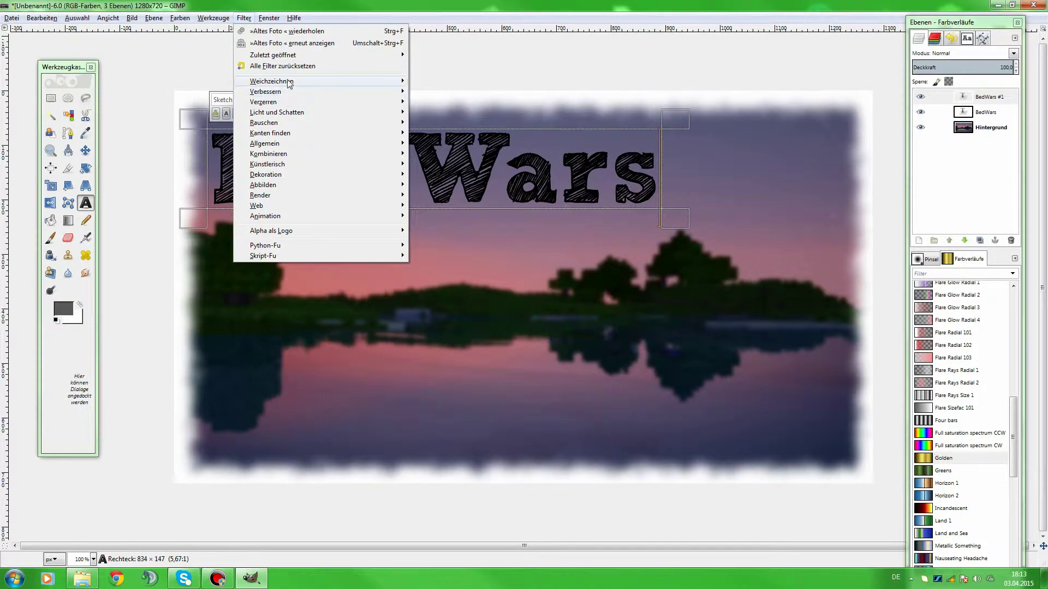
{"action": "mouse_move", "coordinate": [290, 83]}
{"action": "left_click", "coordinate": [458, 94]}
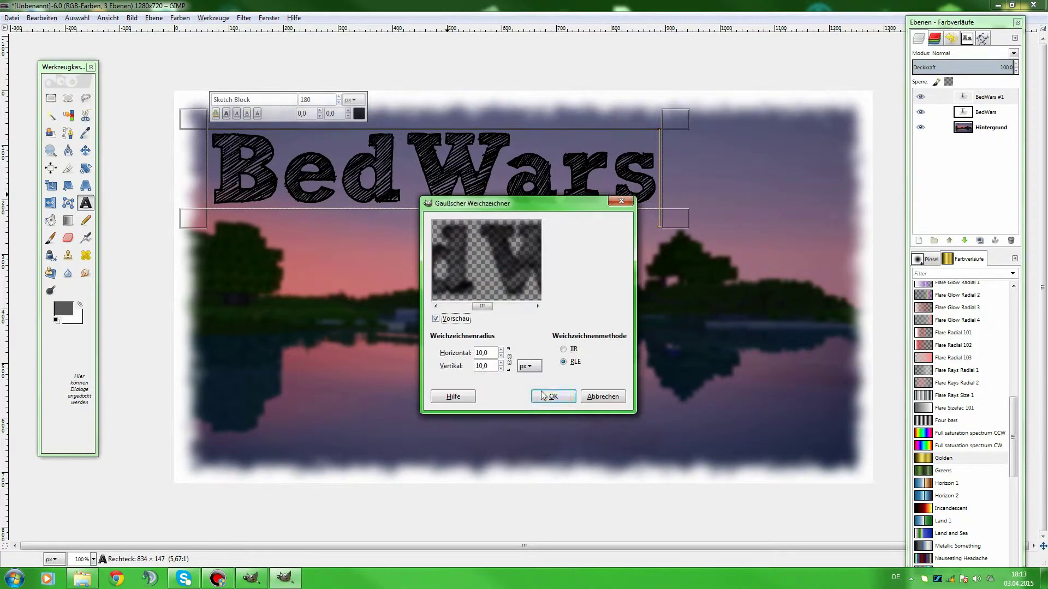
{"action": "left_click", "coordinate": [549, 402]}
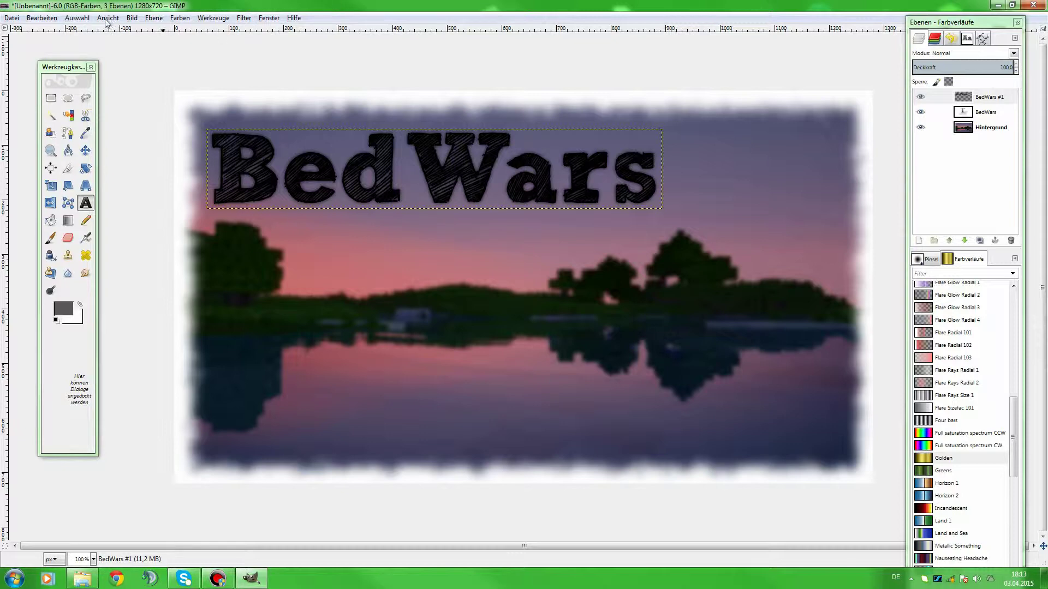
{"action": "left_click", "coordinate": [33, 20]}
{"action": "left_click", "coordinate": [71, 30]}
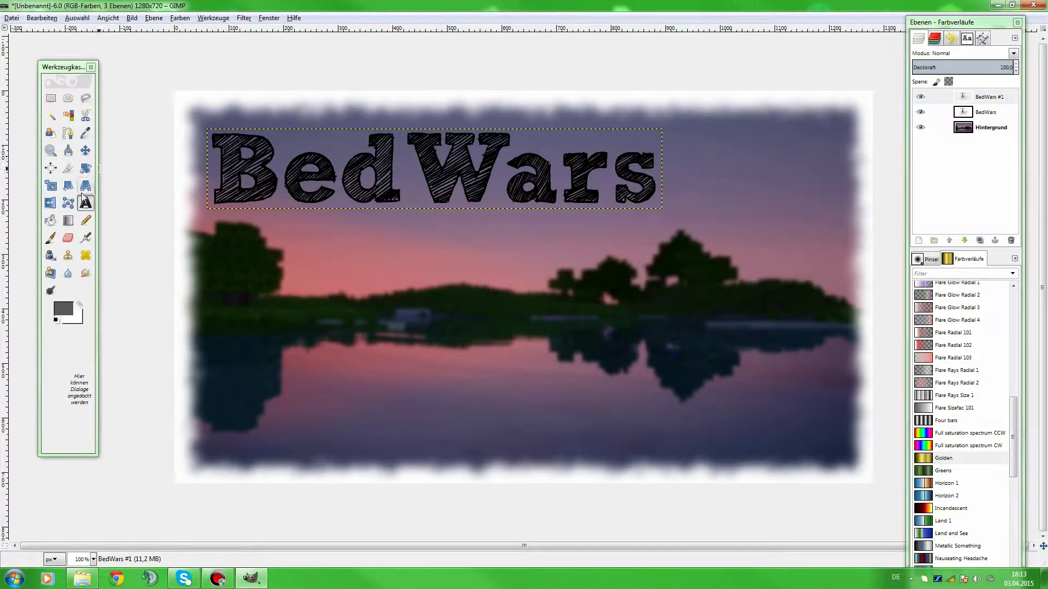
Recolour the whole BedWars #1 text to dark grey 575757 and reapply the last Gaussian Blur to it.
{"action": "left_click", "coordinate": [463, 154]}
{"action": "left_click_drag", "start_coordinate": [661, 175], "coordinate": [208, 175]}
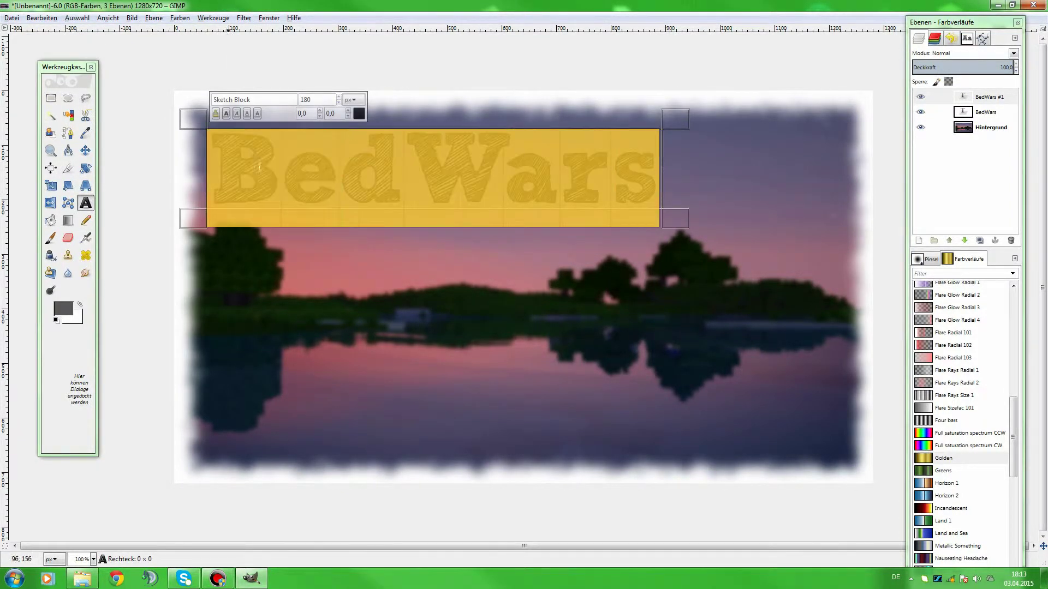
{"action": "left_click", "coordinate": [359, 113]}
{"action": "left_click", "coordinate": [271, 280]}
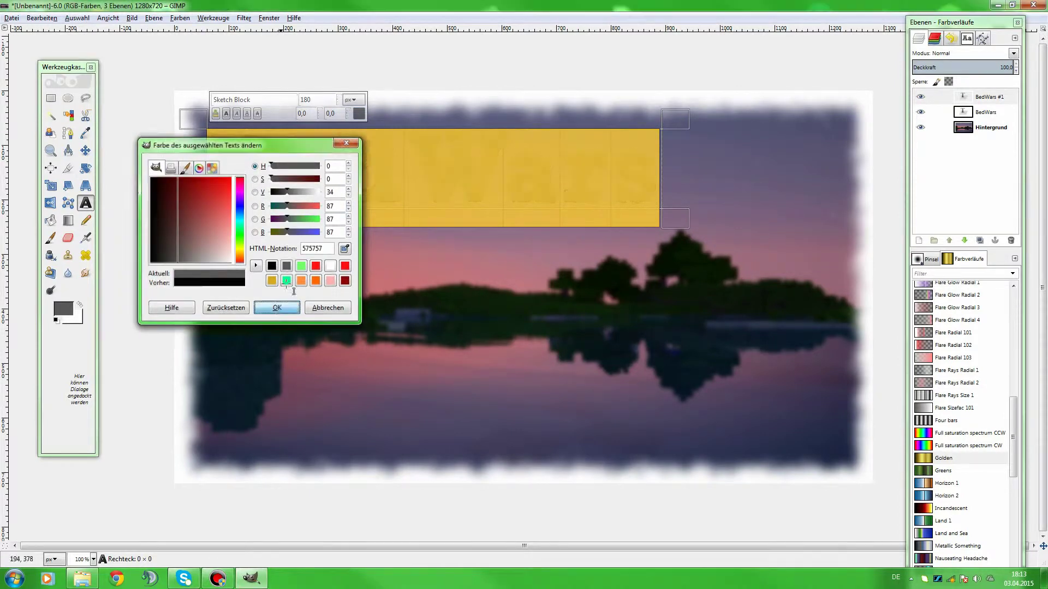
{"action": "left_click", "coordinate": [277, 308]}
{"action": "left_click", "coordinate": [244, 18]}
{"action": "left_click", "coordinate": [290, 34]}
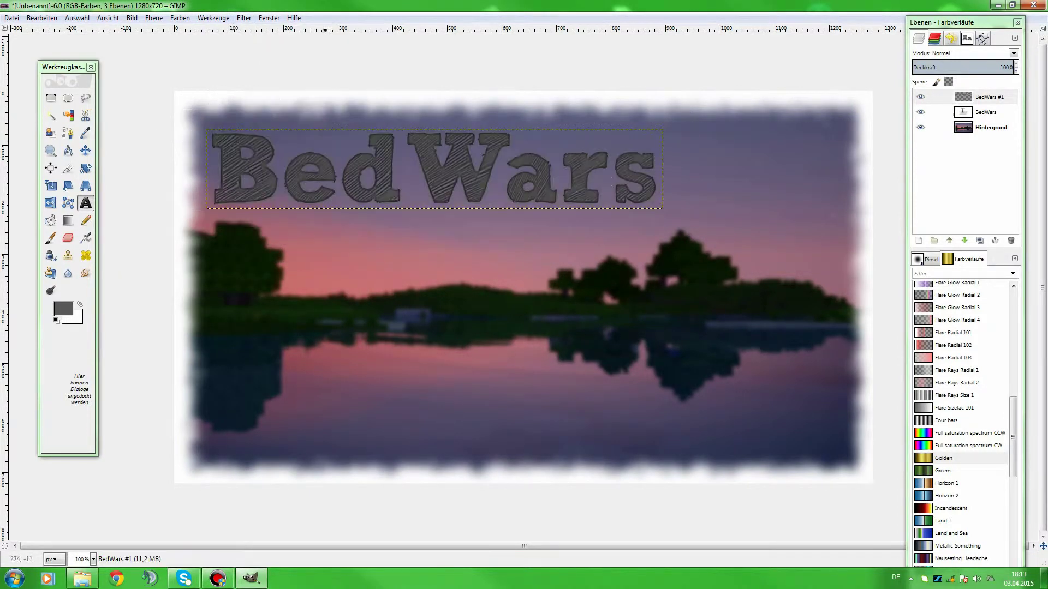
{"action": "left_click", "coordinate": [648, 184]}
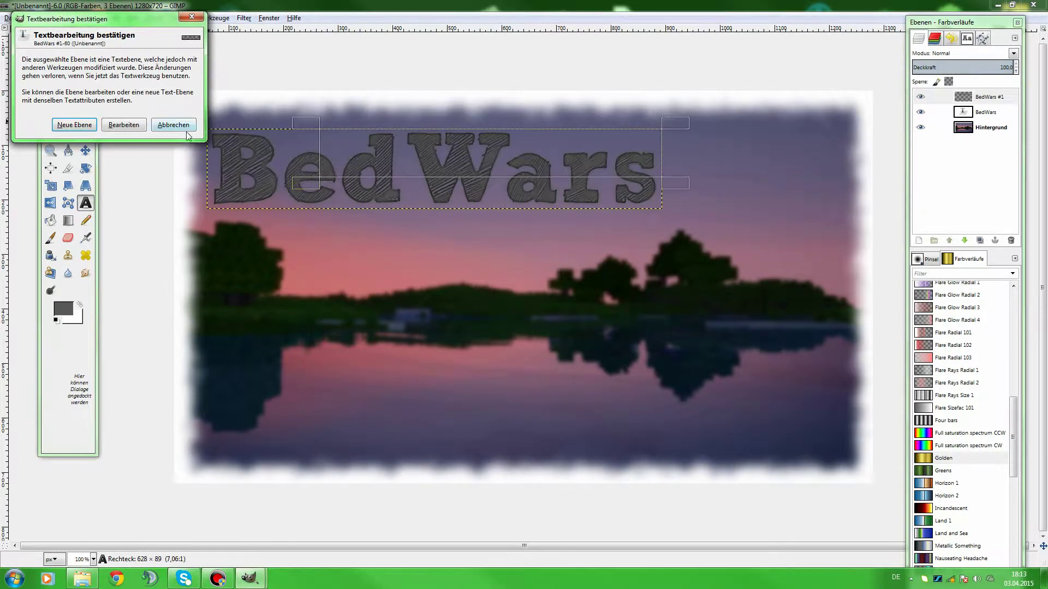
{"action": "left_click", "coordinate": [173, 125]}
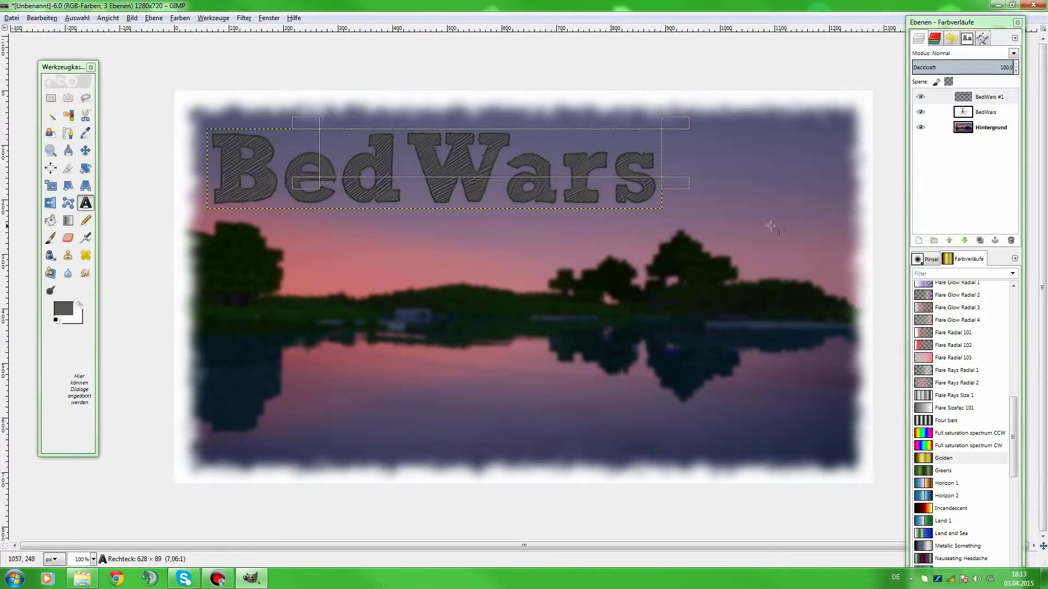
{"action": "left_click", "coordinate": [984, 112]}
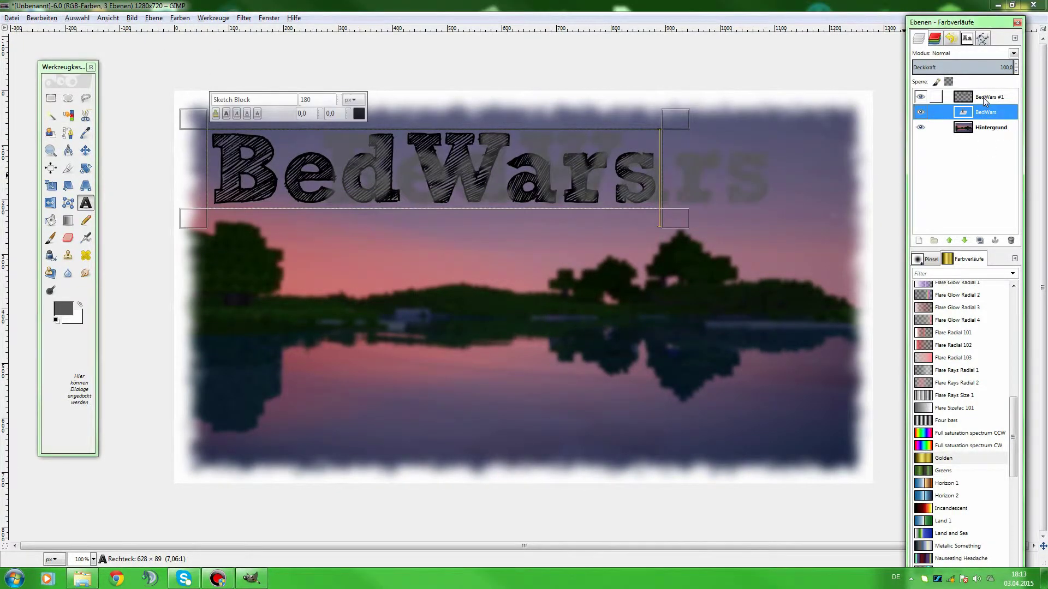
{"action": "left_click", "coordinate": [985, 98]}
{"action": "left_click", "coordinate": [42, 18]}
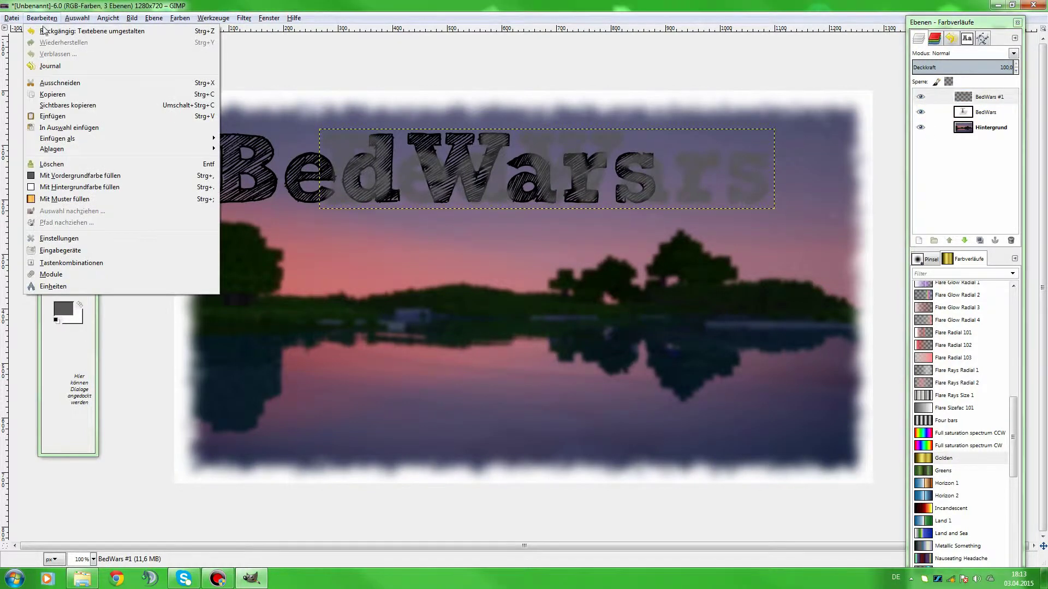
{"action": "left_click", "coordinate": [42, 32]}
Offset the black BedWars layer a few pixels left and up from its blurred grey copy, and raise it above BedWars #1.
{"action": "mouse_move", "coordinate": [985, 112]}
{"action": "left_mouse_down"}
{"action": "mouse_move", "coordinate": [990, 97]}
{"action": "mouse_move", "coordinate": [986, 113]}
{"action": "left_mouse_up"}
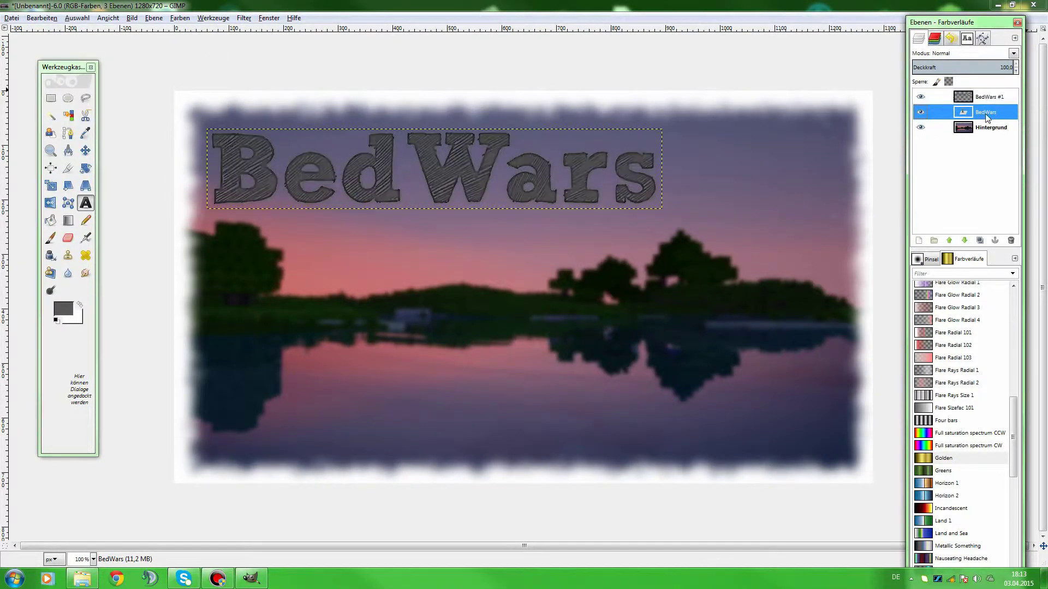
{"action": "left_click", "coordinate": [86, 153]}
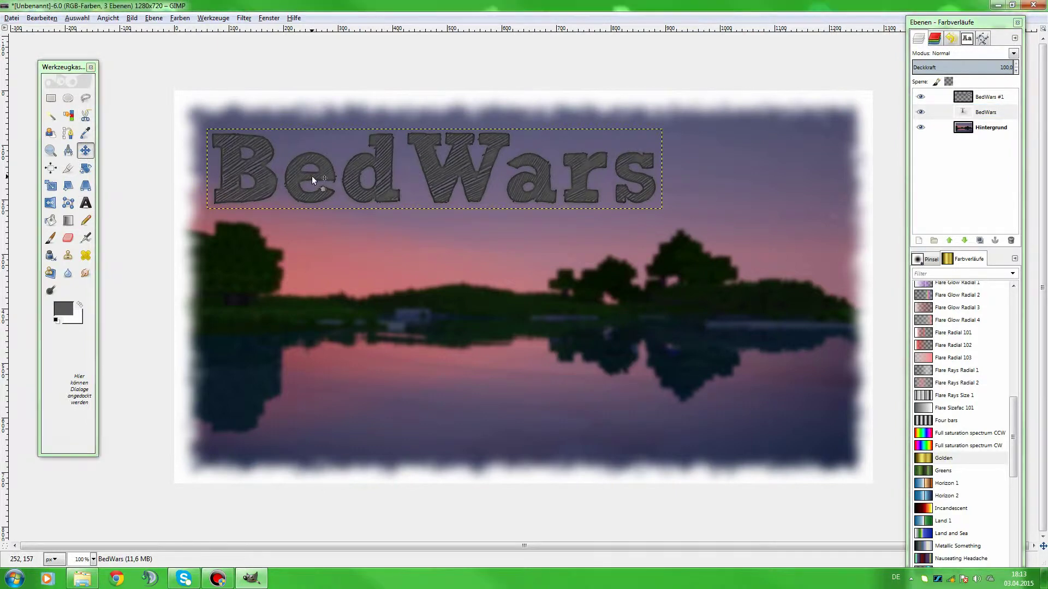
{"action": "key", "text": "Right"}
{"action": "key", "text": "Right"}
{"action": "key", "text": "Right"}
{"action": "key", "text": "Right"}
{"action": "key", "text": "Right"}
{"action": "key", "text": "Right"}
{"action": "key", "text": "Right"}
{"action": "key", "text": "Right"}
{"action": "key", "text": "Right"}
{"action": "key", "text": "Right"}
{"action": "key", "text": "Right"}
{"action": "key", "text": "Right"}
{"action": "key", "text": "Right"}
{"action": "key", "text": "Right"}
{"action": "key", "text": "Right"}
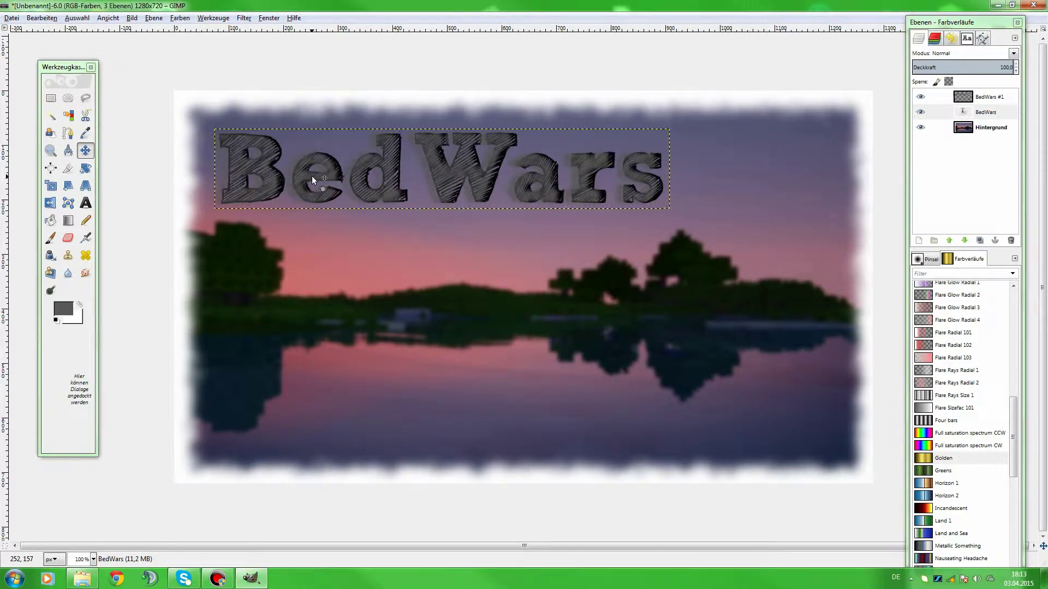
{"action": "key", "text": "Left"}
{"action": "key", "text": "Left"}
{"action": "key", "text": "Left"}
{"action": "key", "text": "Left"}
{"action": "key", "text": "Left"}
{"action": "key", "text": "Left"}
{"action": "key", "text": "Left"}
{"action": "key", "text": "Left"}
{"action": "key", "text": "Left"}
{"action": "key", "text": "Left"}
{"action": "key", "text": "Left"}
{"action": "key", "text": "Left"}
{"action": "key", "text": "Left"}
{"action": "key", "text": "Left"}
{"action": "key", "text": "Left"}
{"action": "key", "text": "Left"}
{"action": "key", "text": "Left"}
{"action": "key", "text": "Left"}
{"action": "key", "text": "Left"}
{"action": "key", "text": "Left"}
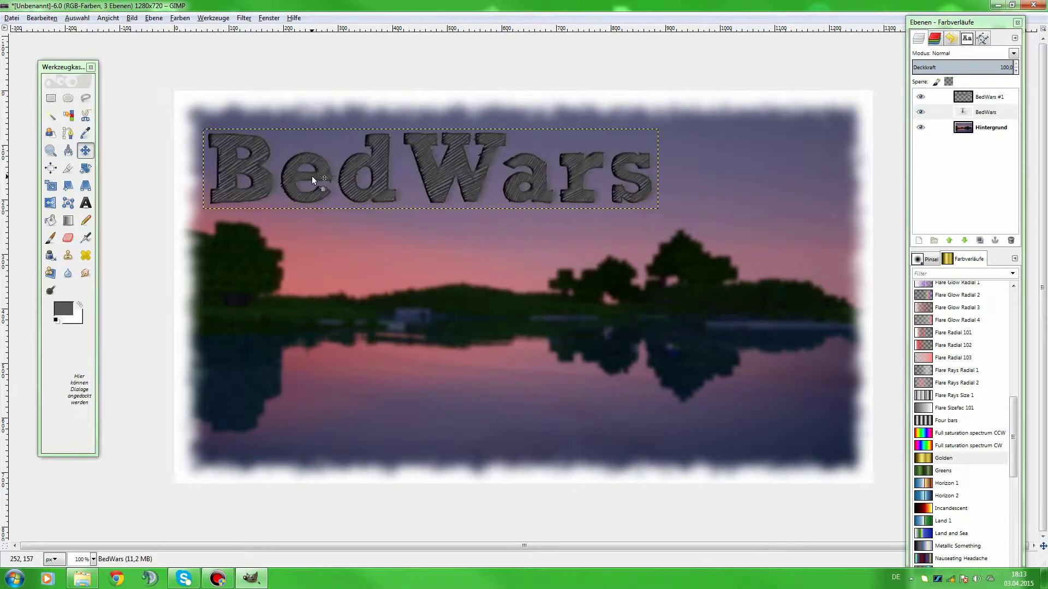
{"action": "key", "text": "Up"}
{"action": "key", "text": "Up"}
{"action": "key", "text": "Up"}
{"action": "key", "text": "Up"}
{"action": "key", "text": "Up"}
{"action": "key", "text": "Up"}
{"action": "key", "text": "Up"}
{"action": "key", "text": "Up"}
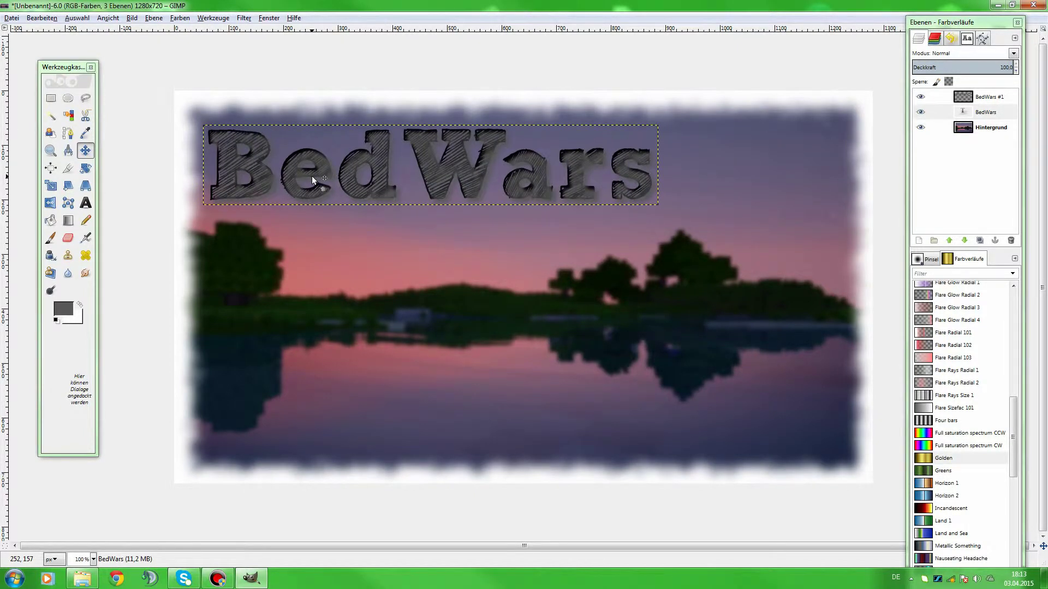
{"action": "key", "text": "Right"}
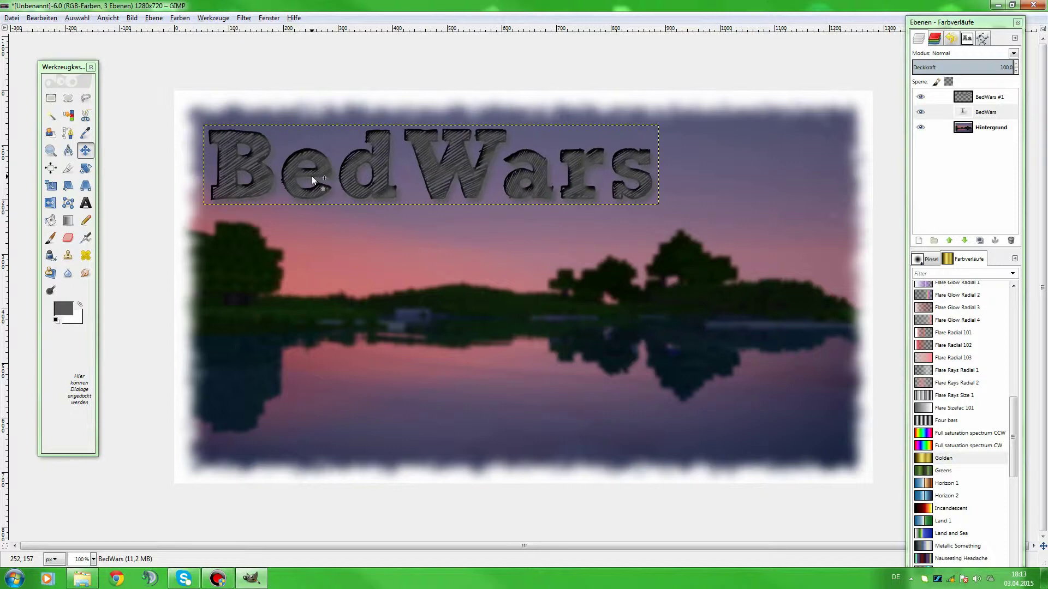
{"action": "left_click_drag", "start_coordinate": [950, 116], "coordinate": [977, 95]}
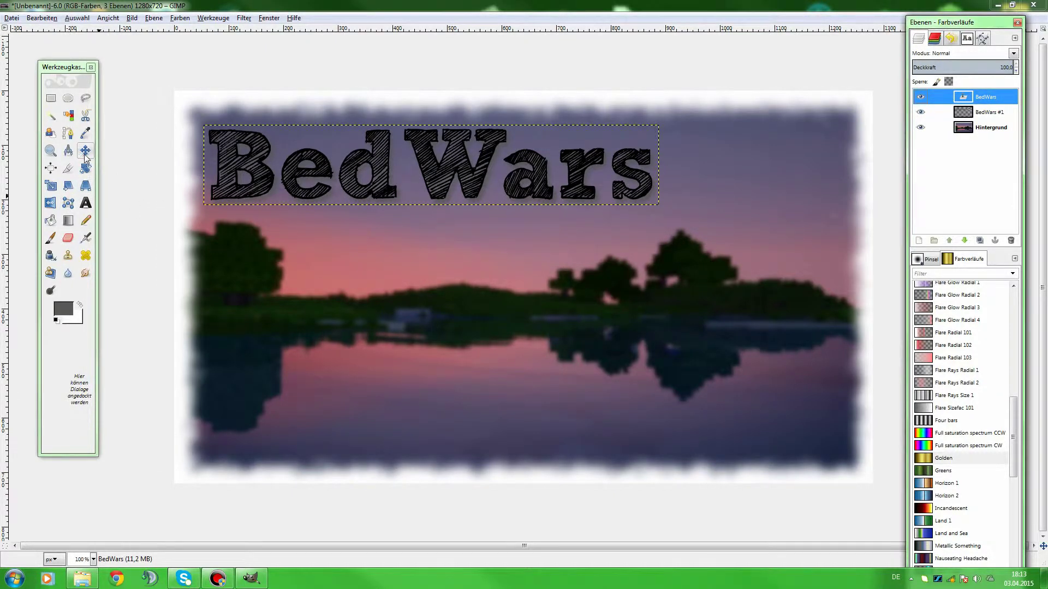
{"action": "left_click_drag", "start_coordinate": [329, 269], "coordinate": [289, 189]}
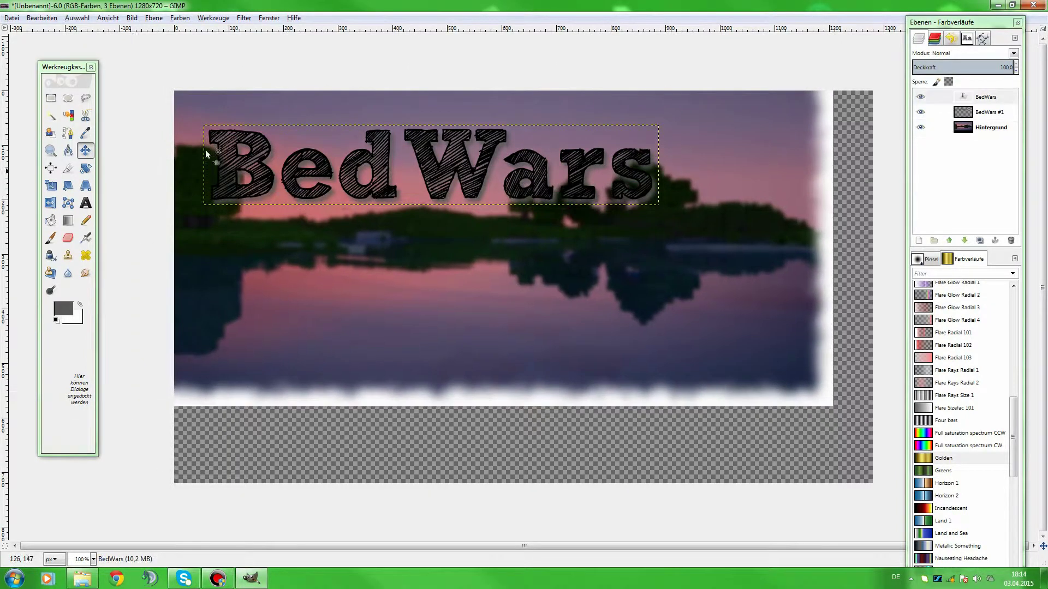
{"action": "left_click", "coordinate": [42, 18]}
{"action": "left_click", "coordinate": [54, 30]}
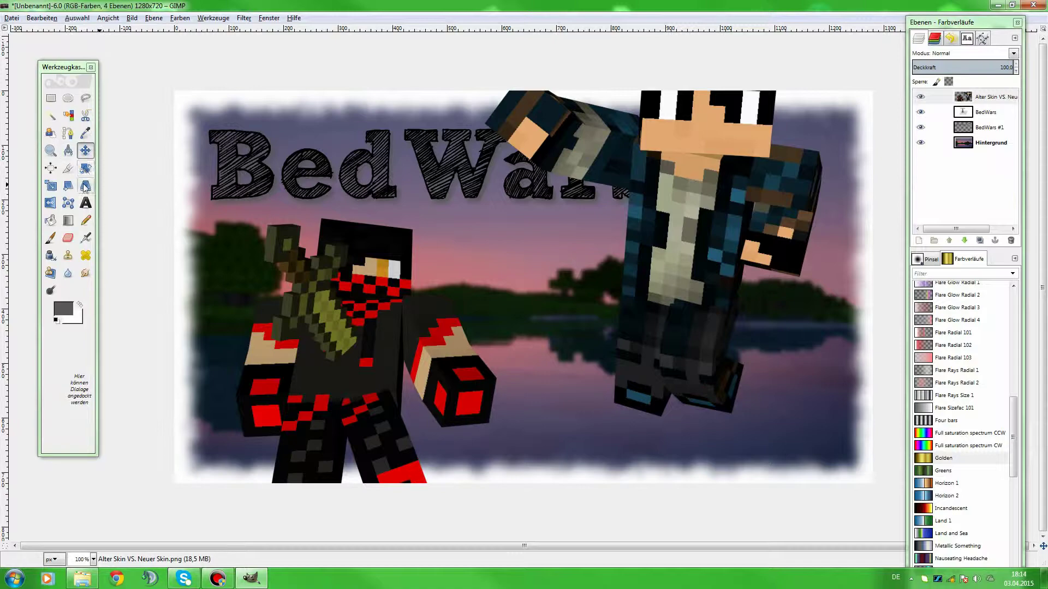
Scale down the Alter Skin VS. Neuer Skin.png layer proportionally and move it toward the middle of the picture.
{"action": "left_click", "coordinate": [51, 186]}
{"action": "left_click", "coordinate": [374, 293]}
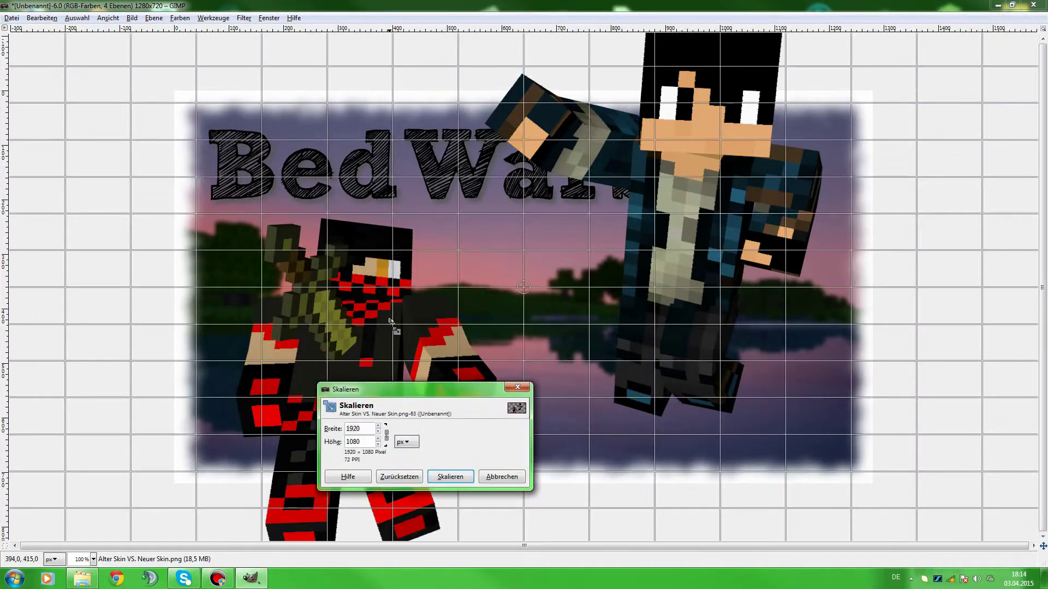
{"action": "left_click", "coordinate": [377, 445]}
{"action": "left_click_drag", "start_coordinate": [377, 444], "coordinate": [378, 445]}
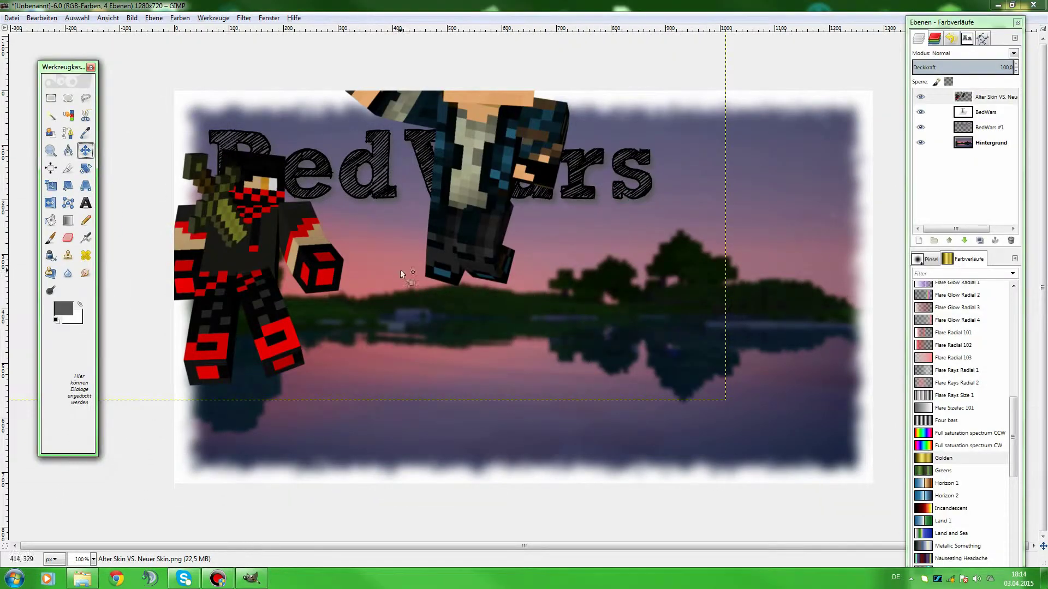
{"action": "left_click_drag", "start_coordinate": [401, 270], "coordinate": [491, 410]}
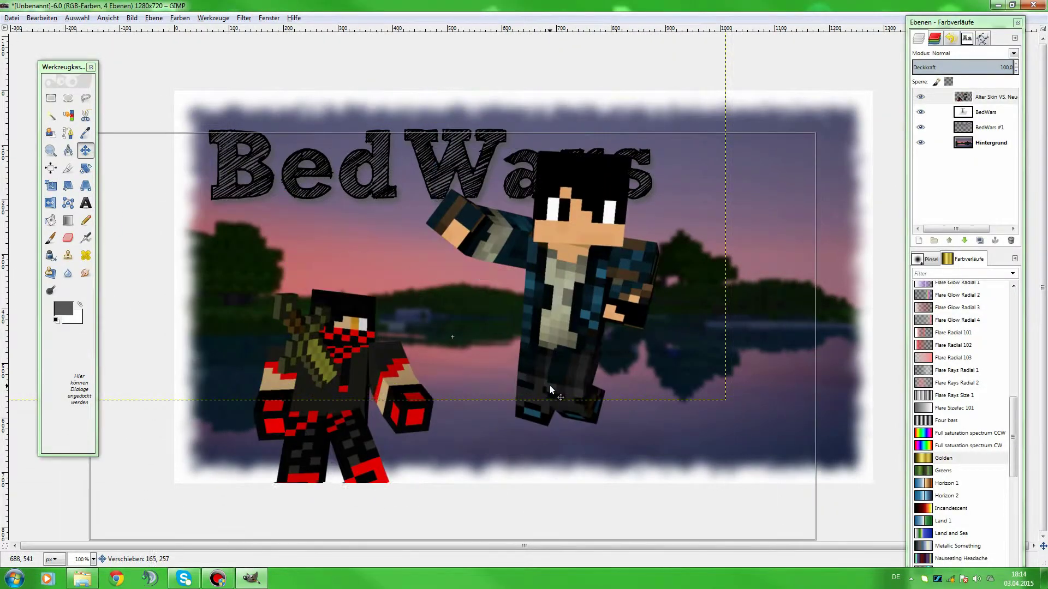
Erase the red-masked character with an eraser of about 426 px and move the remaining character to the picture's lower right.
{"action": "double_click", "coordinate": [68, 239]}
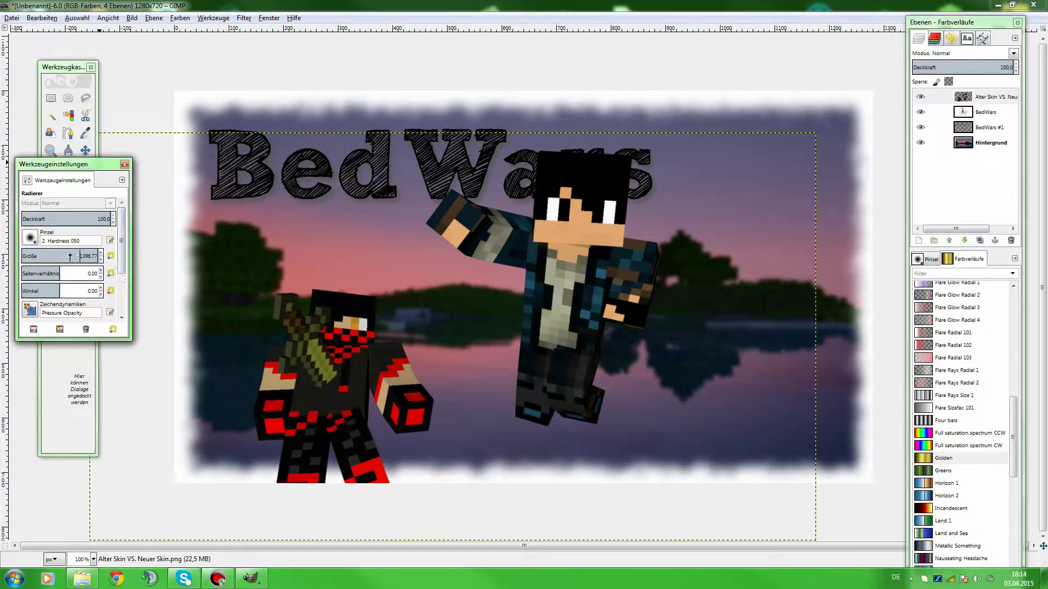
{"action": "mouse_move", "coordinate": [70, 256]}
{"action": "left_mouse_down"}
{"action": "mouse_move", "coordinate": [26, 255]}
{"action": "mouse_move", "coordinate": [53, 256]}
{"action": "left_mouse_up"}
{"action": "mouse_move", "coordinate": [349, 436]}
{"action": "left_mouse_down"}
{"action": "mouse_move", "coordinate": [309, 332]}
{"action": "mouse_move", "coordinate": [396, 428]}
{"action": "mouse_move", "coordinate": [325, 462]}
{"action": "mouse_move", "coordinate": [281, 382]}
{"action": "left_mouse_up"}
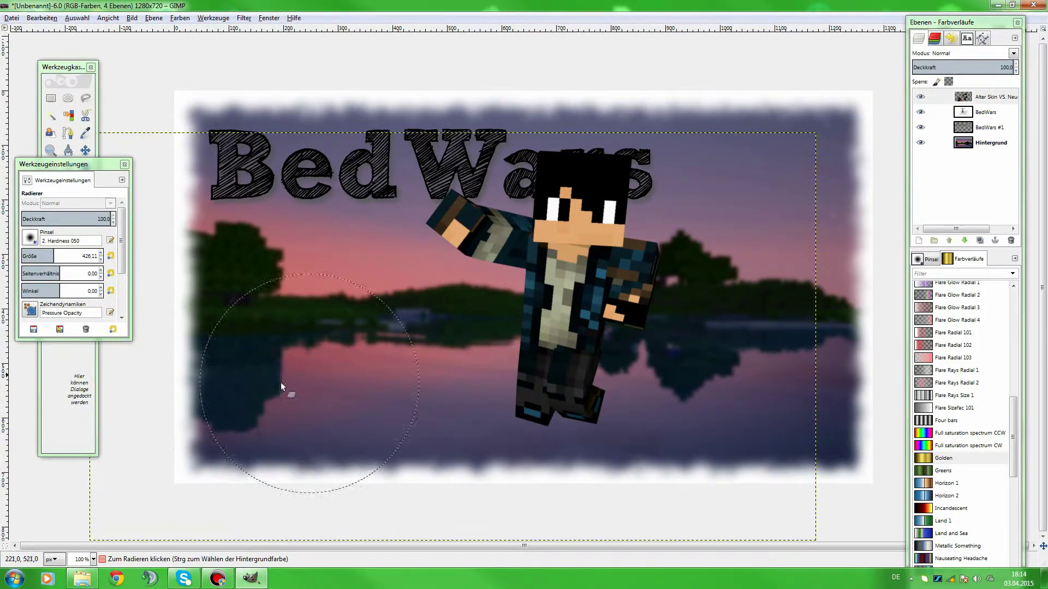
{"action": "left_click", "coordinate": [125, 165]}
{"action": "left_click", "coordinate": [85, 150]}
{"action": "left_click_drag", "start_coordinate": [568, 315], "coordinate": [758, 342]}
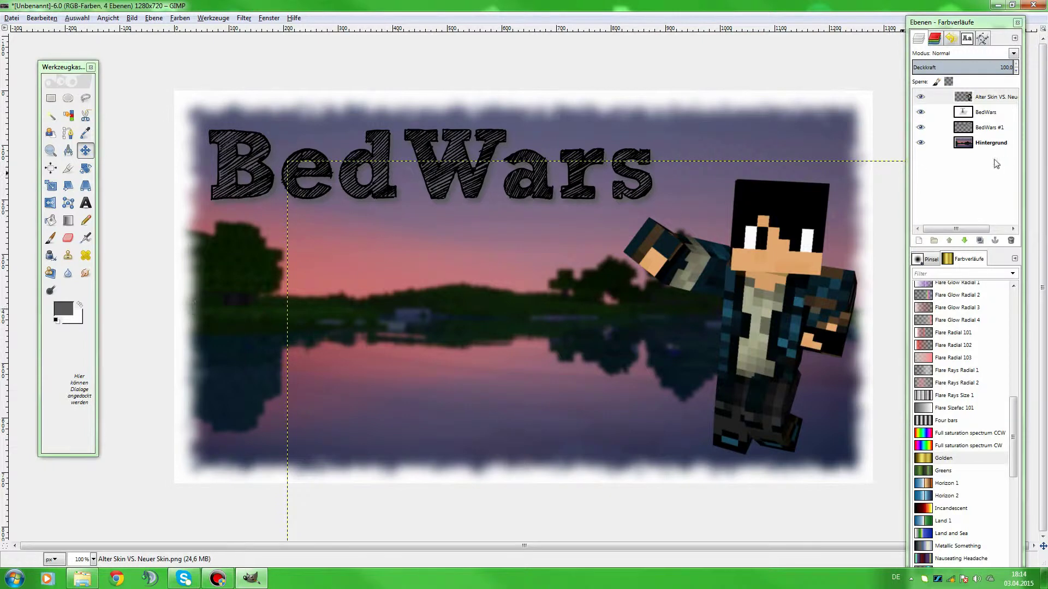
Add the text "Alle abgeschlachtet!!!" directly above the Hintergrund layer, in a box about 979 × 79 px along the picture's bottom edge.
{"action": "left_click", "coordinate": [991, 143]}
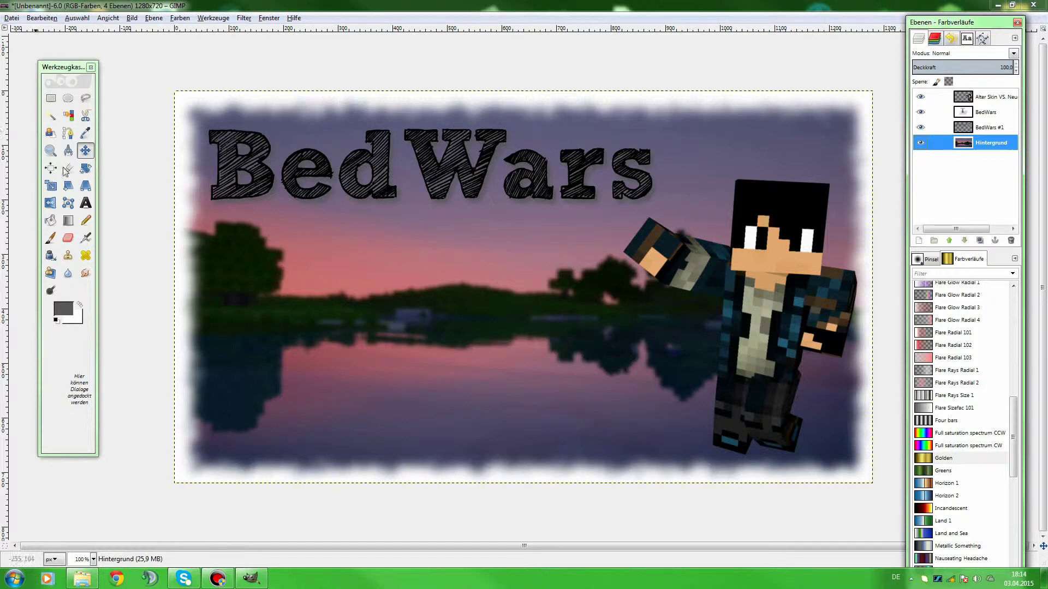
{"action": "left_click", "coordinate": [86, 202]}
{"action": "left_click_drag", "start_coordinate": [207, 413], "coordinate": [741, 456]}
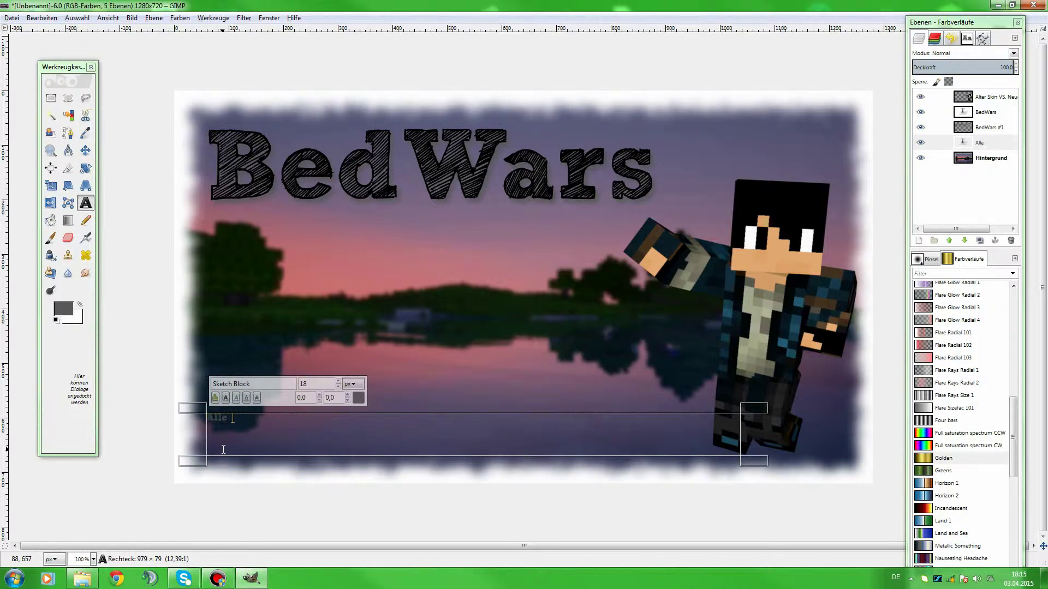
{"action": "type", "text": "lle abgeschö"}
Set the whole "Alle abgeschlachtet!!!" text to 75 px and resize its box to fit the lettering.
{"action": "key", "text": "ctrl+a"}
{"action": "left_click_drag", "start_coordinate": [336, 387], "coordinate": [339, 384]}
{"action": "scroll", "coordinate": [338, 382], "scroll_direction": "up", "scroll_amount": 10}
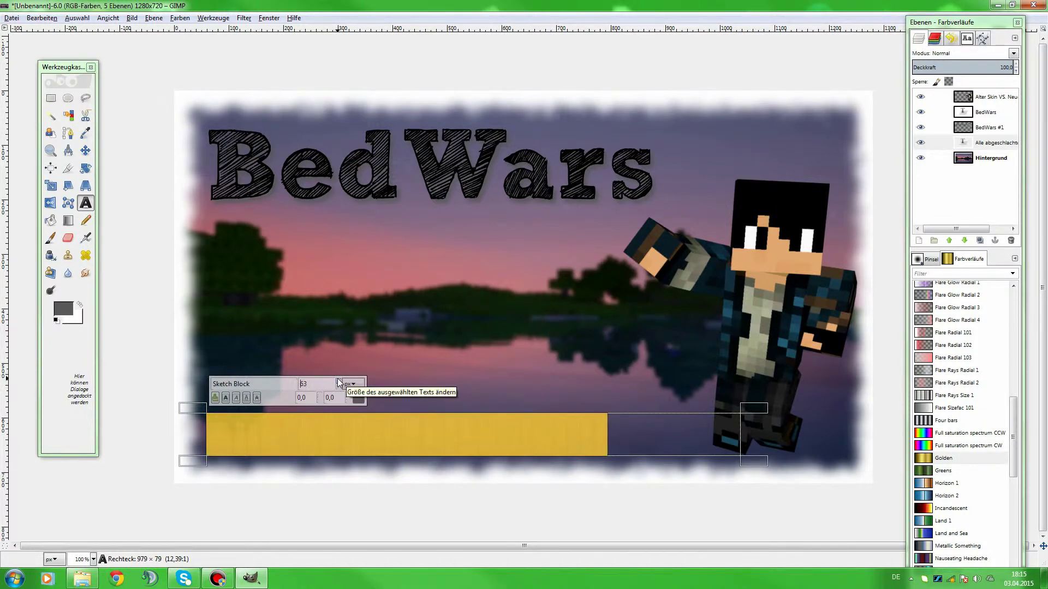
{"action": "left_click", "coordinate": [644, 421]}
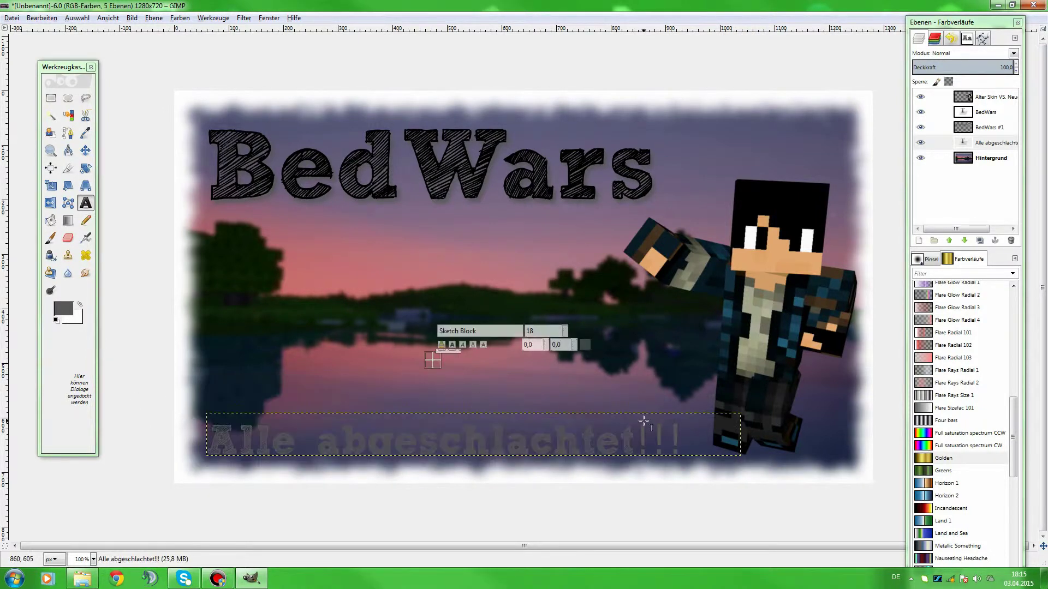
{"action": "left_click", "coordinate": [338, 448]}
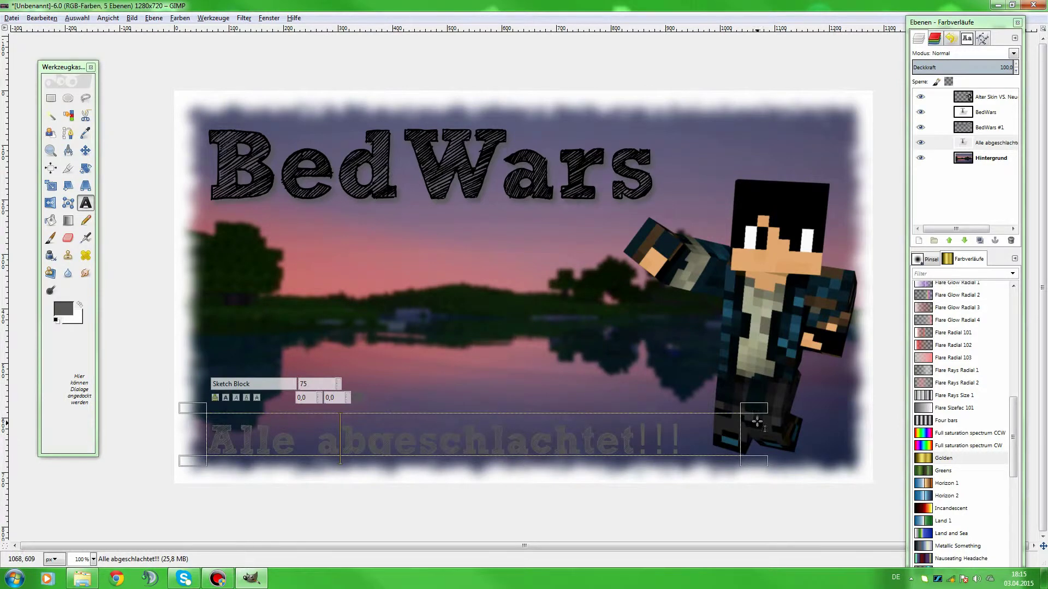
{"action": "mouse_move", "coordinate": [756, 413]}
{"action": "left_mouse_down"}
{"action": "mouse_move", "coordinate": [736, 369]}
{"action": "mouse_move", "coordinate": [742, 404]}
{"action": "left_mouse_up"}
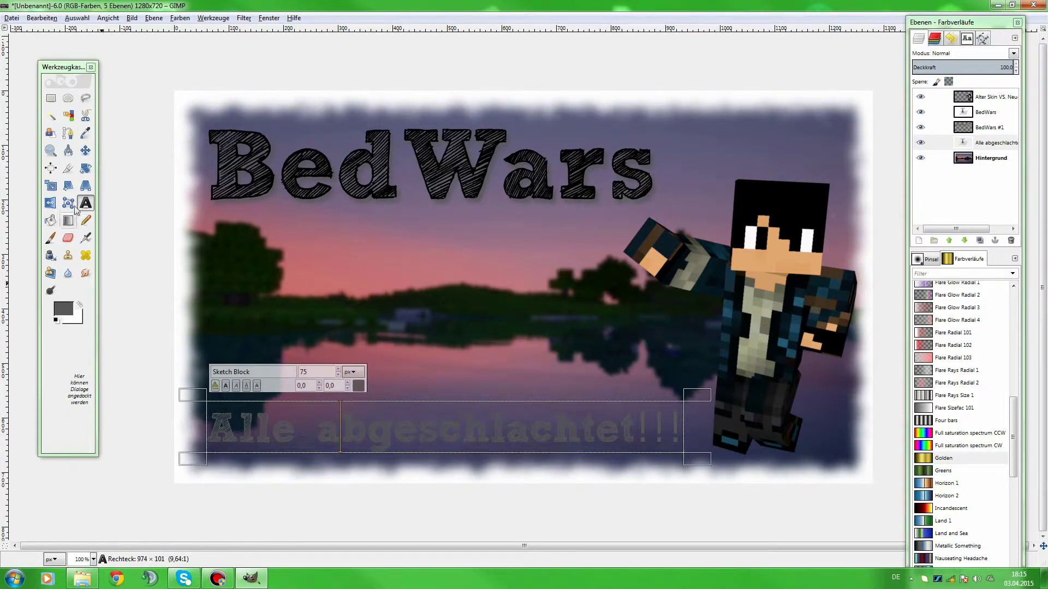
Move the "Alle abgeschlachtet!!!" text slightly left and down, and adjust its box to about 875 × 100 px.
{"action": "left_click", "coordinate": [85, 150]}
{"action": "left_click_drag", "start_coordinate": [263, 430], "coordinate": [258, 446]}
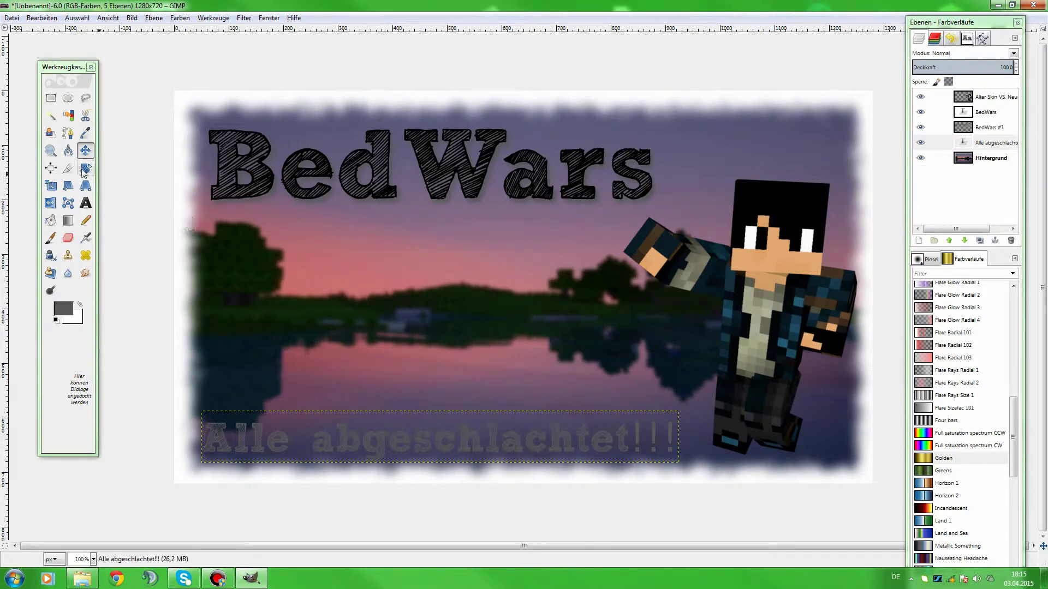
{"action": "left_click", "coordinate": [85, 205]}
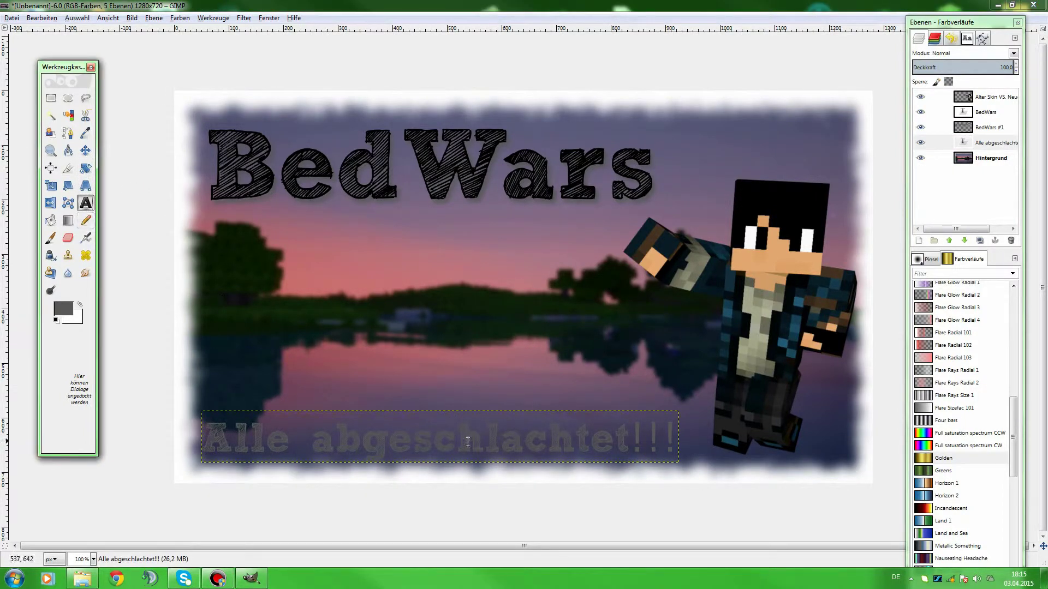
{"action": "left_click", "coordinate": [677, 446]}
{"action": "left_click_drag", "start_coordinate": [683, 407], "coordinate": [704, 406]}
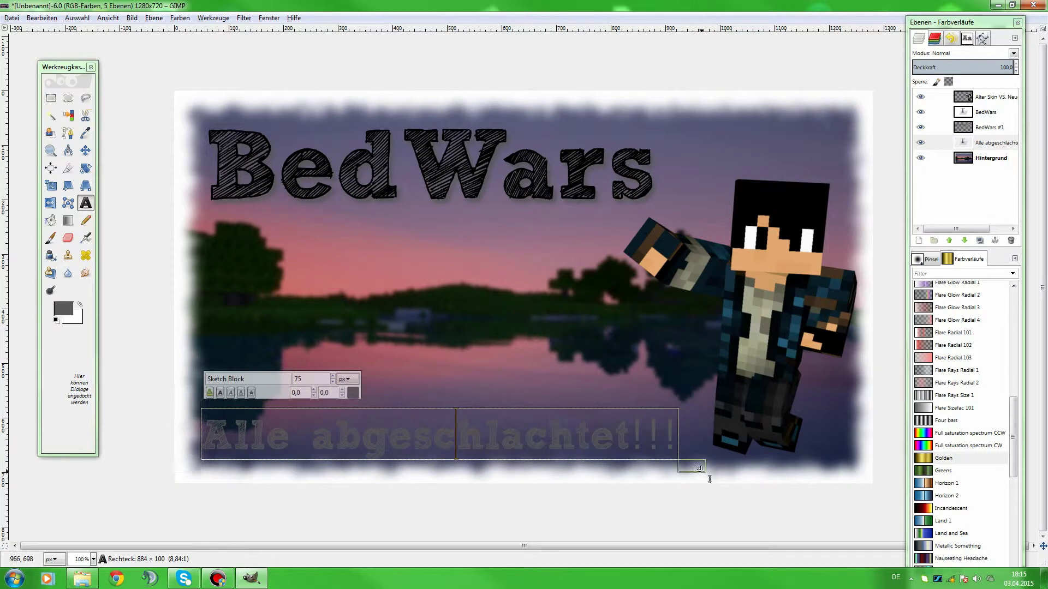
{"action": "left_click_drag", "start_coordinate": [696, 472], "coordinate": [698, 476]}
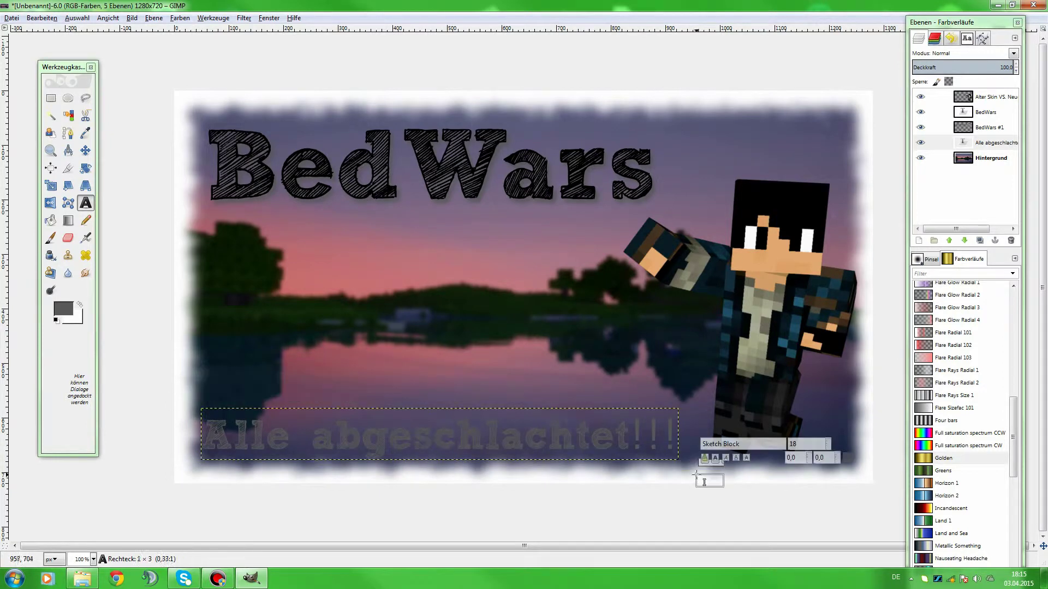
Change the colour of the whole "Alle abgeschlachtet!!!" text to black.
{"action": "left_click", "coordinate": [648, 421]}
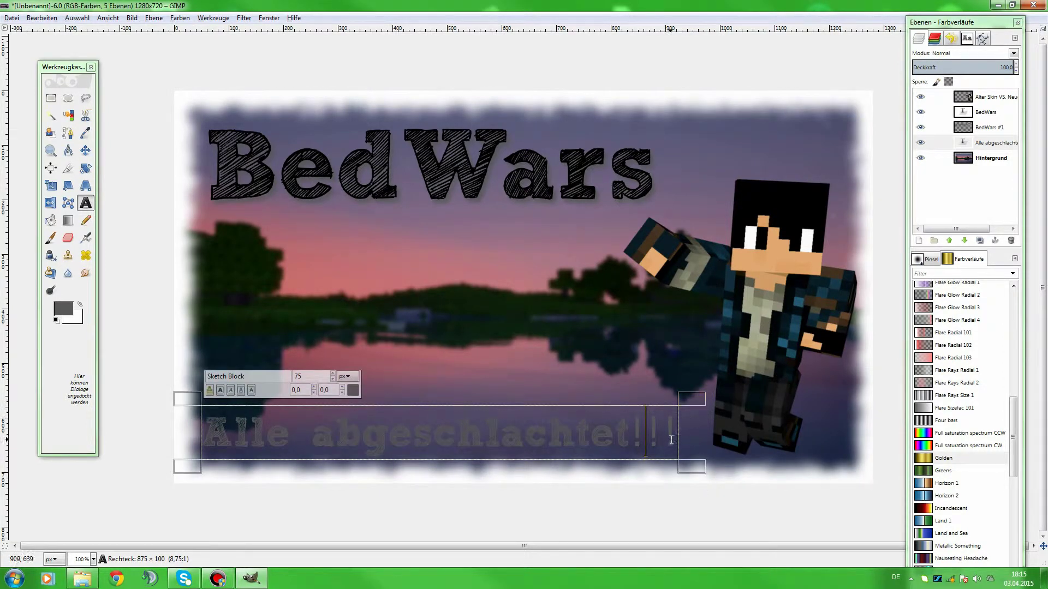
{"action": "left_click_drag", "start_coordinate": [671, 440], "coordinate": [202, 436]}
{"action": "left_click", "coordinate": [353, 390]}
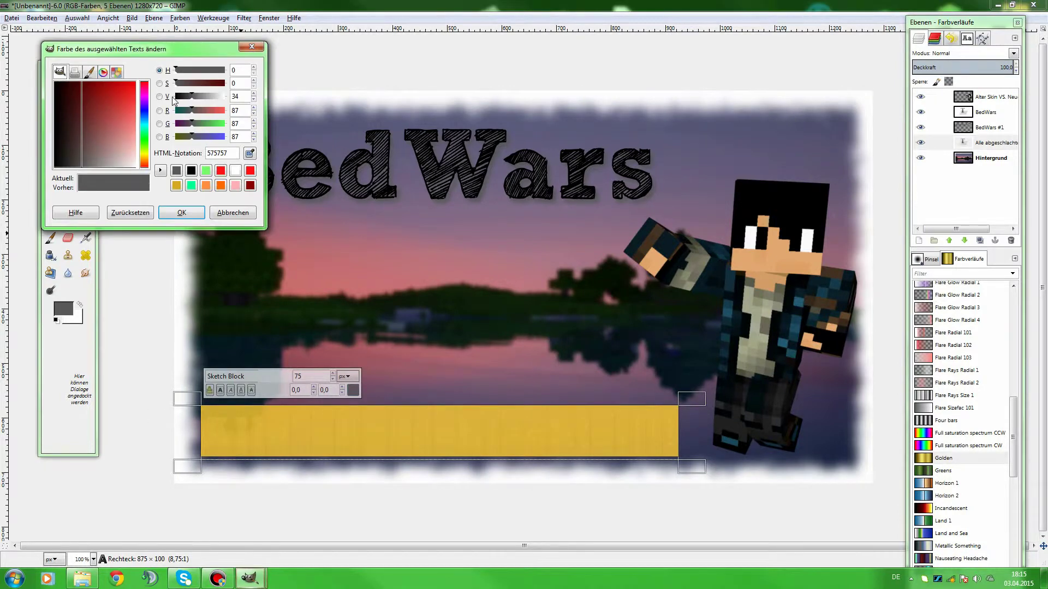
{"action": "left_click", "coordinate": [191, 172]}
{"action": "left_click", "coordinate": [182, 213]}
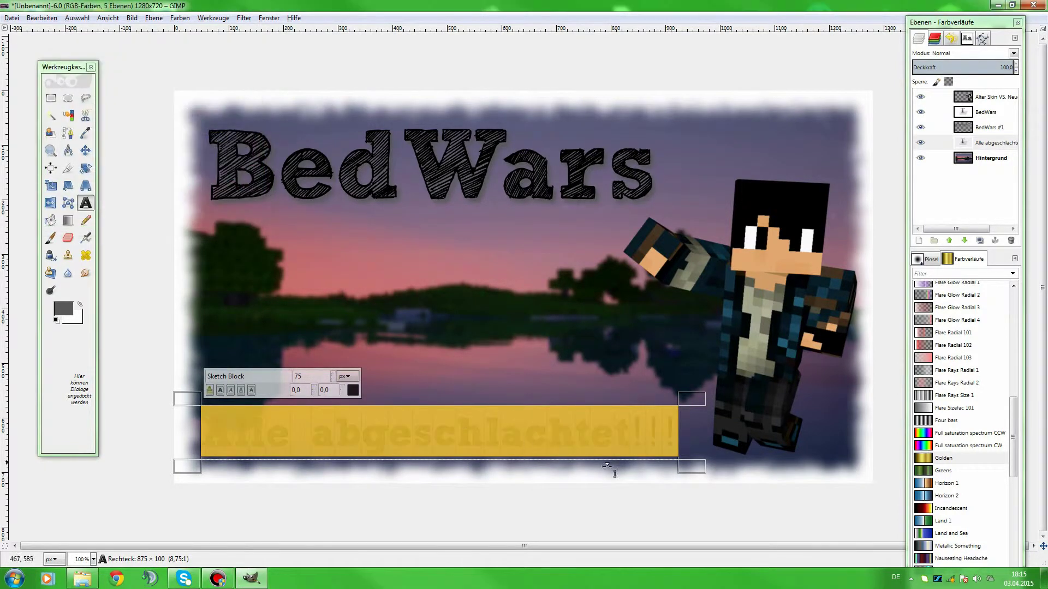
Add the text "#8" in a new box about 723 × 199 px between the BedWars title and the caption.
{"action": "left_click", "coordinate": [648, 447]}
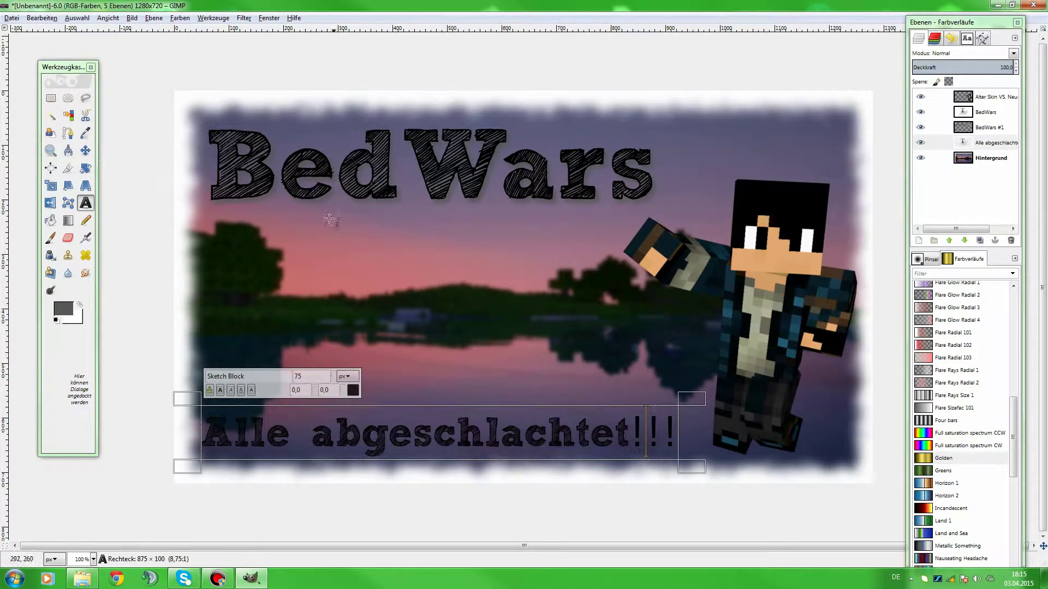
{"action": "left_click", "coordinate": [221, 254]}
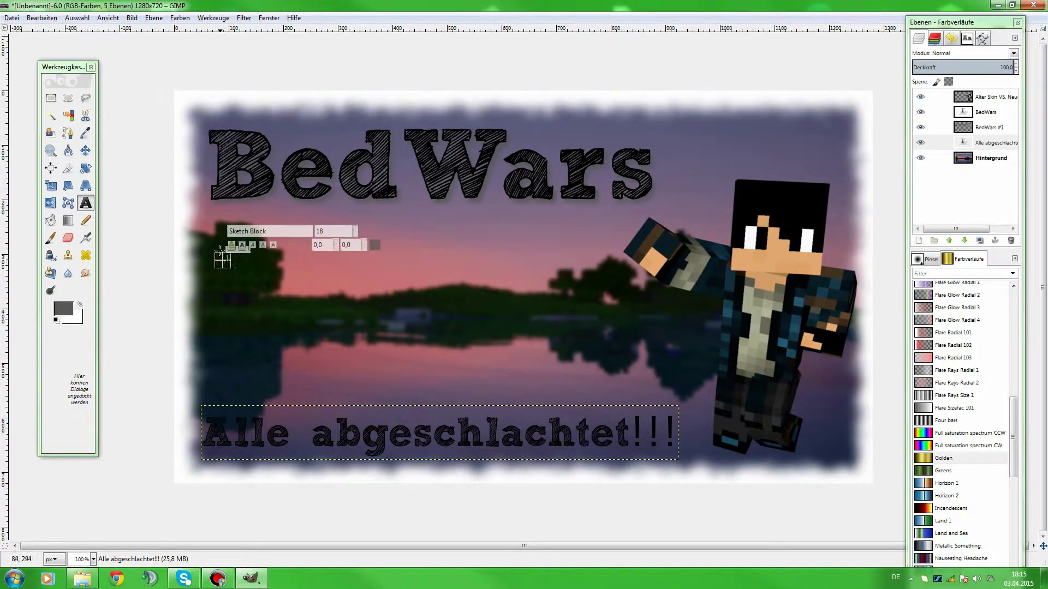
{"action": "left_click_drag", "start_coordinate": [215, 232], "coordinate": [609, 340]}
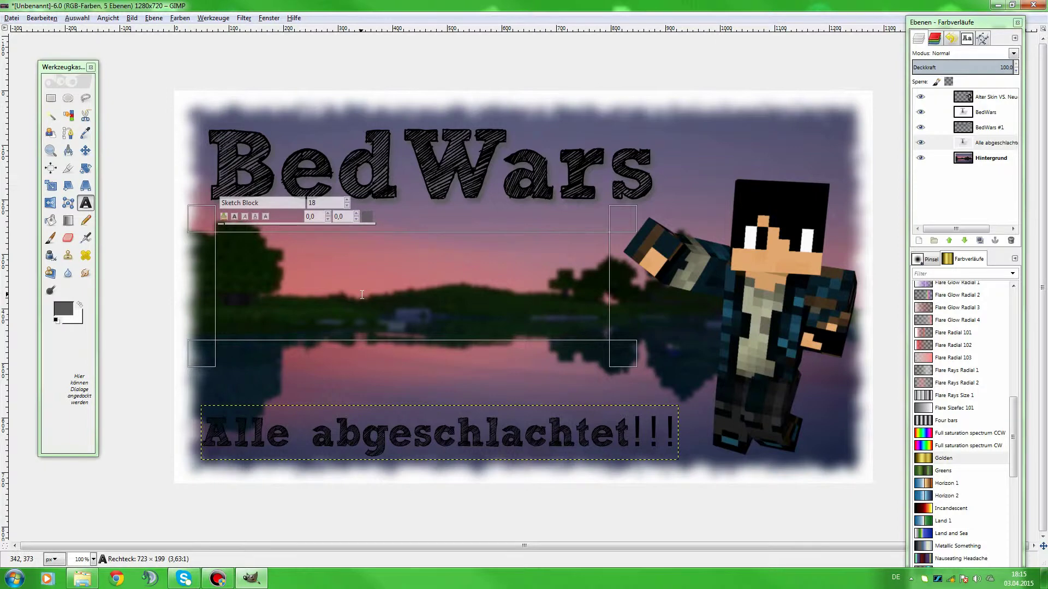
{"action": "type", "text": "#8"}
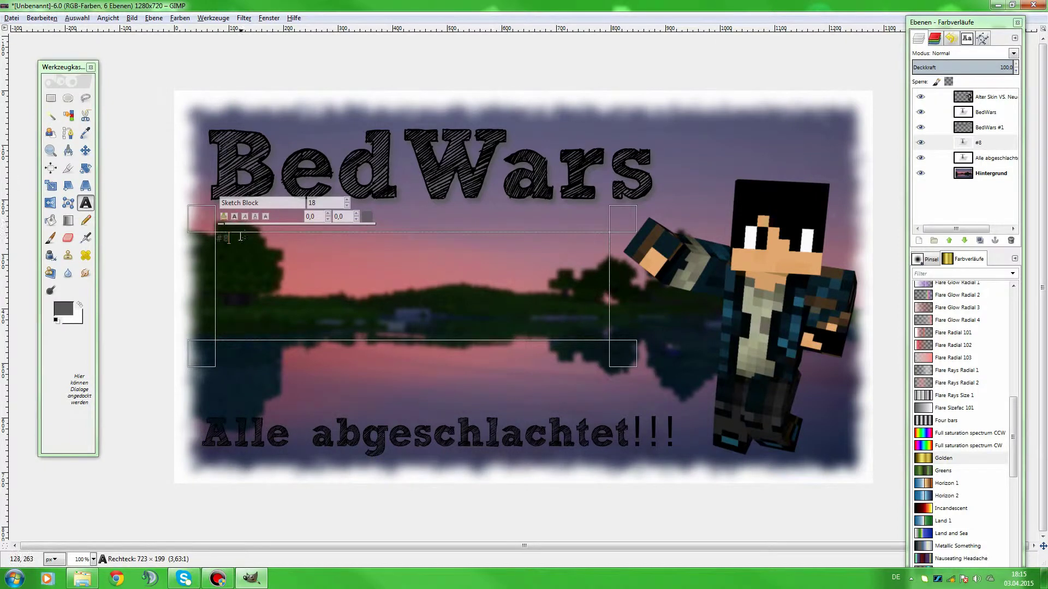
Colour the whole "#8" text black and enlarge it to 226 px in a box of about 698 × 315 px.
{"action": "key", "text": "ctrl+a"}
{"action": "scroll", "coordinate": [347, 203], "scroll_direction": "up", "scroll_amount": 14}
{"action": "scroll", "coordinate": [347, 203], "scroll_direction": "up", "scroll_amount": 20}
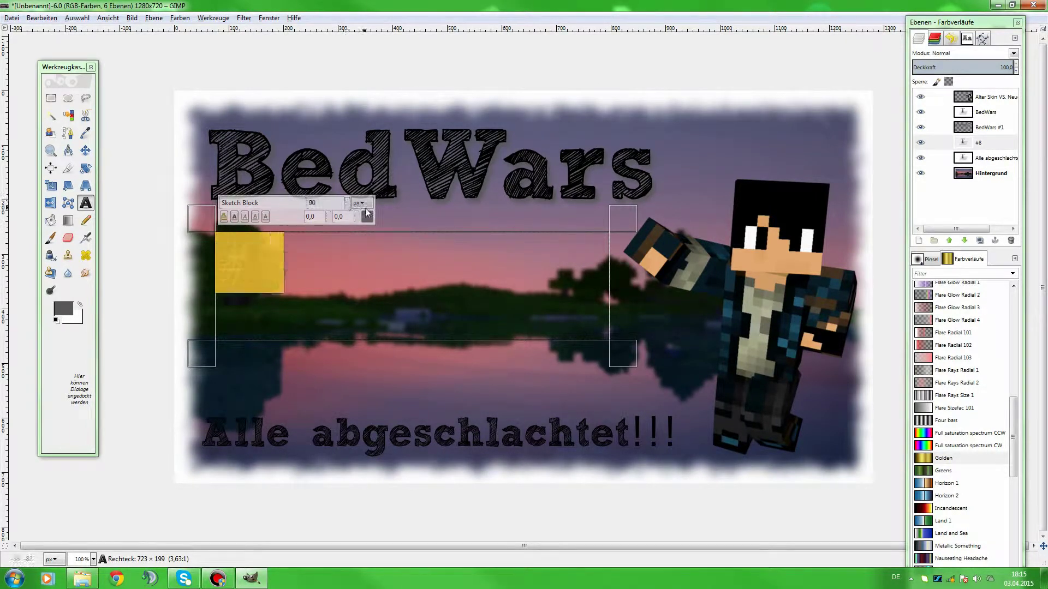
{"action": "left_click", "coordinate": [367, 216]}
{"action": "left_click", "coordinate": [178, 173]}
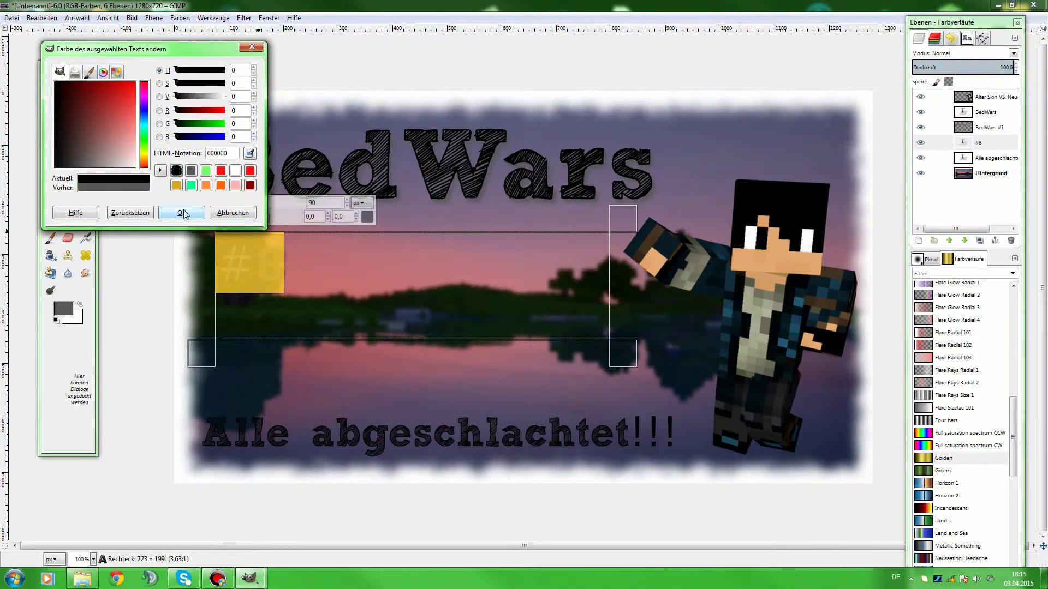
{"action": "left_click", "coordinate": [182, 212]}
{"action": "scroll", "coordinate": [353, 204], "scroll_direction": "up", "scroll_amount": 18}
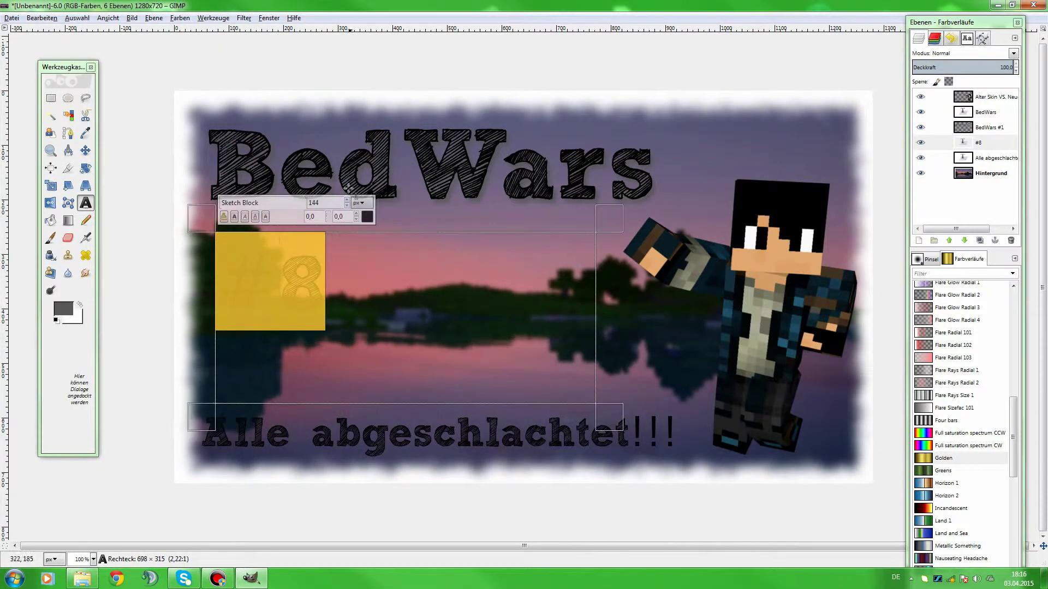
{"action": "scroll", "coordinate": [347, 203], "scroll_direction": "up", "scroll_amount": 20}
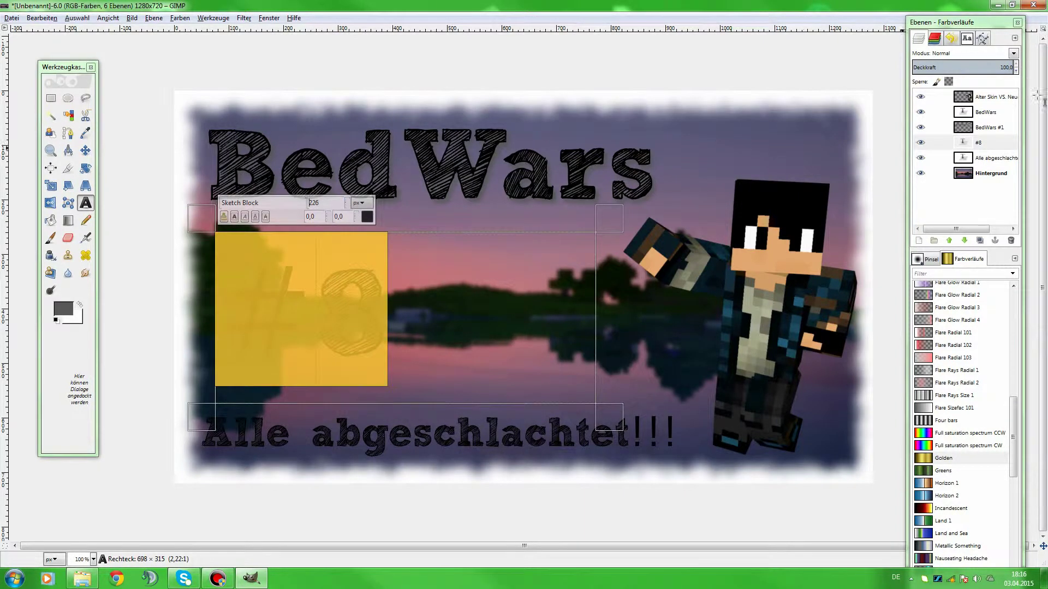
Try the Monotype Corsiva Italic font on the "#8" text.
{"action": "left_click", "coordinate": [966, 39]}
{"action": "scroll", "coordinate": [959, 170], "scroll_direction": "up", "scroll_amount": 10}
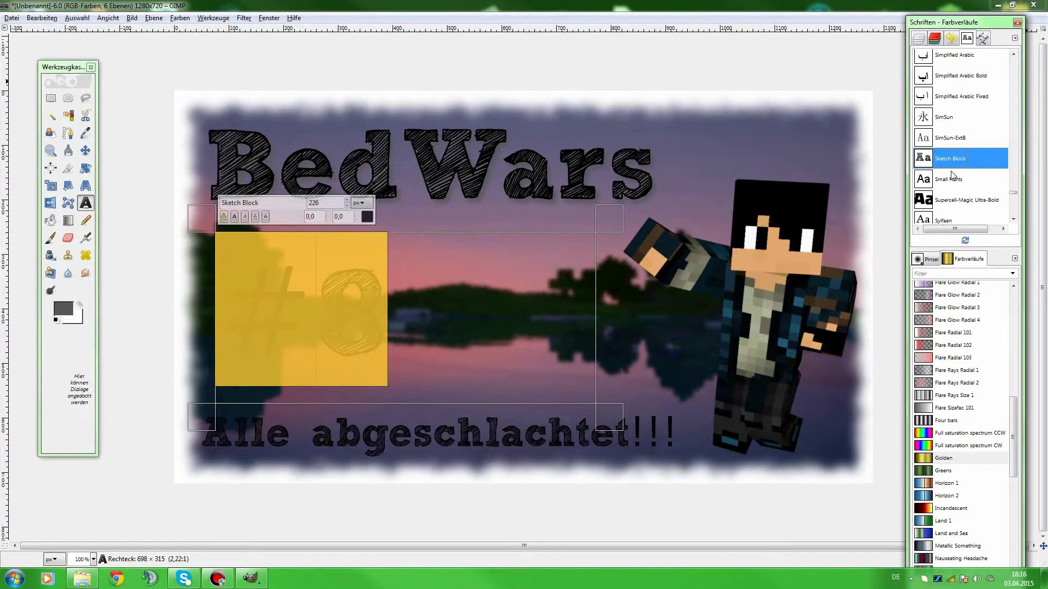
{"action": "scroll", "coordinate": [952, 164], "scroll_direction": "up", "scroll_amount": 10}
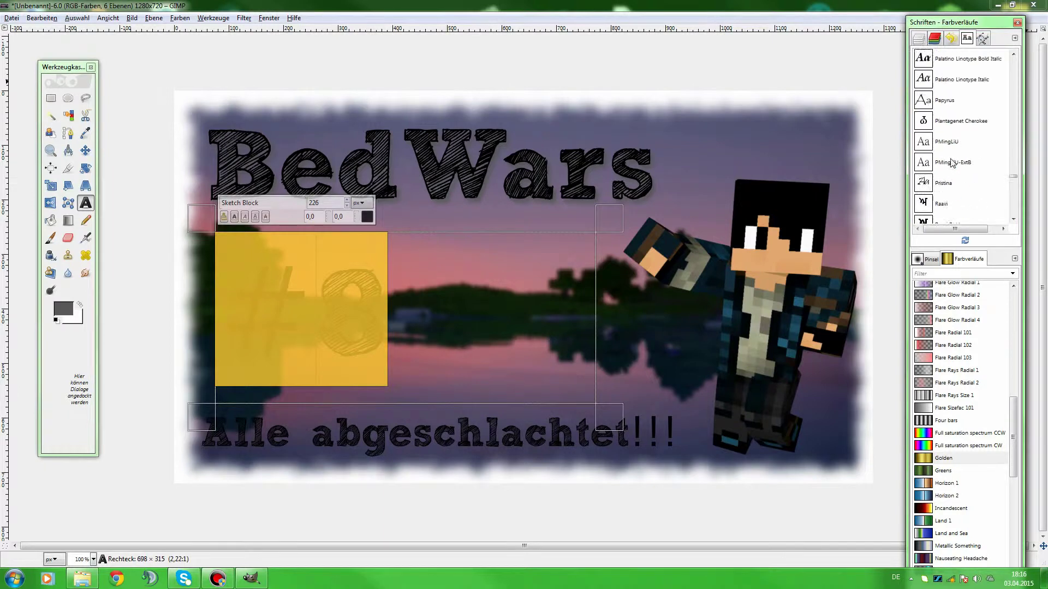
{"action": "scroll", "coordinate": [952, 159], "scroll_direction": "down", "scroll_amount": 3}
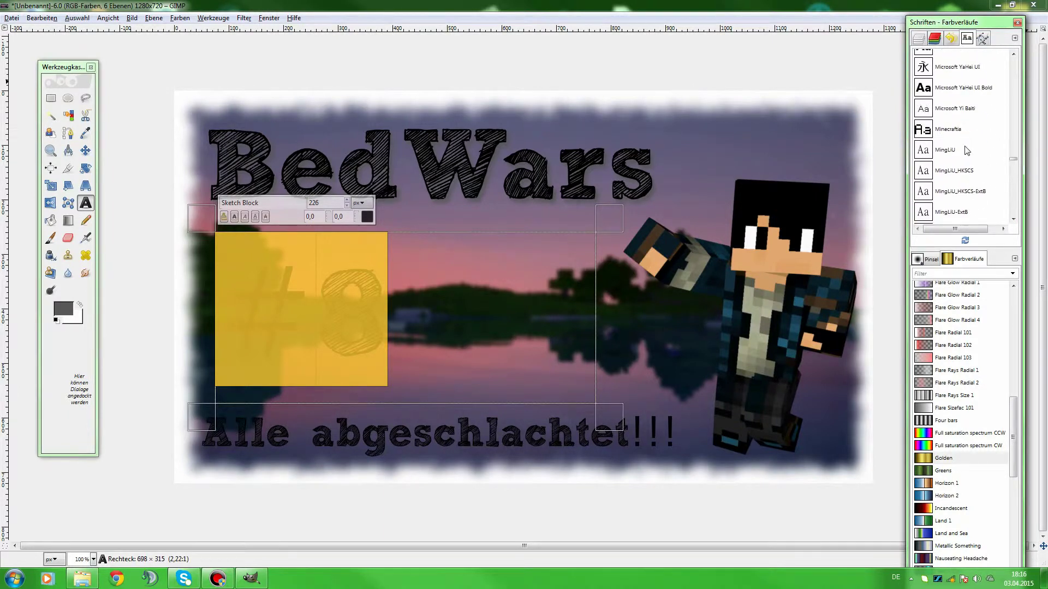
{"action": "scroll", "coordinate": [939, 157], "scroll_direction": "down", "scroll_amount": 2}
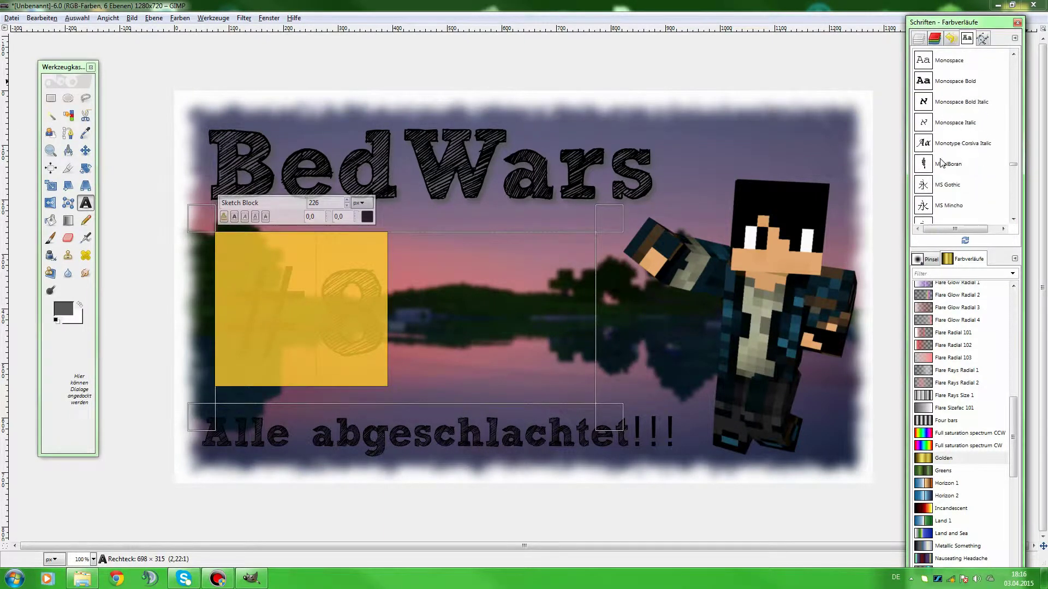
{"action": "left_click", "coordinate": [960, 143]}
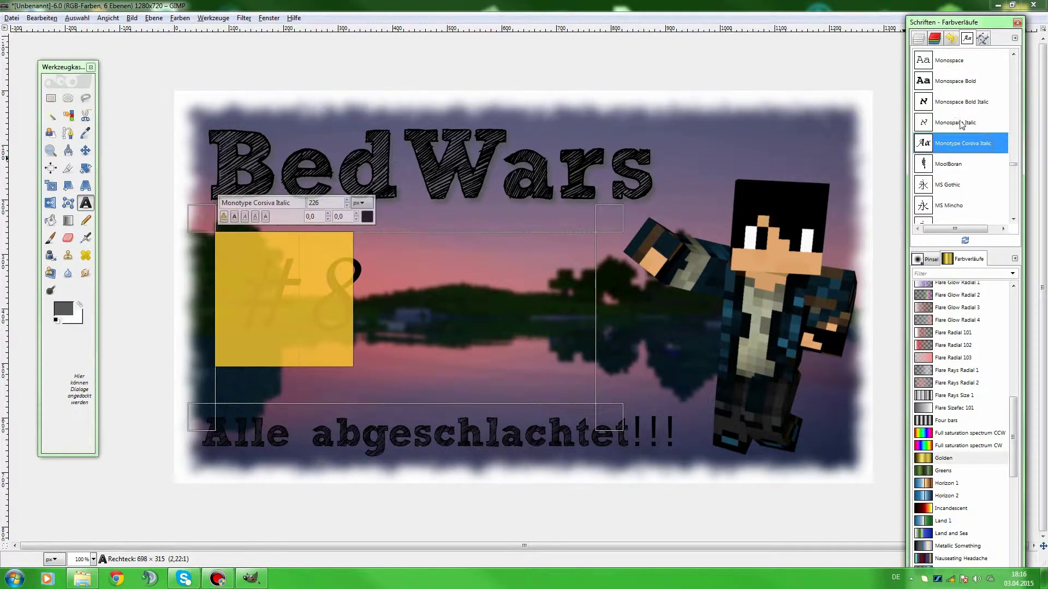
Try the RollandinEmilie font and the THEmemefont font on the "#8" text.
{"action": "scroll", "coordinate": [957, 131], "scroll_direction": "down", "scroll_amount": 5}
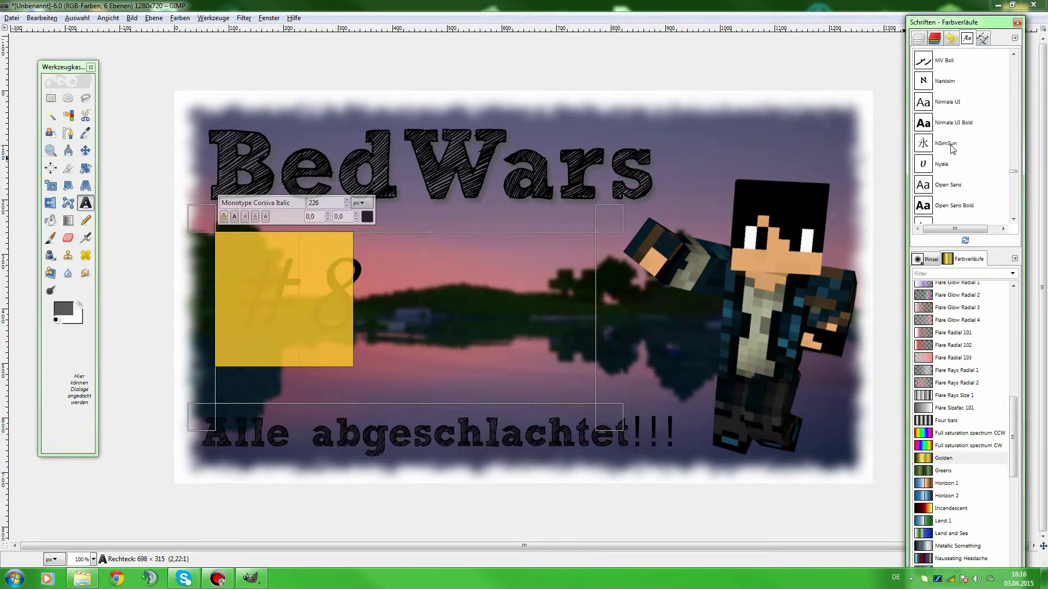
{"action": "scroll", "coordinate": [952, 150], "scroll_direction": "down", "scroll_amount": 3}
{"action": "scroll", "coordinate": [952, 150], "scroll_direction": "down", "scroll_amount": 5}
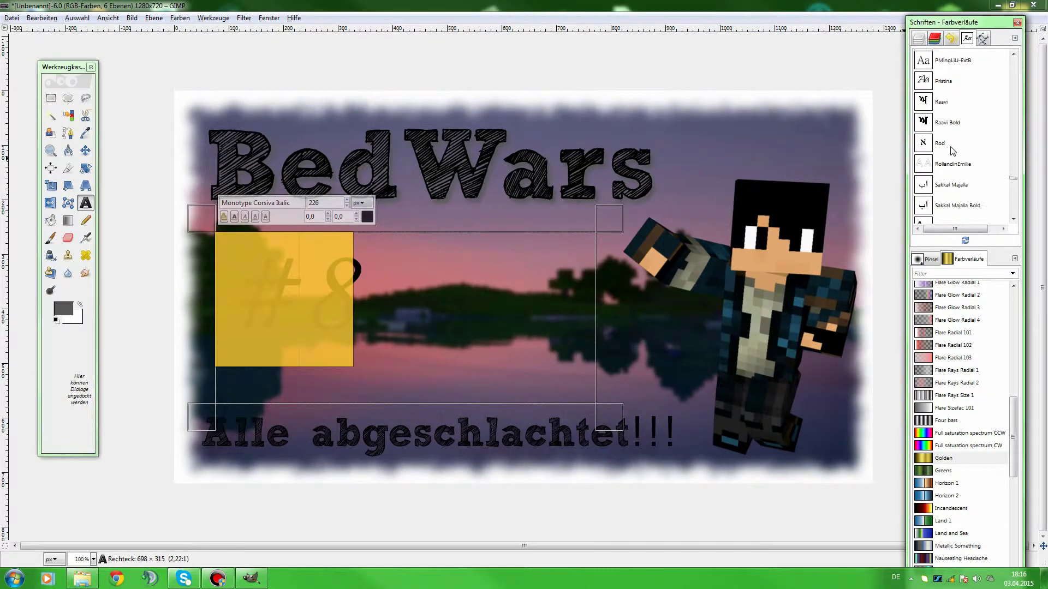
{"action": "left_click", "coordinate": [926, 141]}
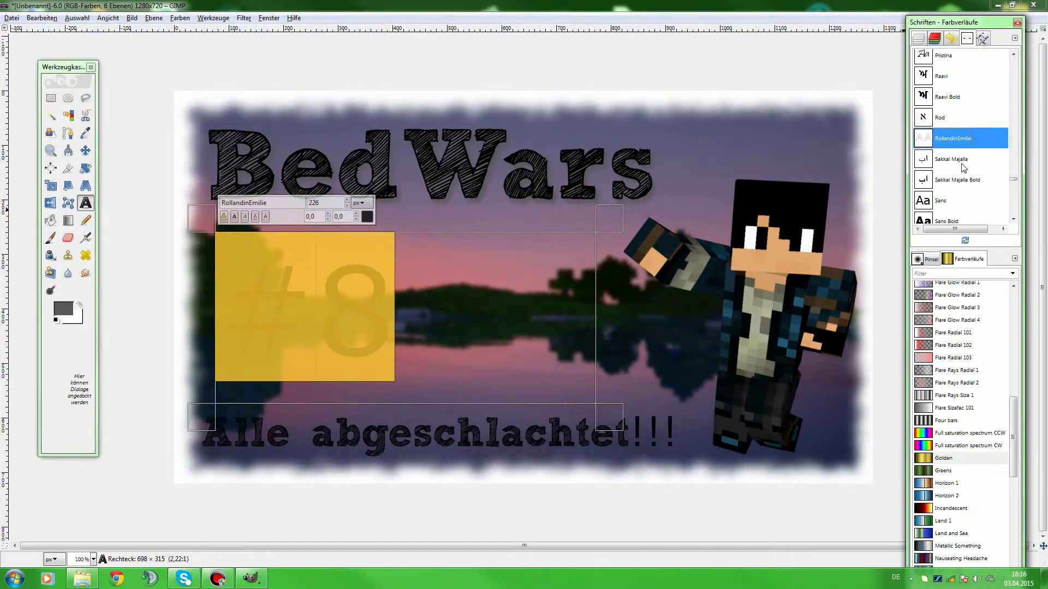
{"action": "scroll", "coordinate": [968, 173], "scroll_direction": "down", "scroll_amount": 2}
{"action": "scroll", "coordinate": [960, 162], "scroll_direction": "down", "scroll_amount": 10}
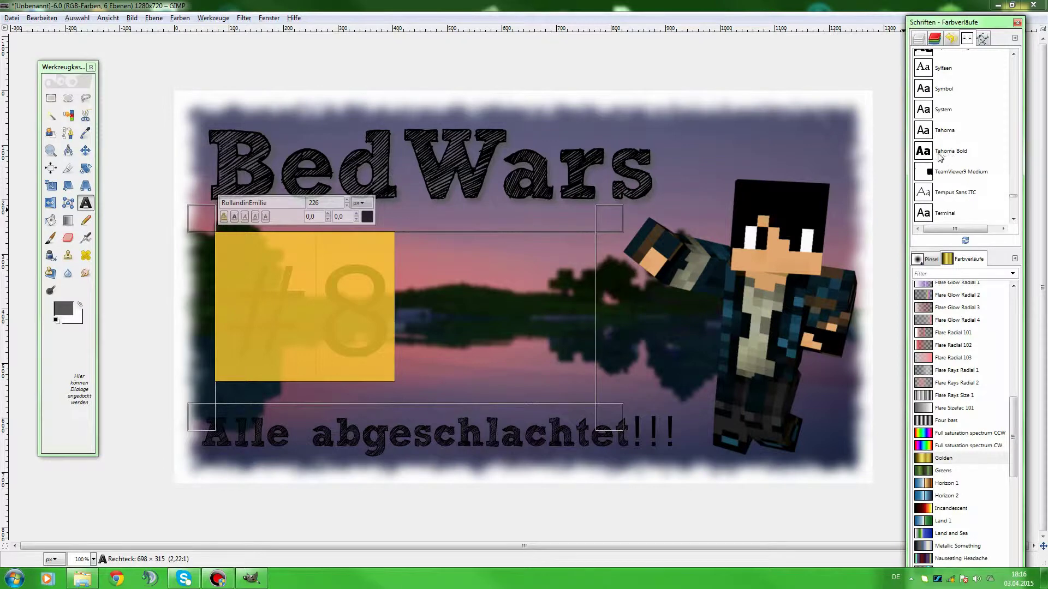
{"action": "scroll", "coordinate": [959, 163], "scroll_direction": "down", "scroll_amount": 4}
{"action": "left_click", "coordinate": [921, 144]}
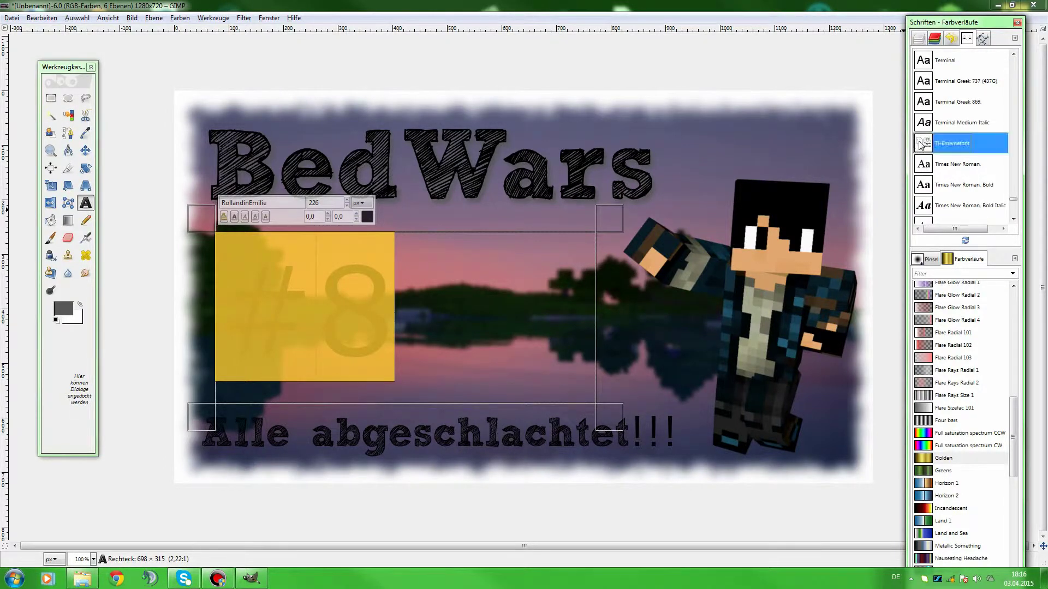
Set the "#8" text in the ZOMBIFIED font and enlarge it to 276 px.
{"action": "scroll", "coordinate": [973, 105], "scroll_direction": "down", "scroll_amount": 6}
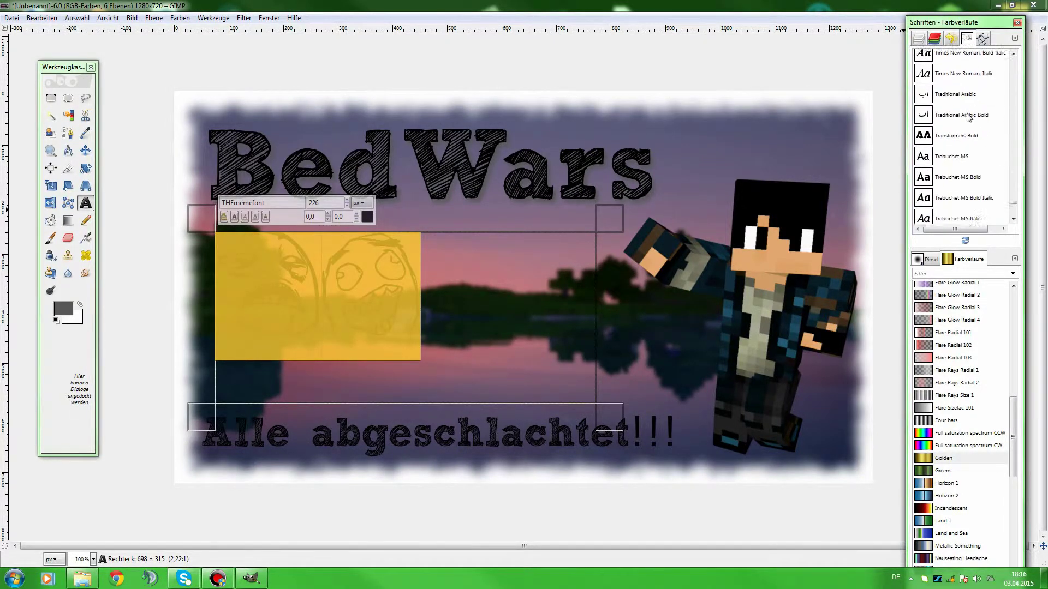
{"action": "scroll", "coordinate": [962, 119], "scroll_direction": "down", "scroll_amount": 3}
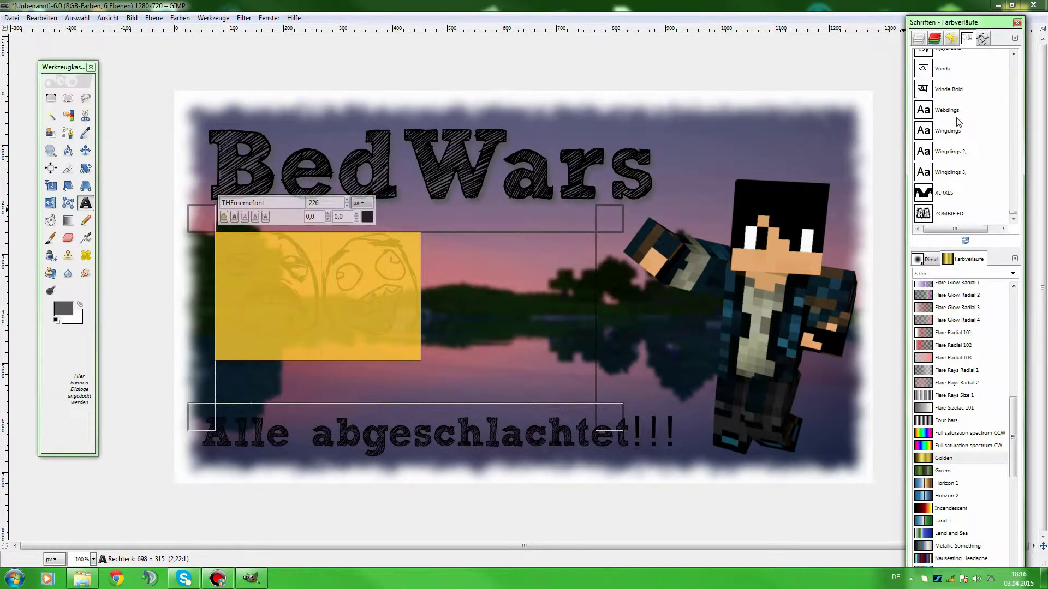
{"action": "left_click", "coordinate": [931, 213]}
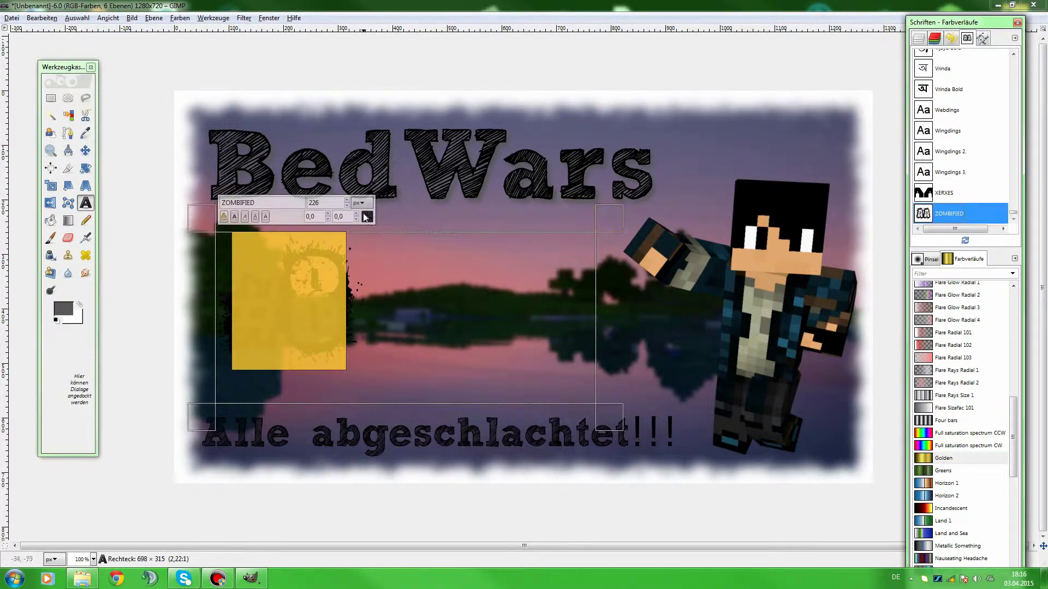
{"action": "left_click", "coordinate": [346, 201]}
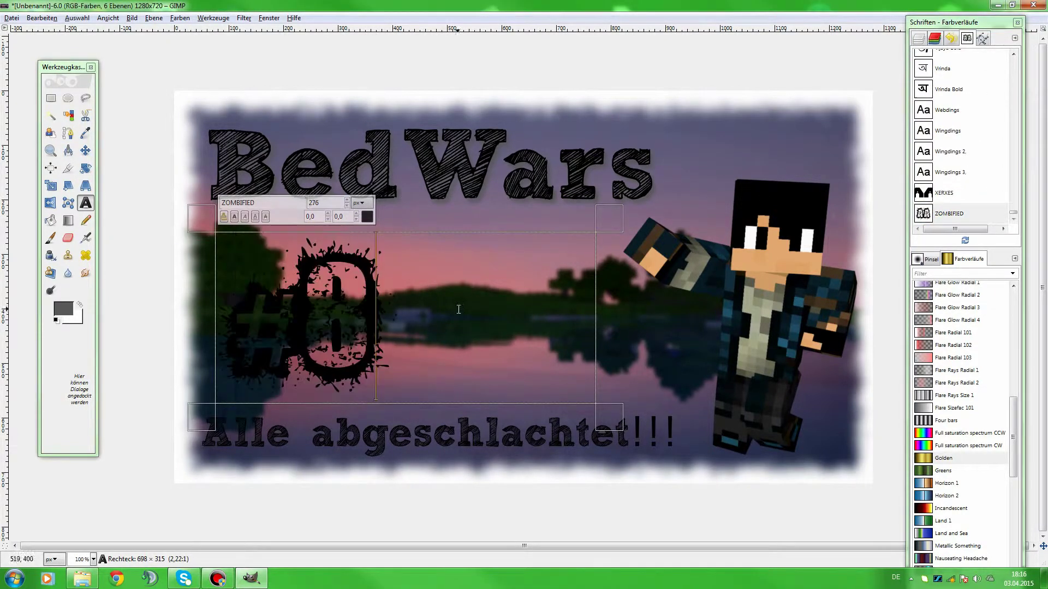
{"action": "left_click_drag", "start_coordinate": [231, 317], "coordinate": [356, 332]}
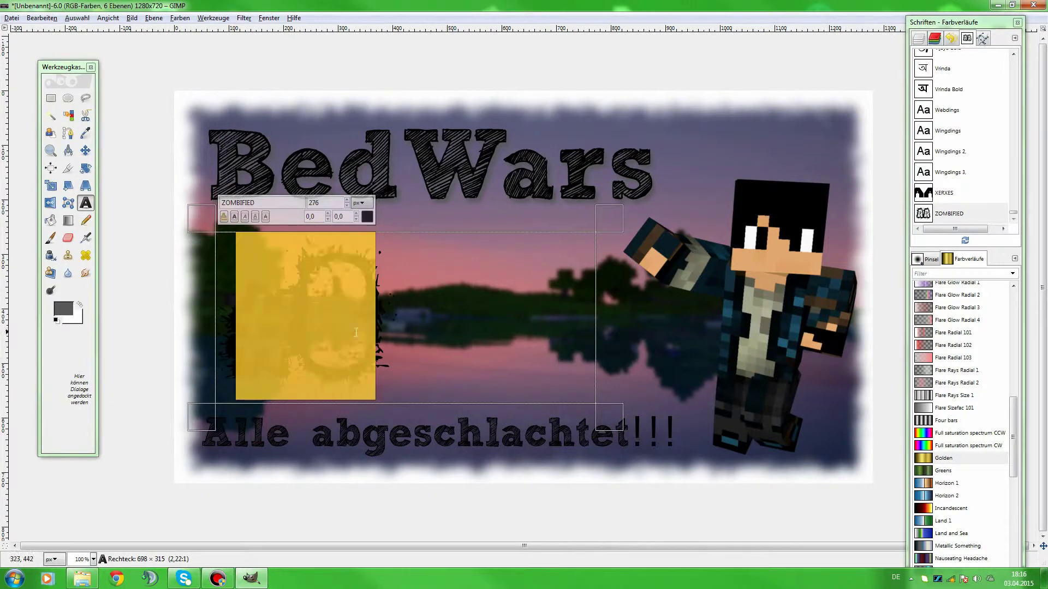
{"action": "left_click", "coordinate": [391, 363]}
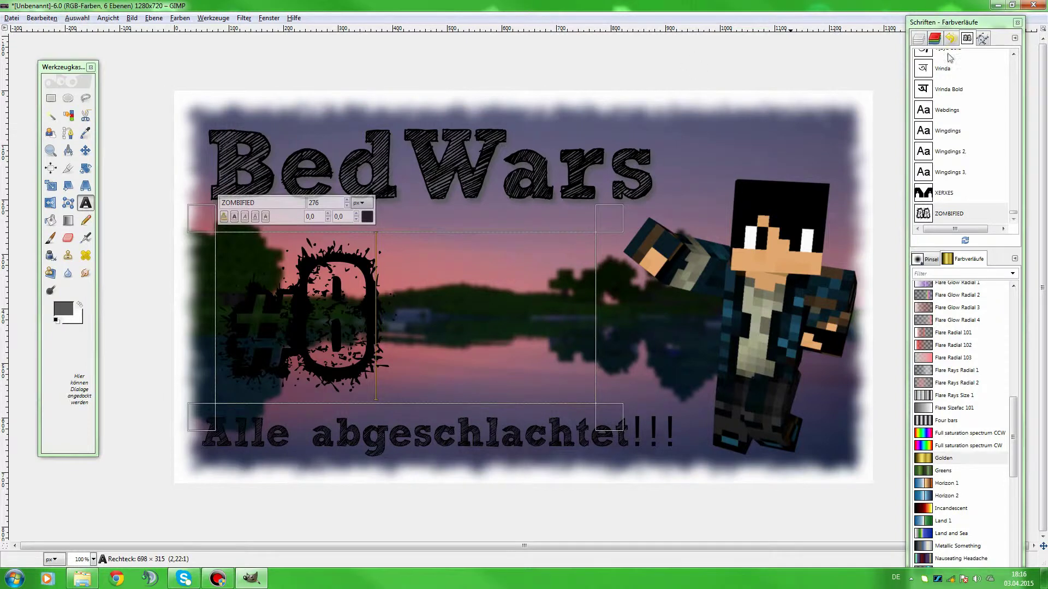
Hide every layer except the #8 text layer, including the Hintergrund layer.
{"action": "left_click", "coordinate": [919, 38]}
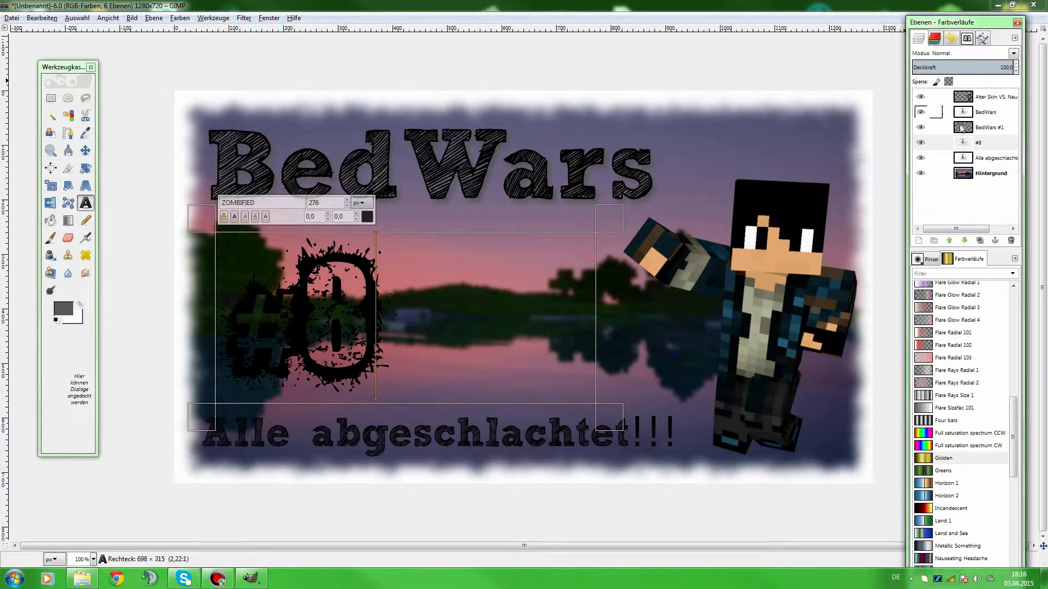
{"action": "left_click", "coordinate": [920, 126]}
{"action": "left_click", "coordinate": [921, 112]}
{"action": "left_click", "coordinate": [920, 96]}
{"action": "left_click", "coordinate": [920, 158]}
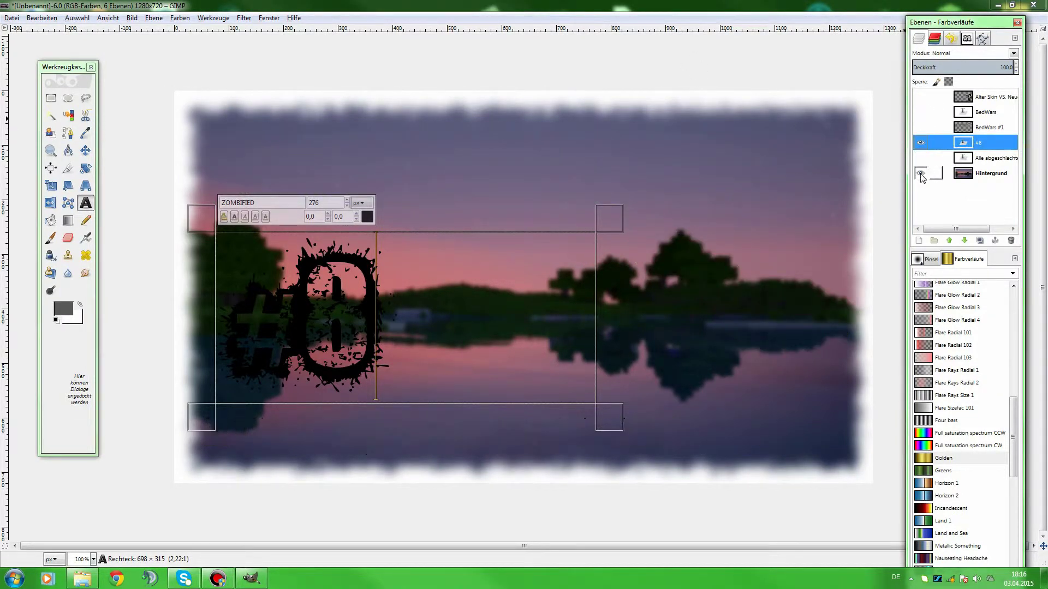
{"action": "left_click", "coordinate": [920, 173]}
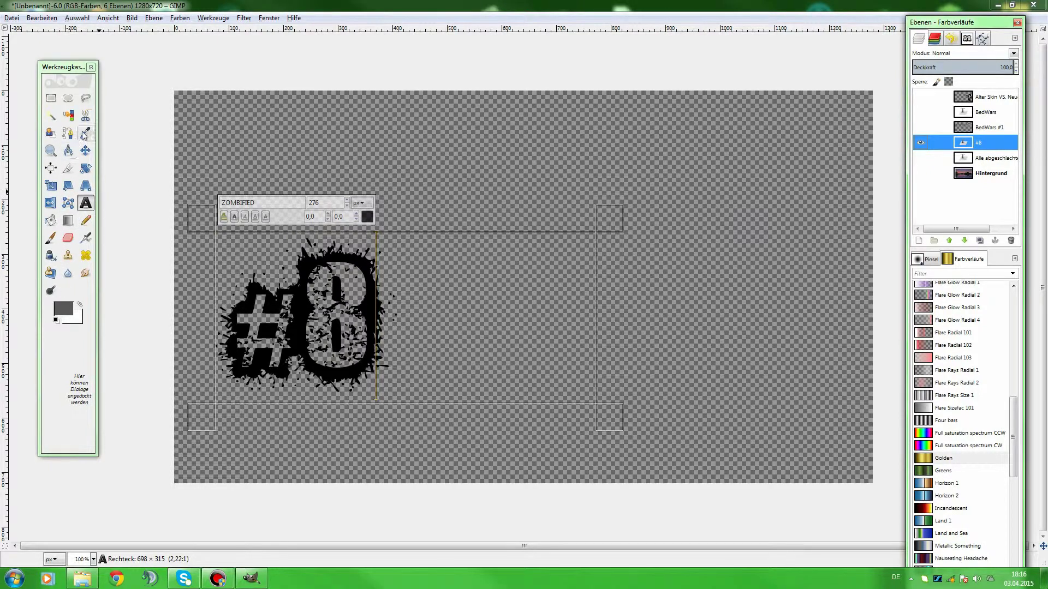
{"action": "left_click", "coordinate": [50, 220]}
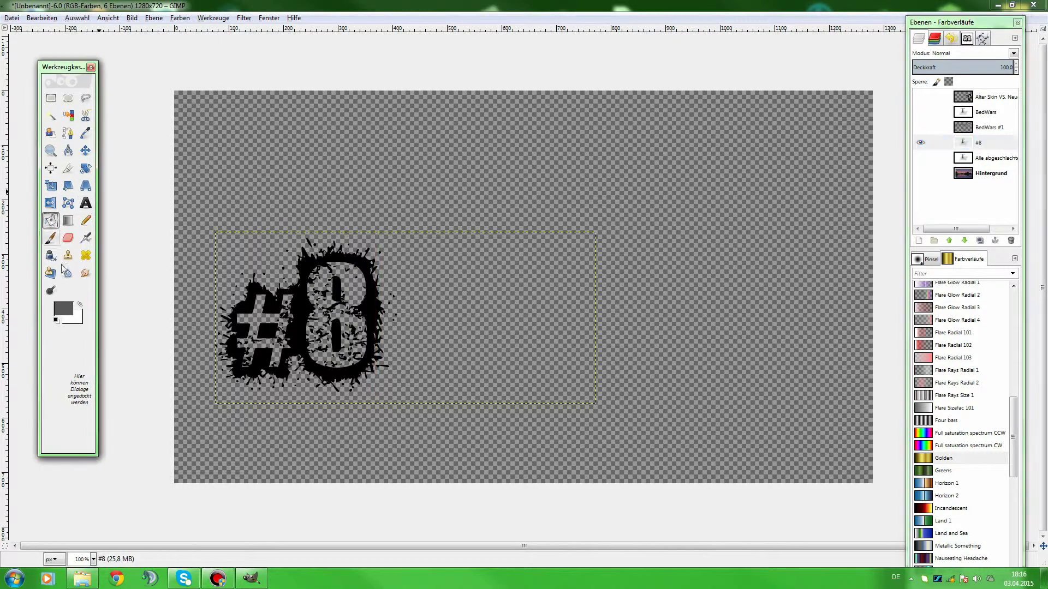
{"action": "left_click", "coordinate": [63, 309]}
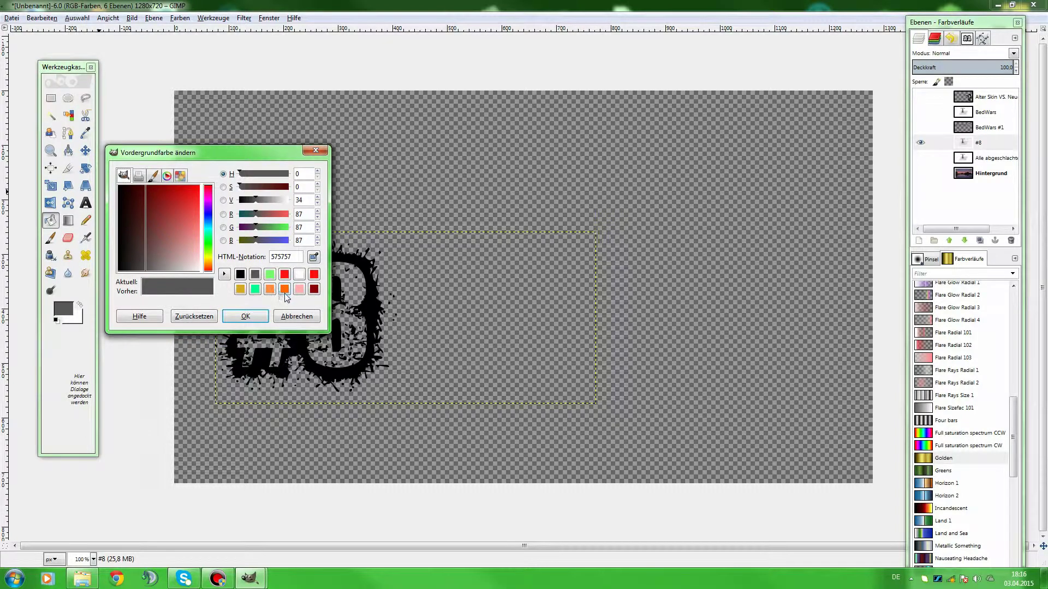
{"action": "left_click", "coordinate": [312, 319]}
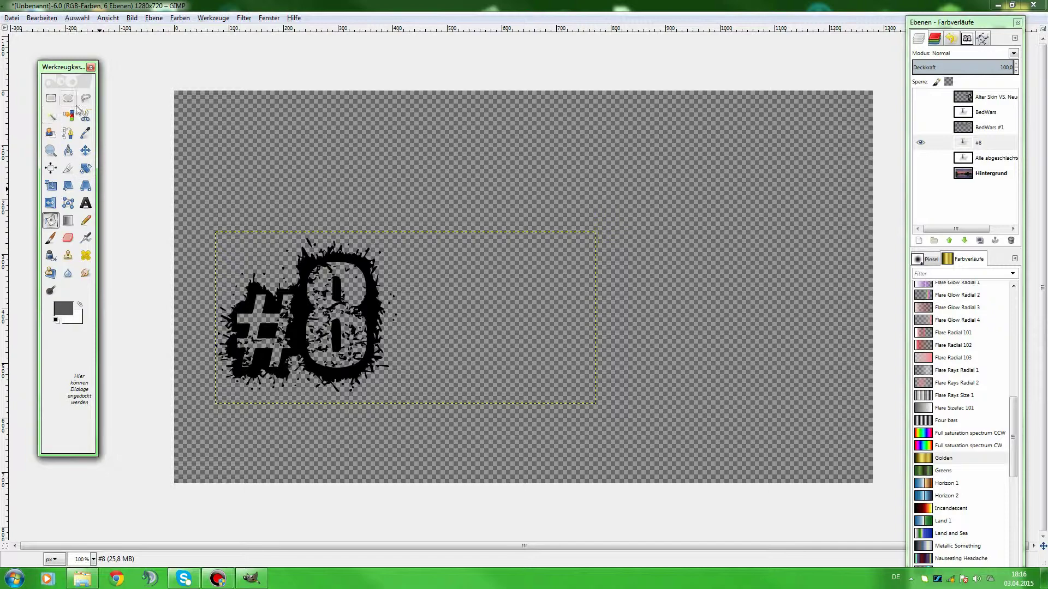
Select the transparent inner areas of the "#" and the "8" with Fuzzy Select, adding each area to the selection.
{"action": "left_click", "coordinate": [51, 115]}
{"action": "left_click", "coordinate": [288, 301]}
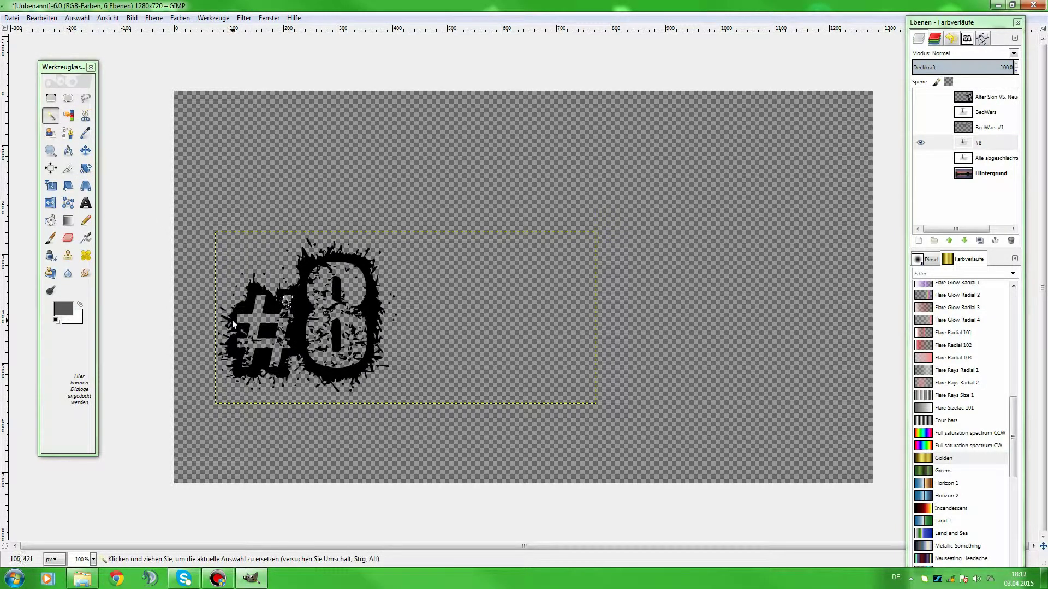
{"action": "left_click", "coordinate": [256, 322], "text": "shift"}
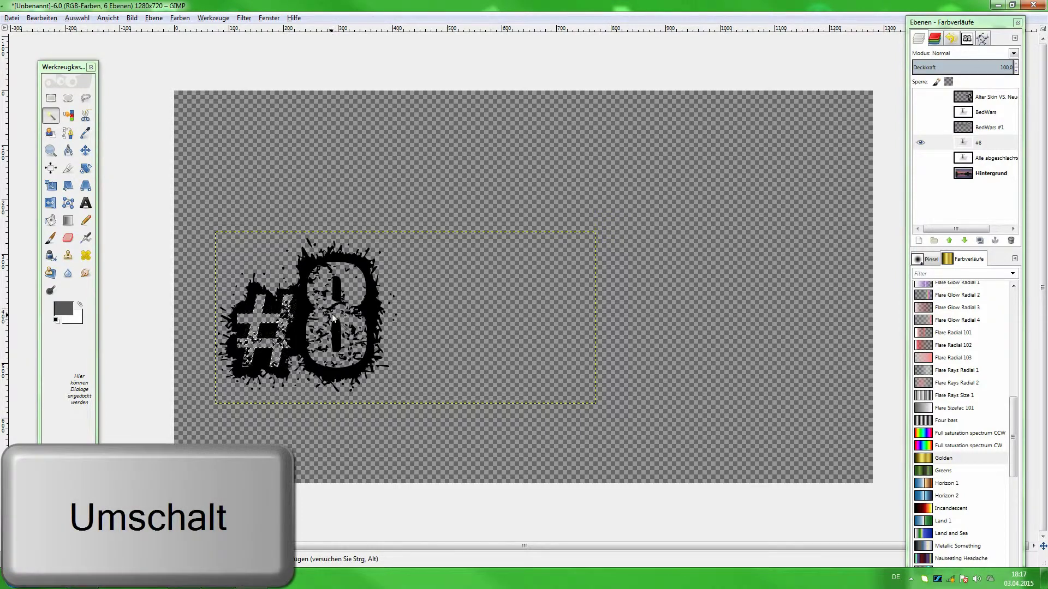
{"action": "left_click", "coordinate": [360, 317], "text": "shift"}
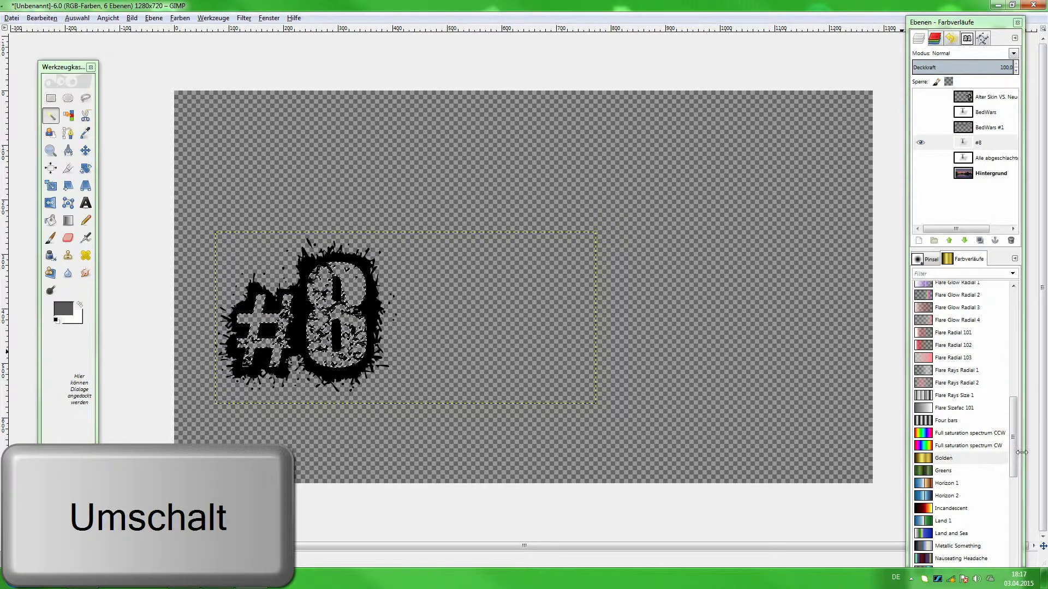
Fill the selected inner areas of "#8" with the Abstract 2 gradient, running diagonally from above the "8" down to below the "#".
{"action": "left_click_drag", "start_coordinate": [1014, 456], "coordinate": [993, 550]}
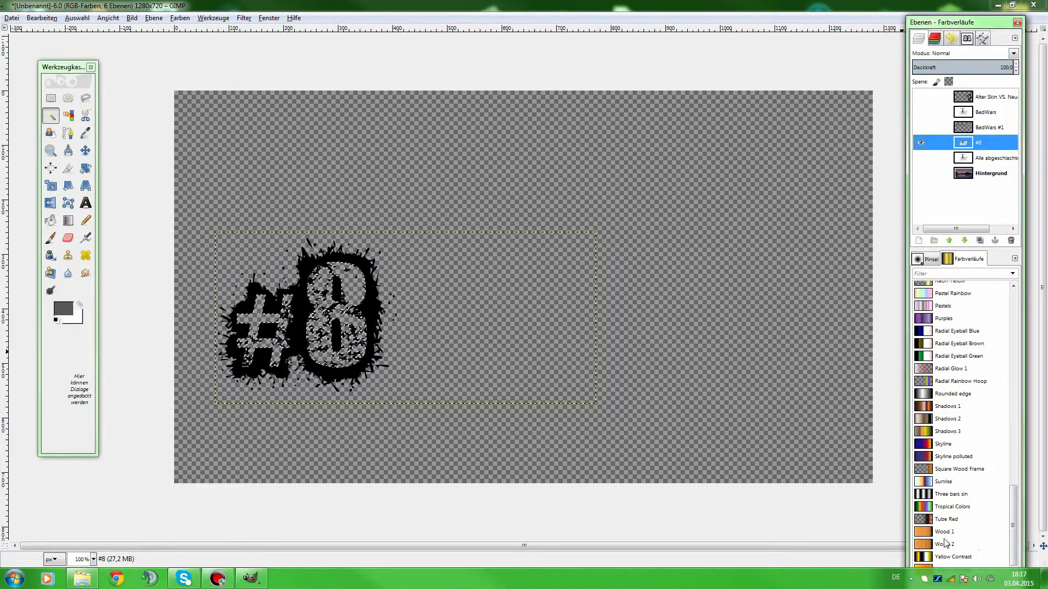
{"action": "left_click_drag", "start_coordinate": [1013, 509], "coordinate": [996, 349]}
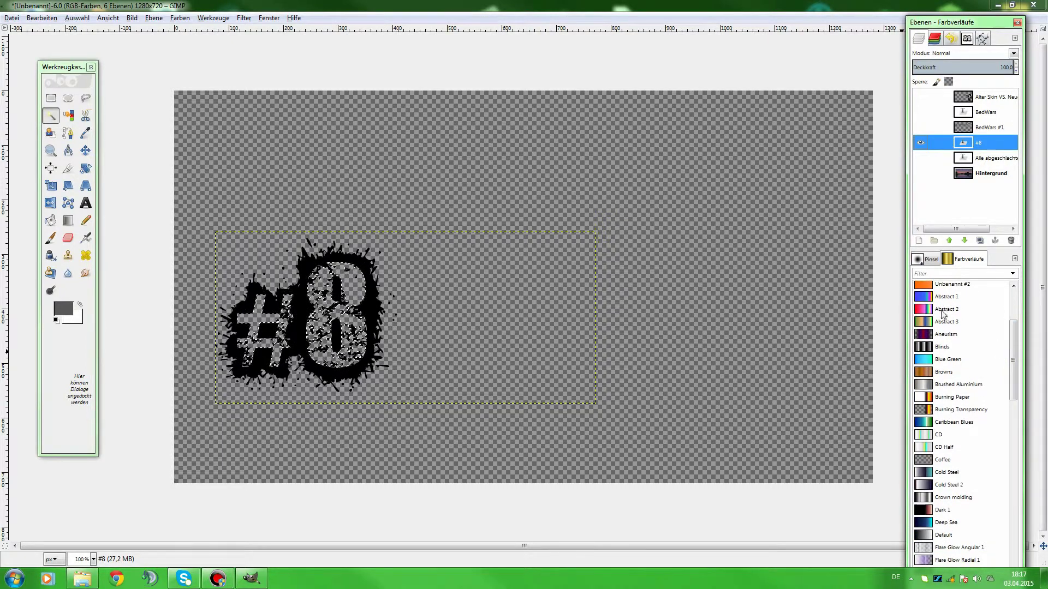
{"action": "left_click", "coordinate": [977, 309]}
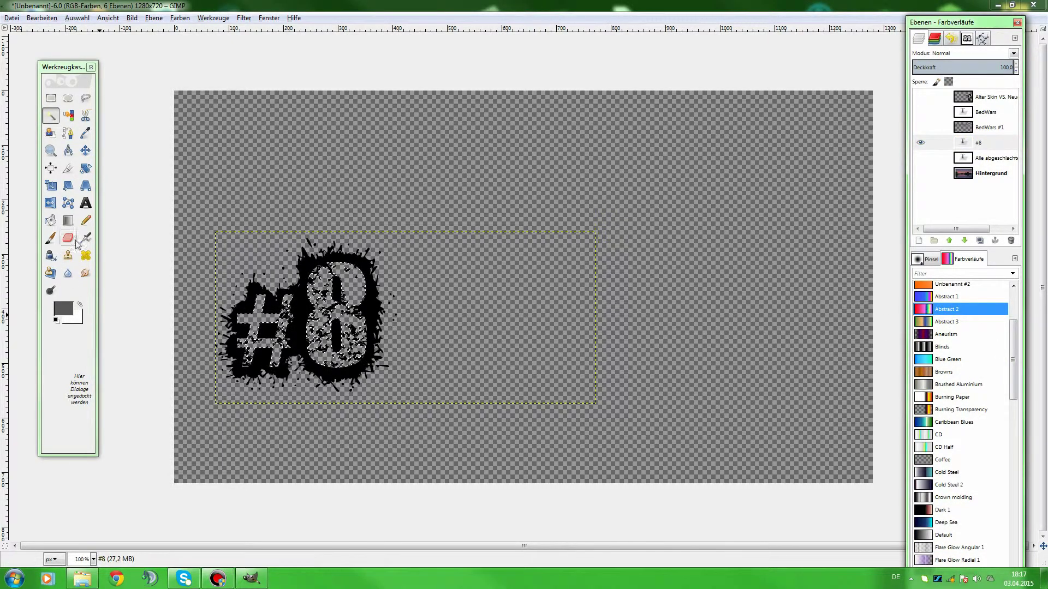
{"action": "left_click", "coordinate": [68, 220]}
{"action": "left_click_drag", "start_coordinate": [404, 245], "coordinate": [249, 405]}
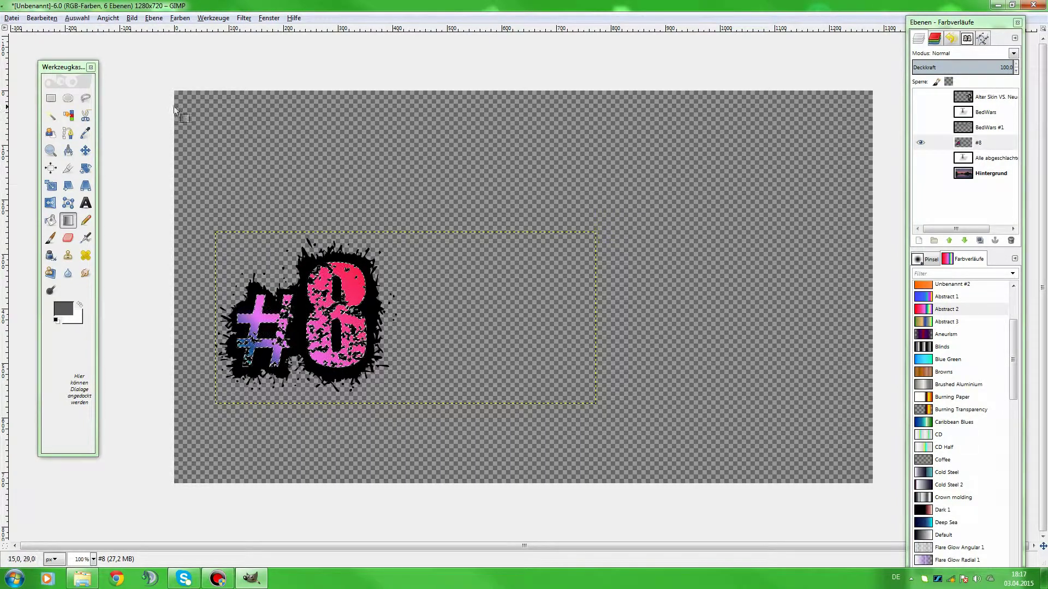
Switch to the Move tool and clear the selection around the gradient-filled areas of "#8".
{"action": "left_click", "coordinate": [85, 150]}
{"action": "right_click", "coordinate": [596, 365]}
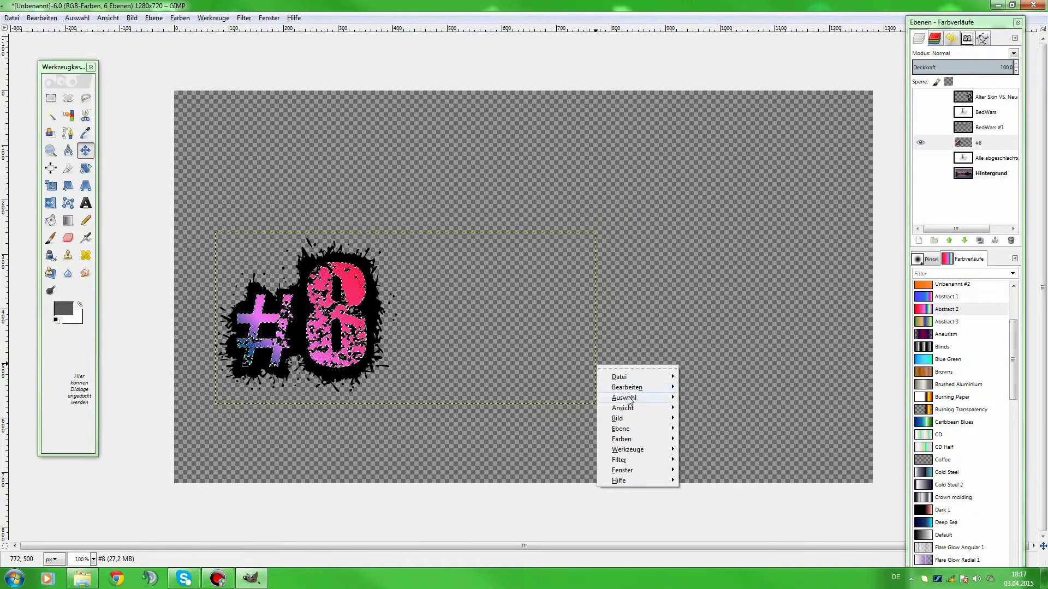
{"action": "mouse_move", "coordinate": [624, 398]}
{"action": "left_click", "coordinate": [704, 394]}
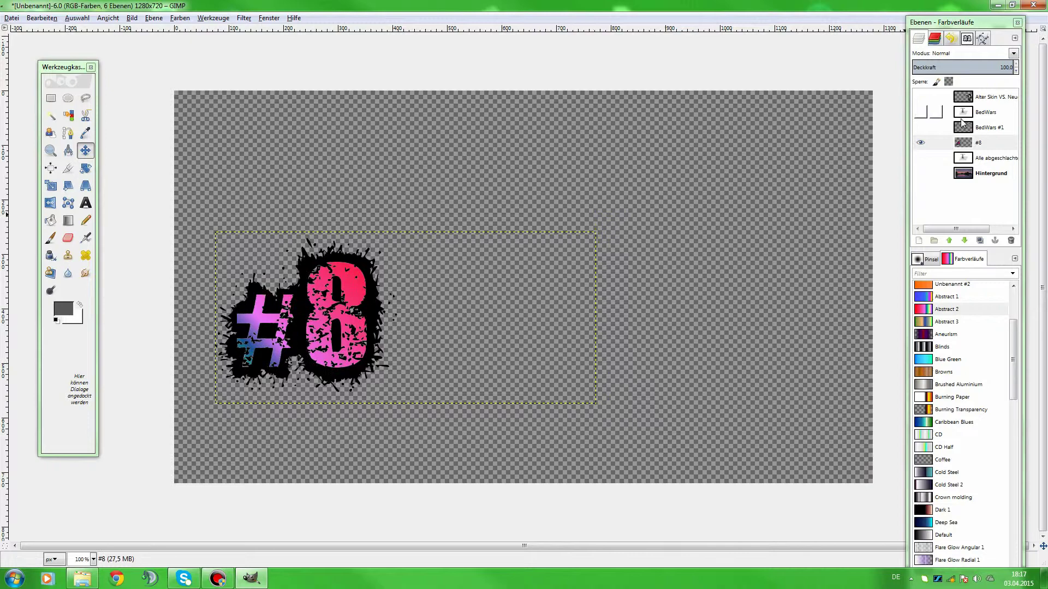
Show all the hidden layers again, including the BedWars, caption, skin and Hintergrund layers, and make Hintergrund the active layer.
{"action": "left_click", "coordinate": [920, 127]}
{"action": "left_click", "coordinate": [920, 111]}
{"action": "left_click", "coordinate": [920, 97]}
{"action": "left_click", "coordinate": [920, 173]}
{"action": "left_click", "coordinate": [920, 158]}
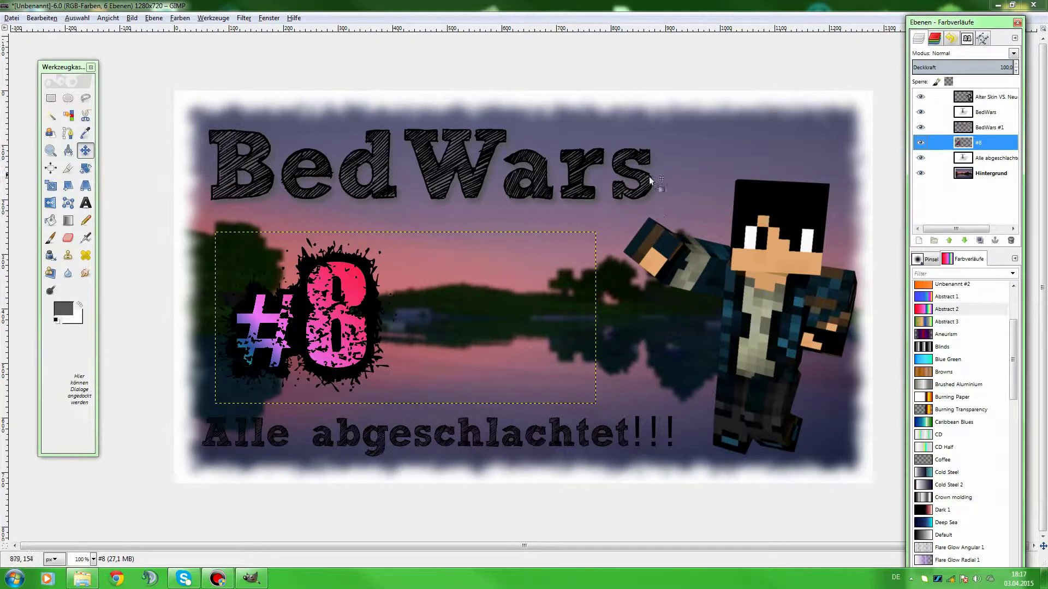
{"action": "left_click", "coordinate": [980, 175]}
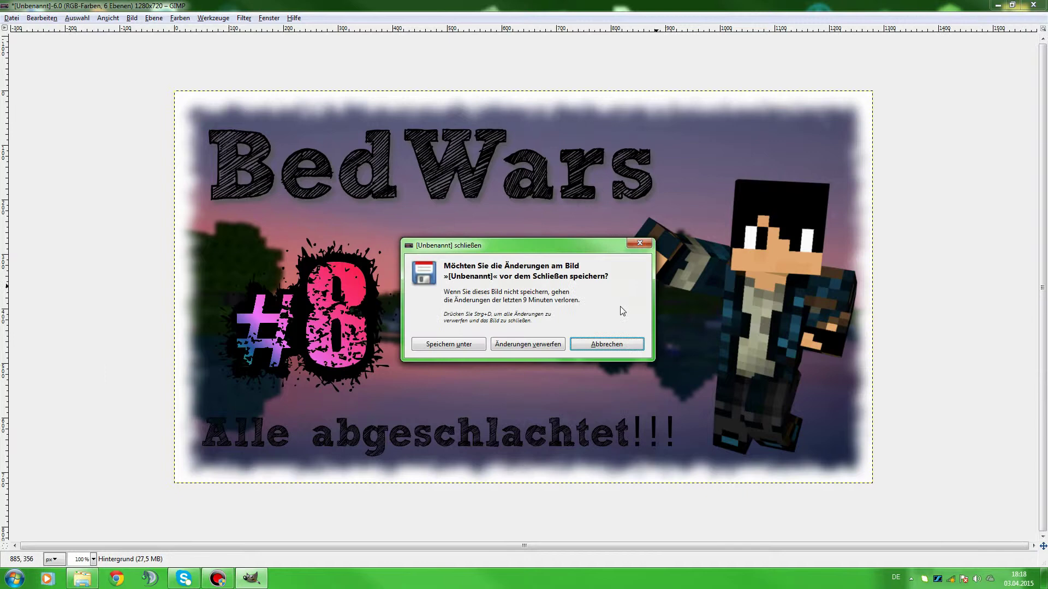
Close the untitled picture, discarding its changes, and close the empty GIMP image window.
{"action": "left_click", "coordinate": [533, 345]}
{"action": "left_click", "coordinate": [608, 165]}
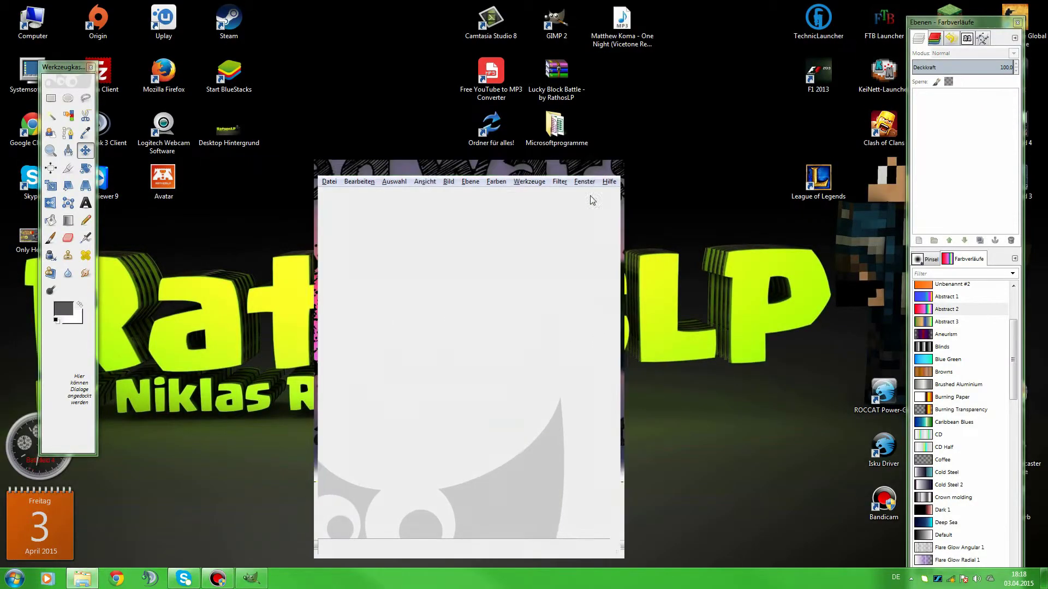